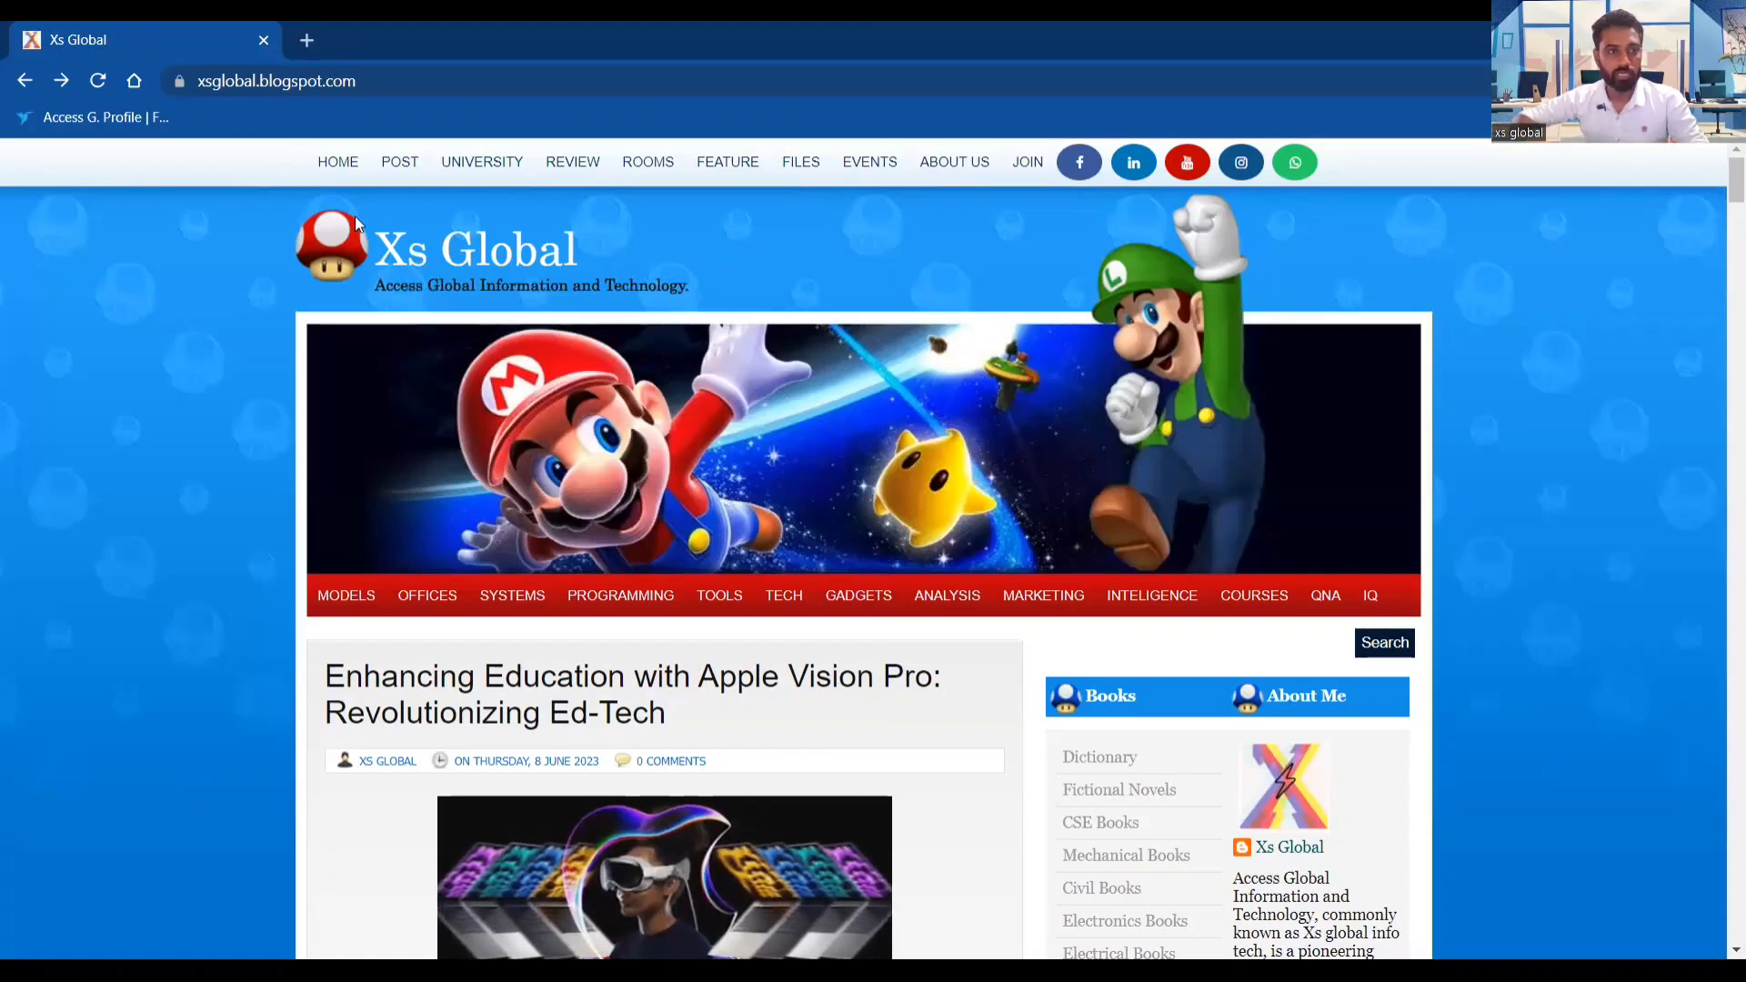
# - Search Google for "git download" in a new browser tab
pyautogui.click(304, 40)
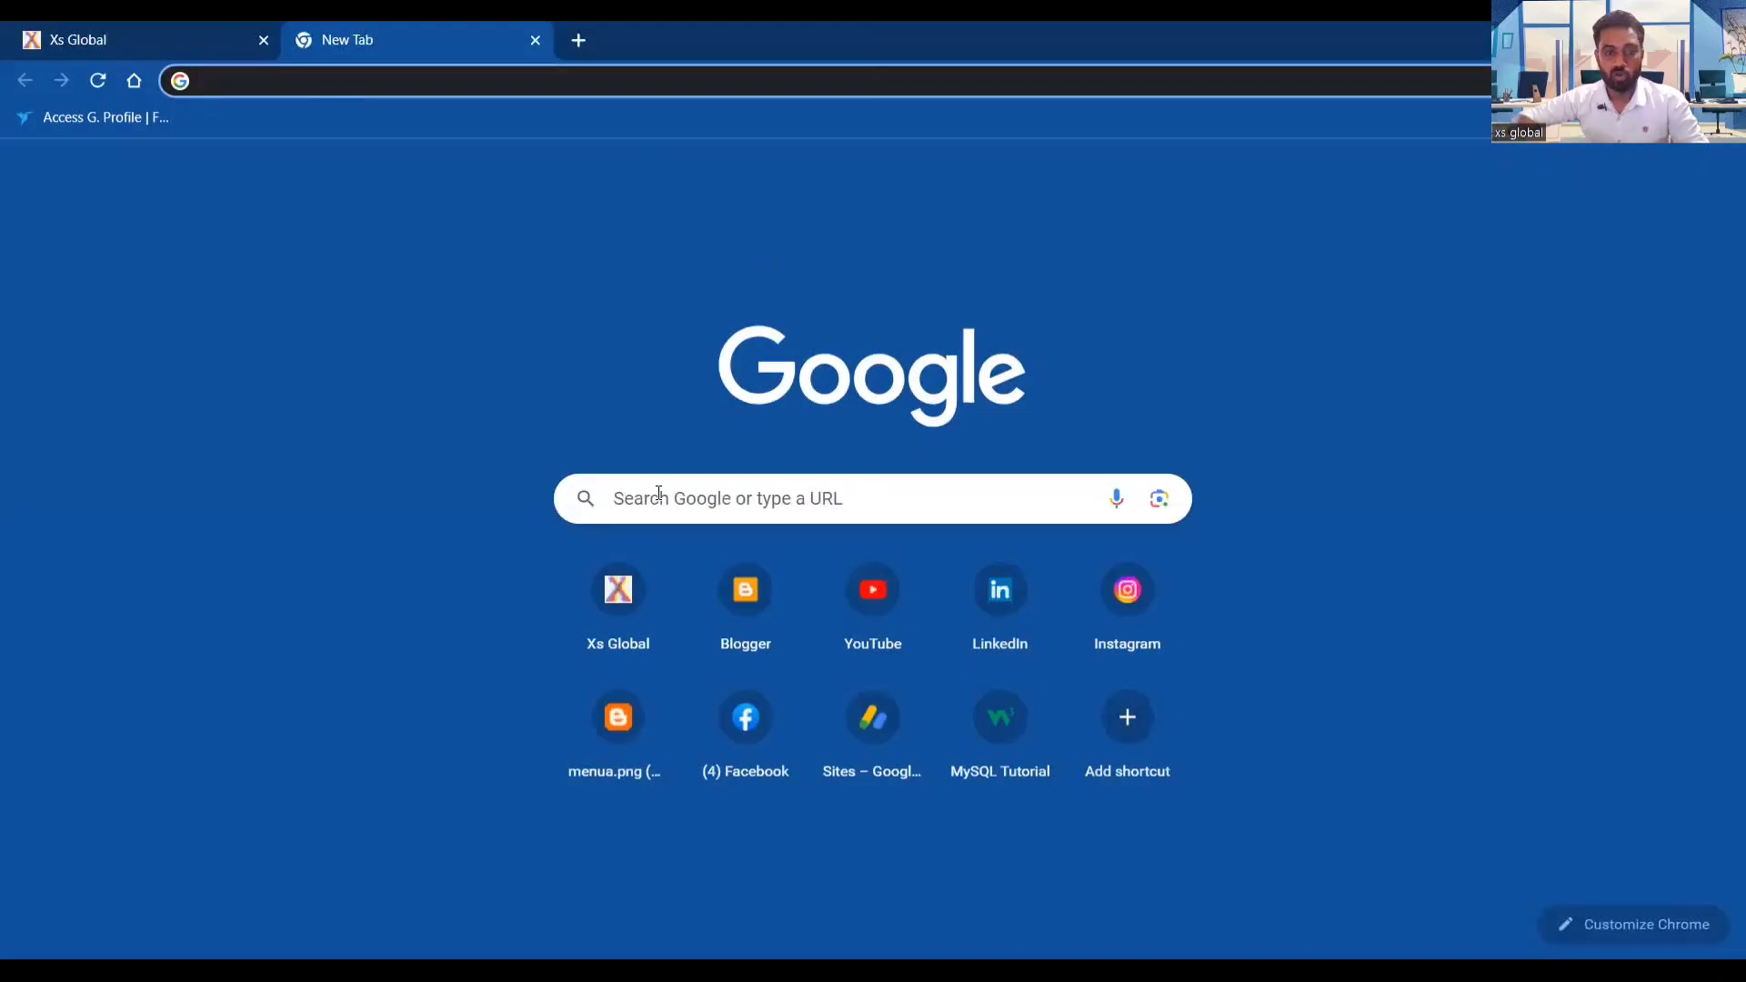
pyautogui.click(806, 492)
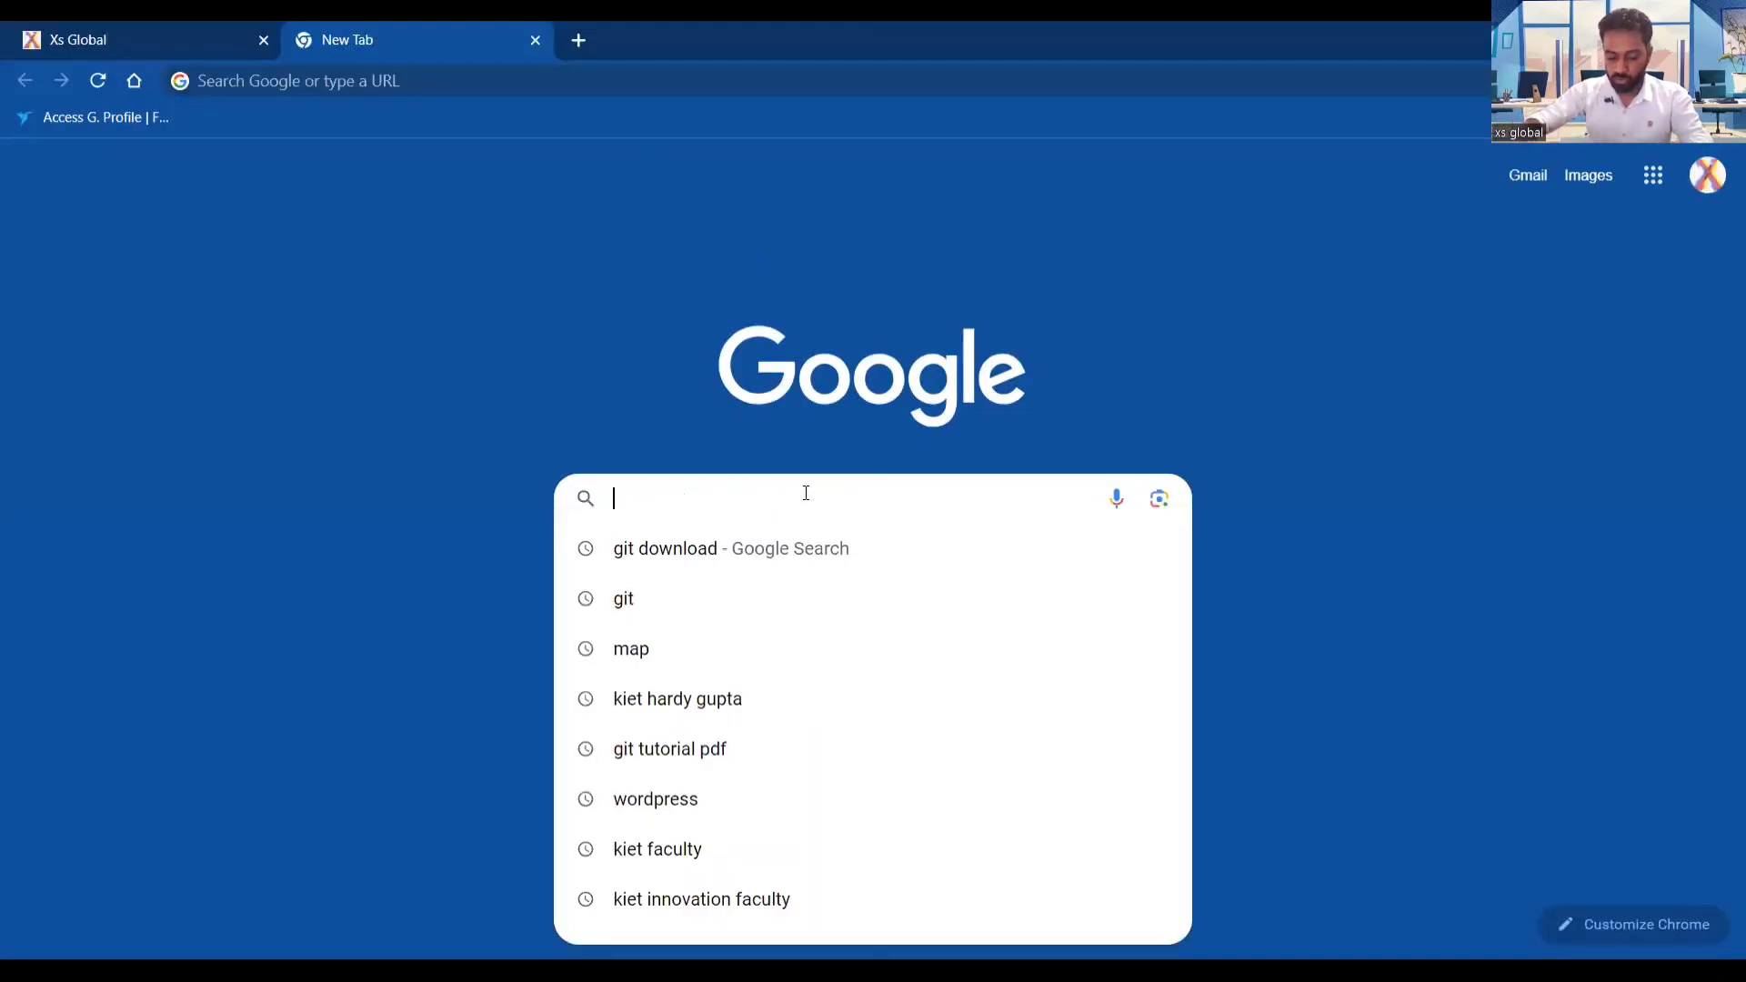
pyautogui.write('git')
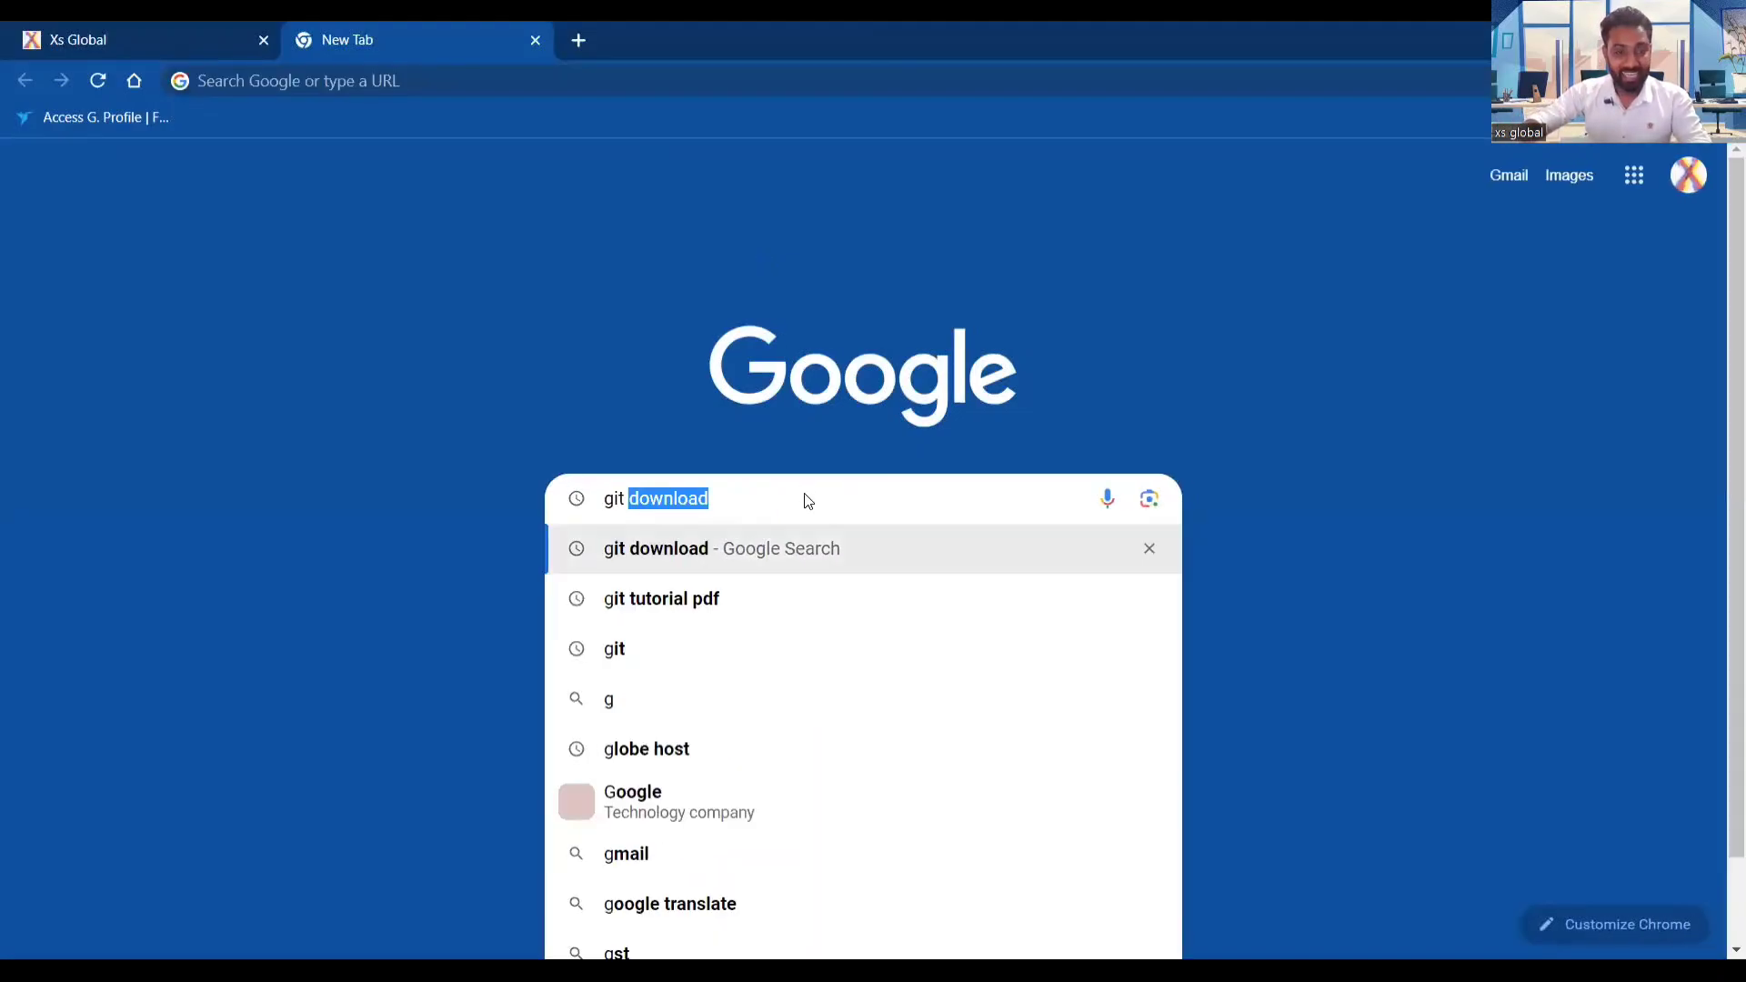
pyautogui.press('Right')
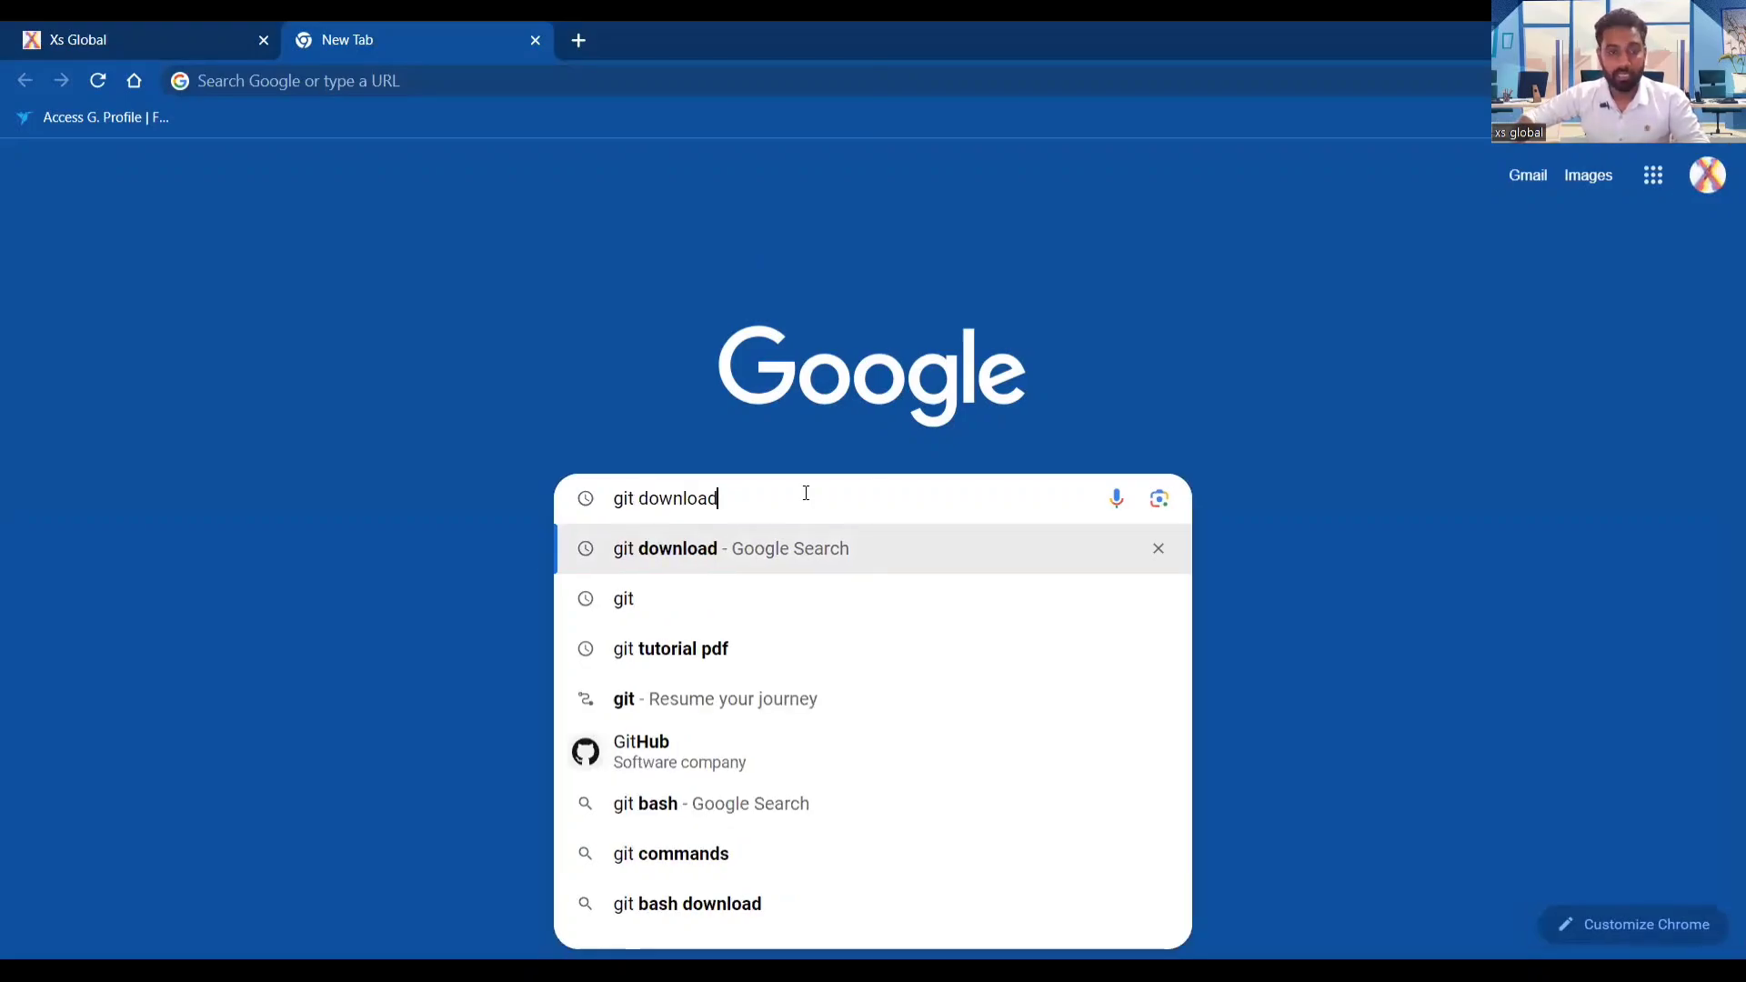
pyautogui.press('Return')
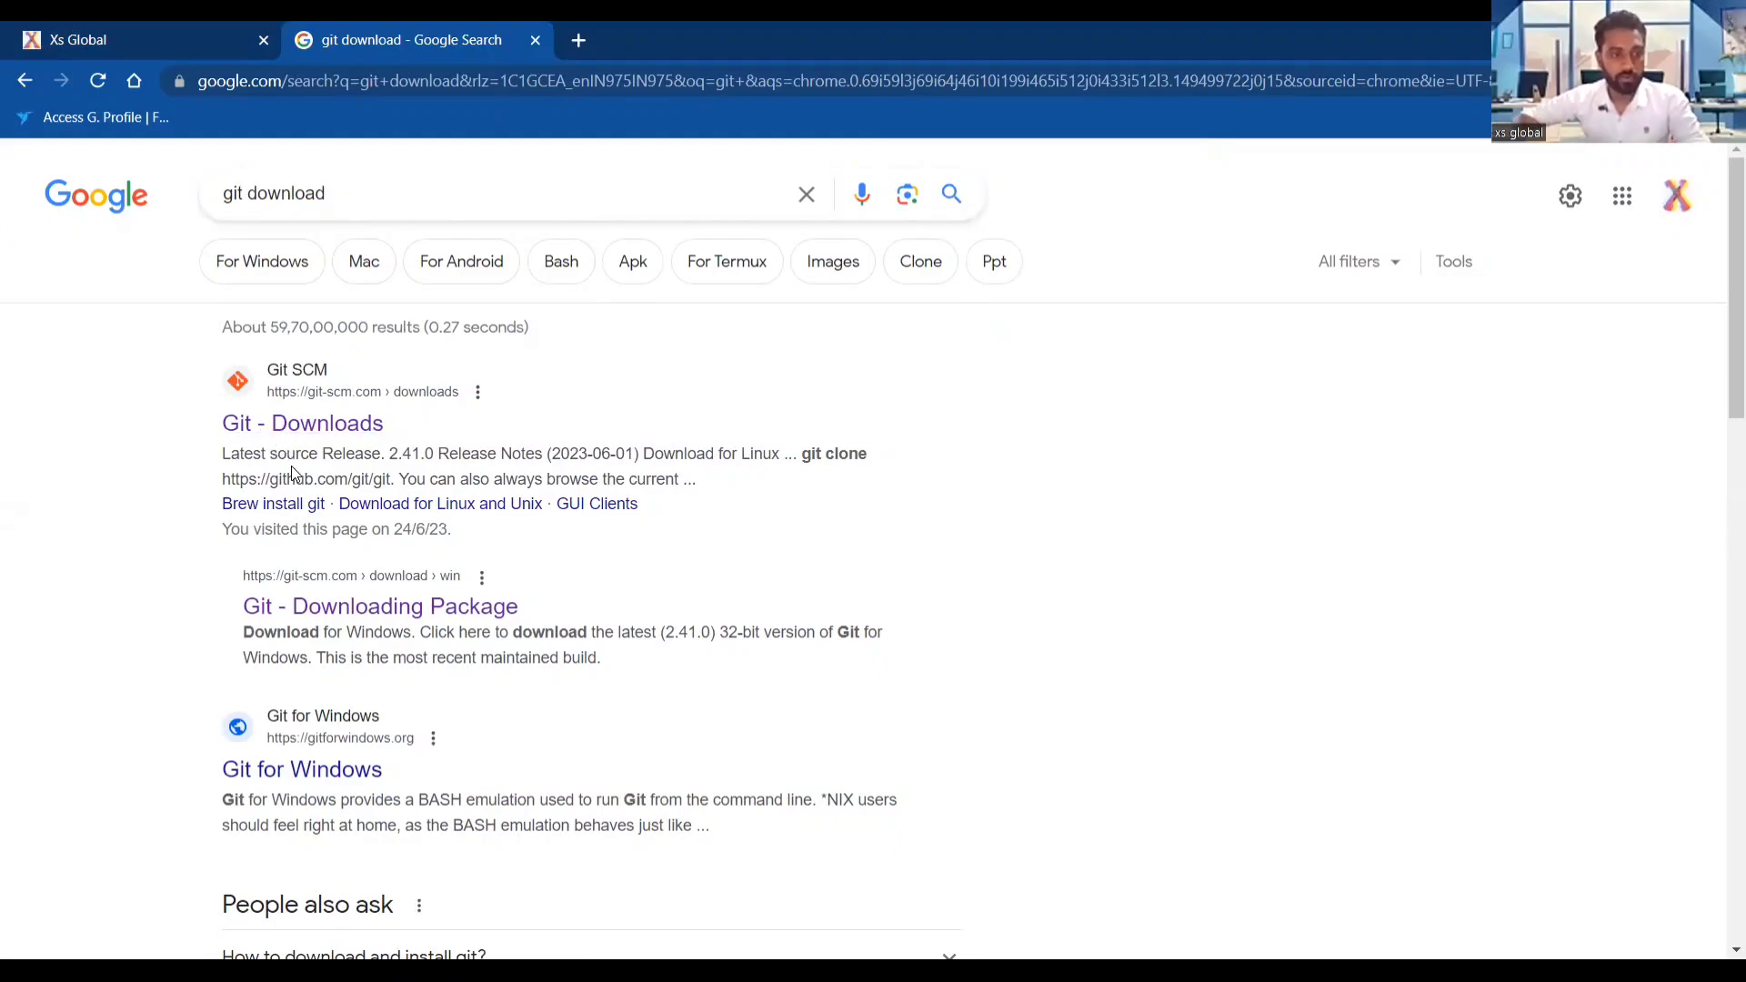
# - Open the Git downloads page for Windows from the search results and download the standalone 64-bit Git for Windows Setup
pyautogui.click(321, 431)
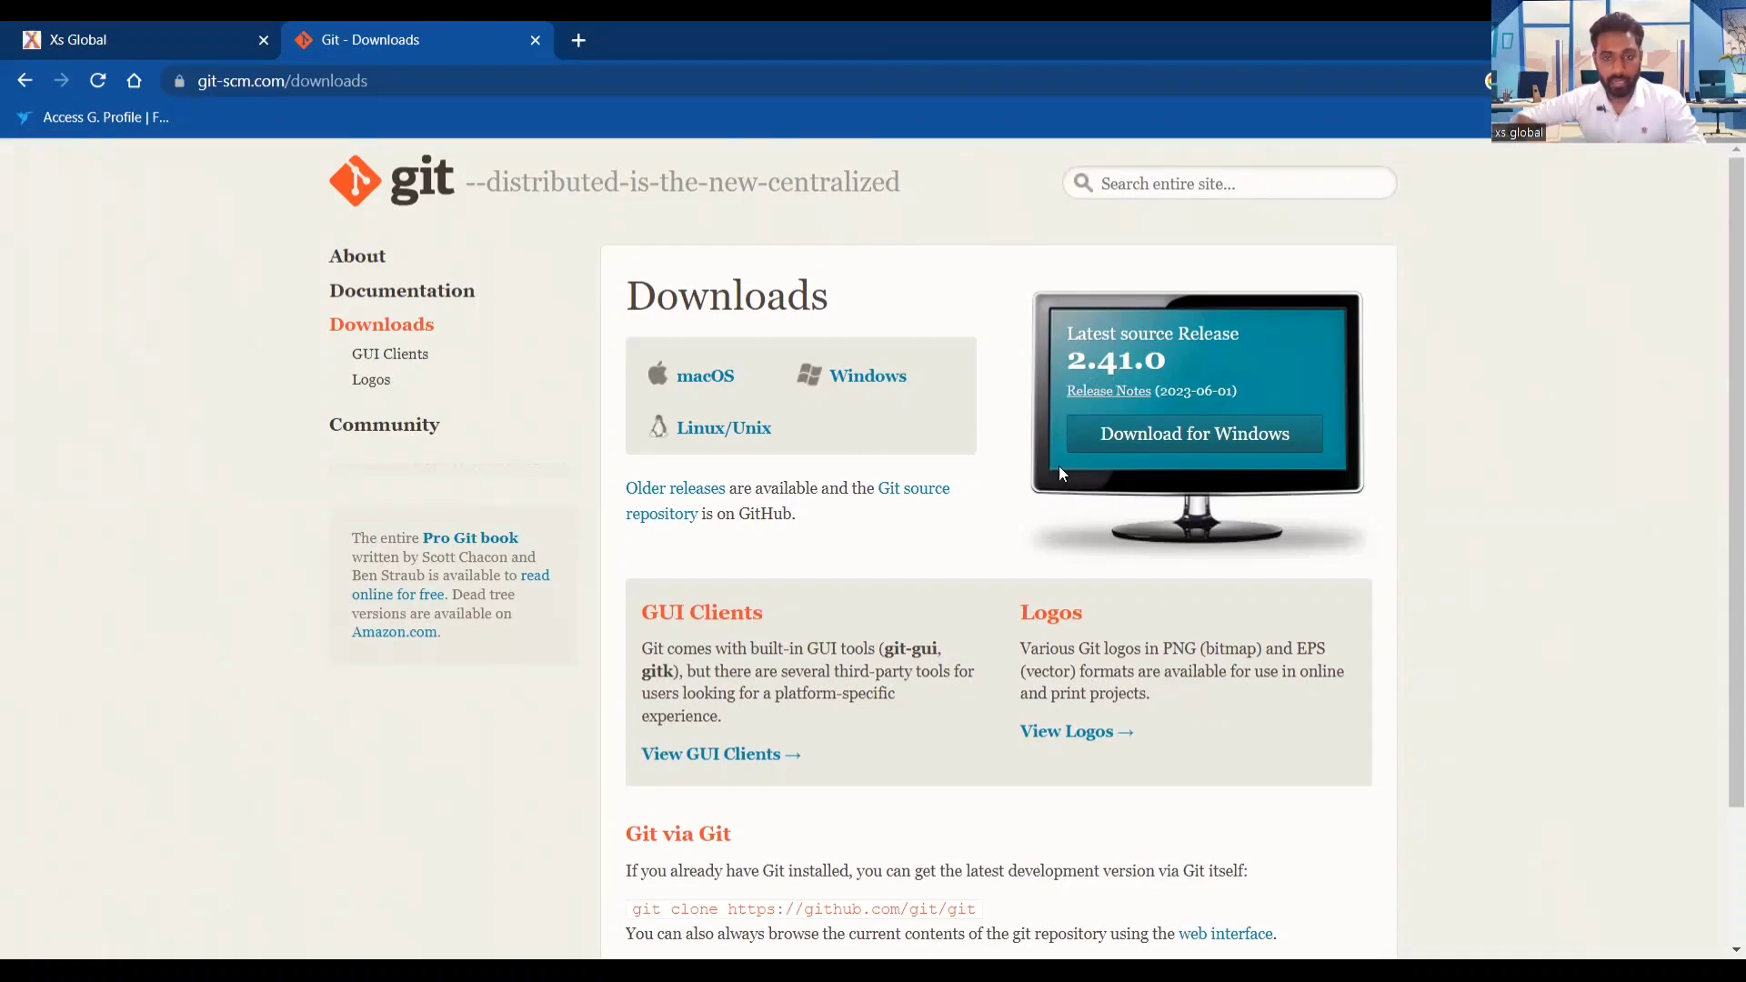
pyautogui.click(859, 385)
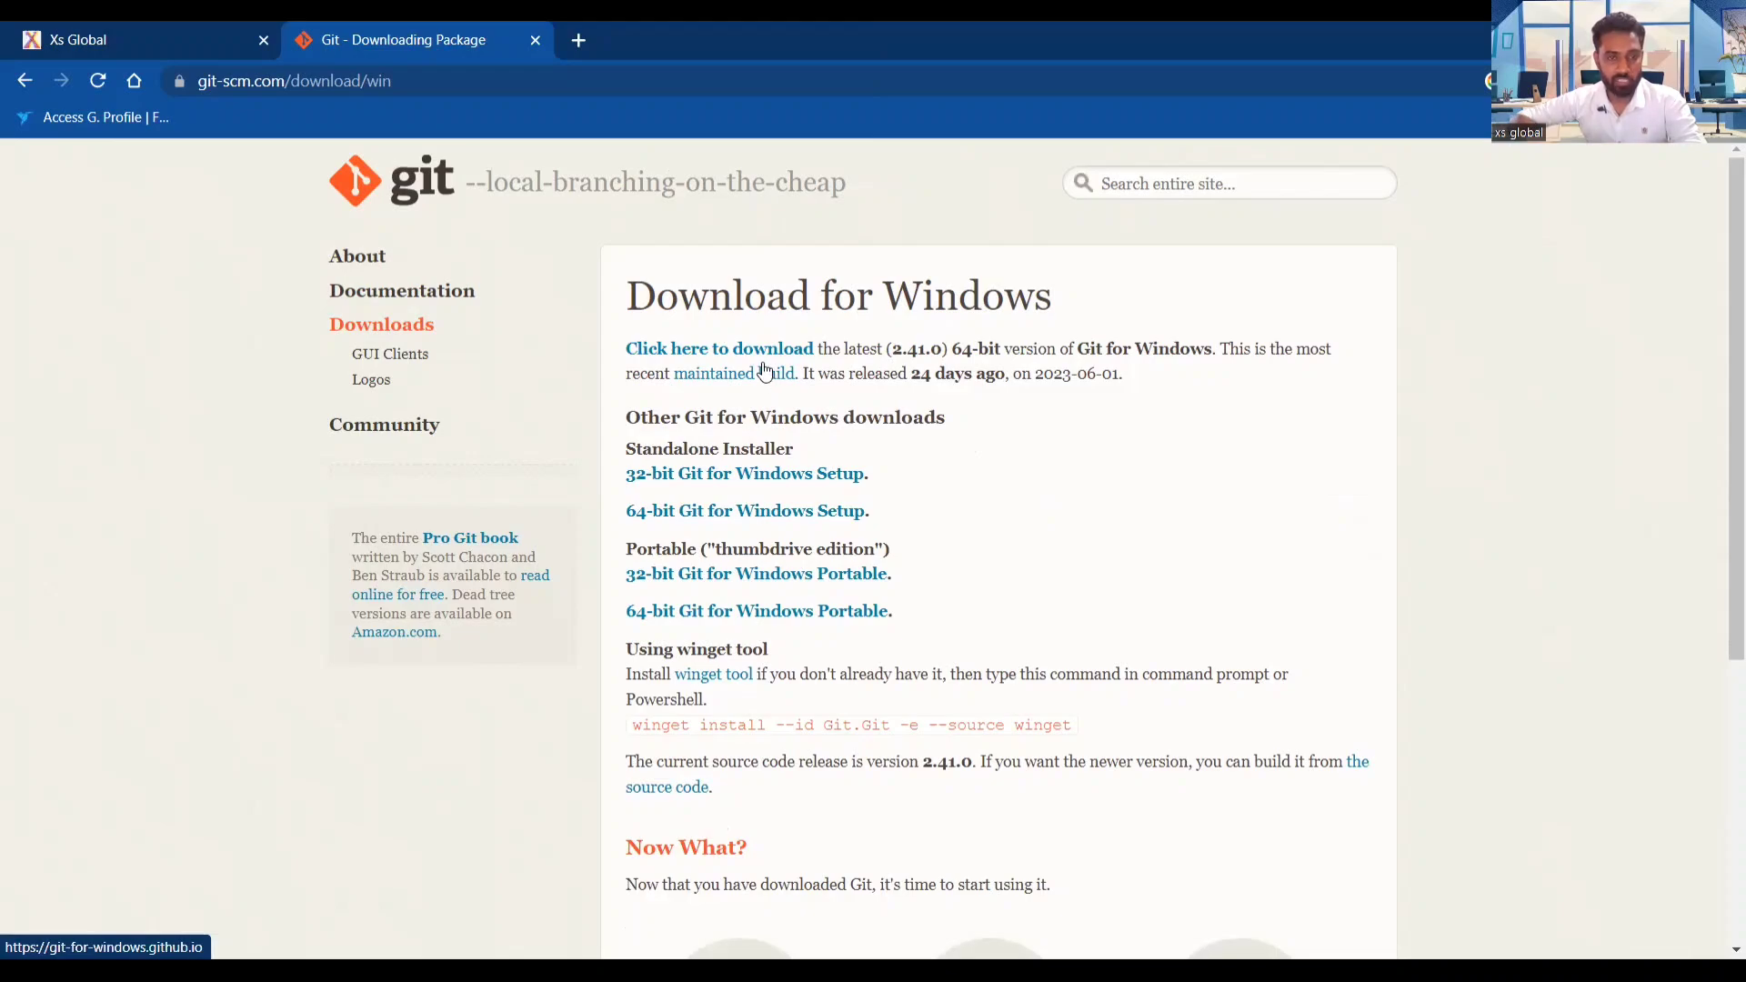
pyautogui.scroll(-3, 1028, 413)
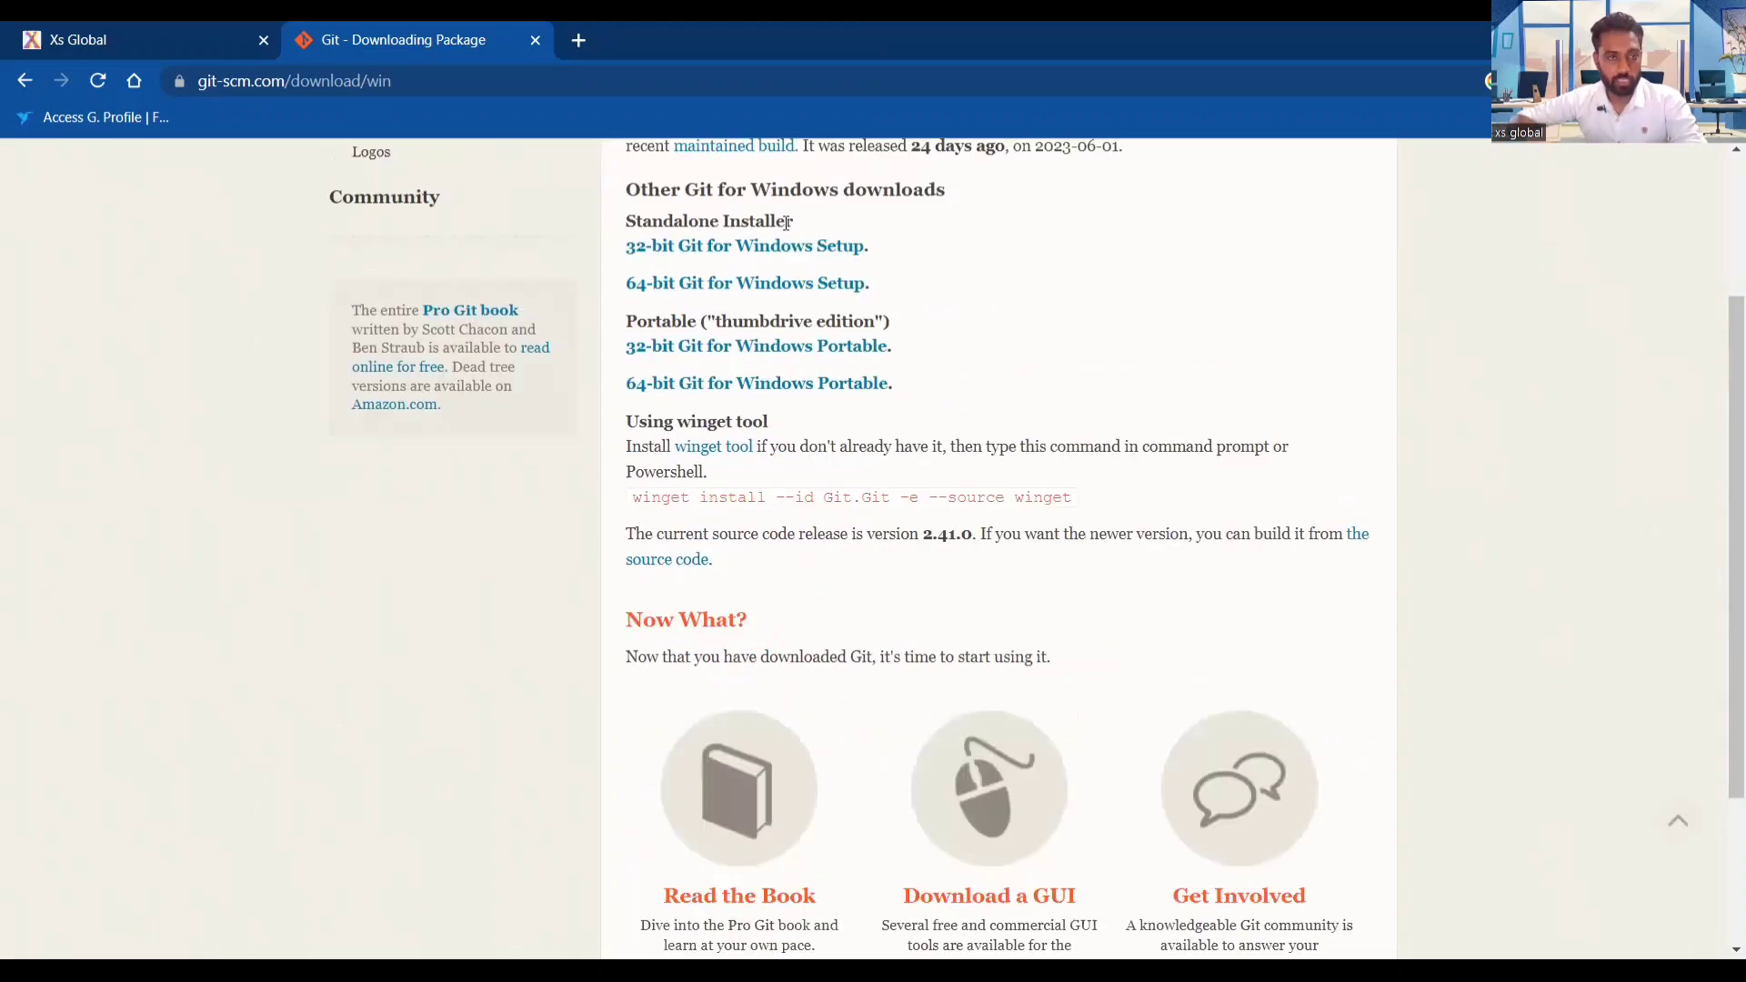
pyautogui.click(690, 291)
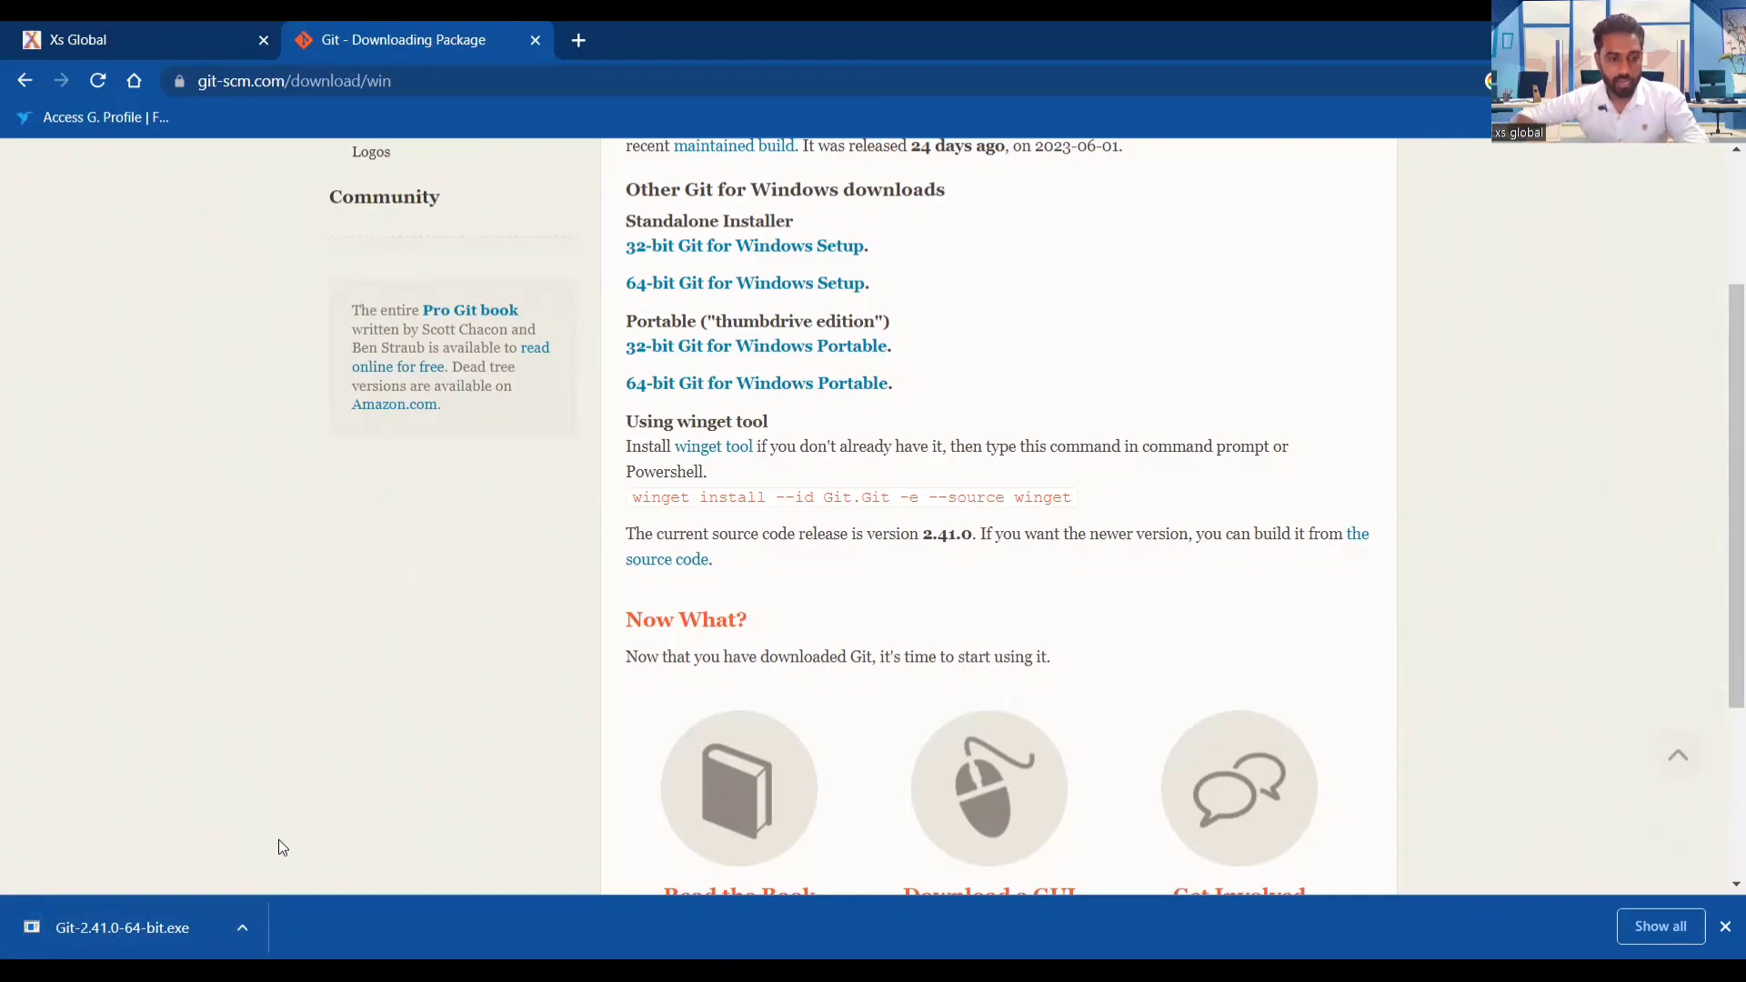
# - Run the downloaded Git-2.41.0-64-bit.exe installer, read through the GNU General Public License and continue past it
pyautogui.click(242, 928)
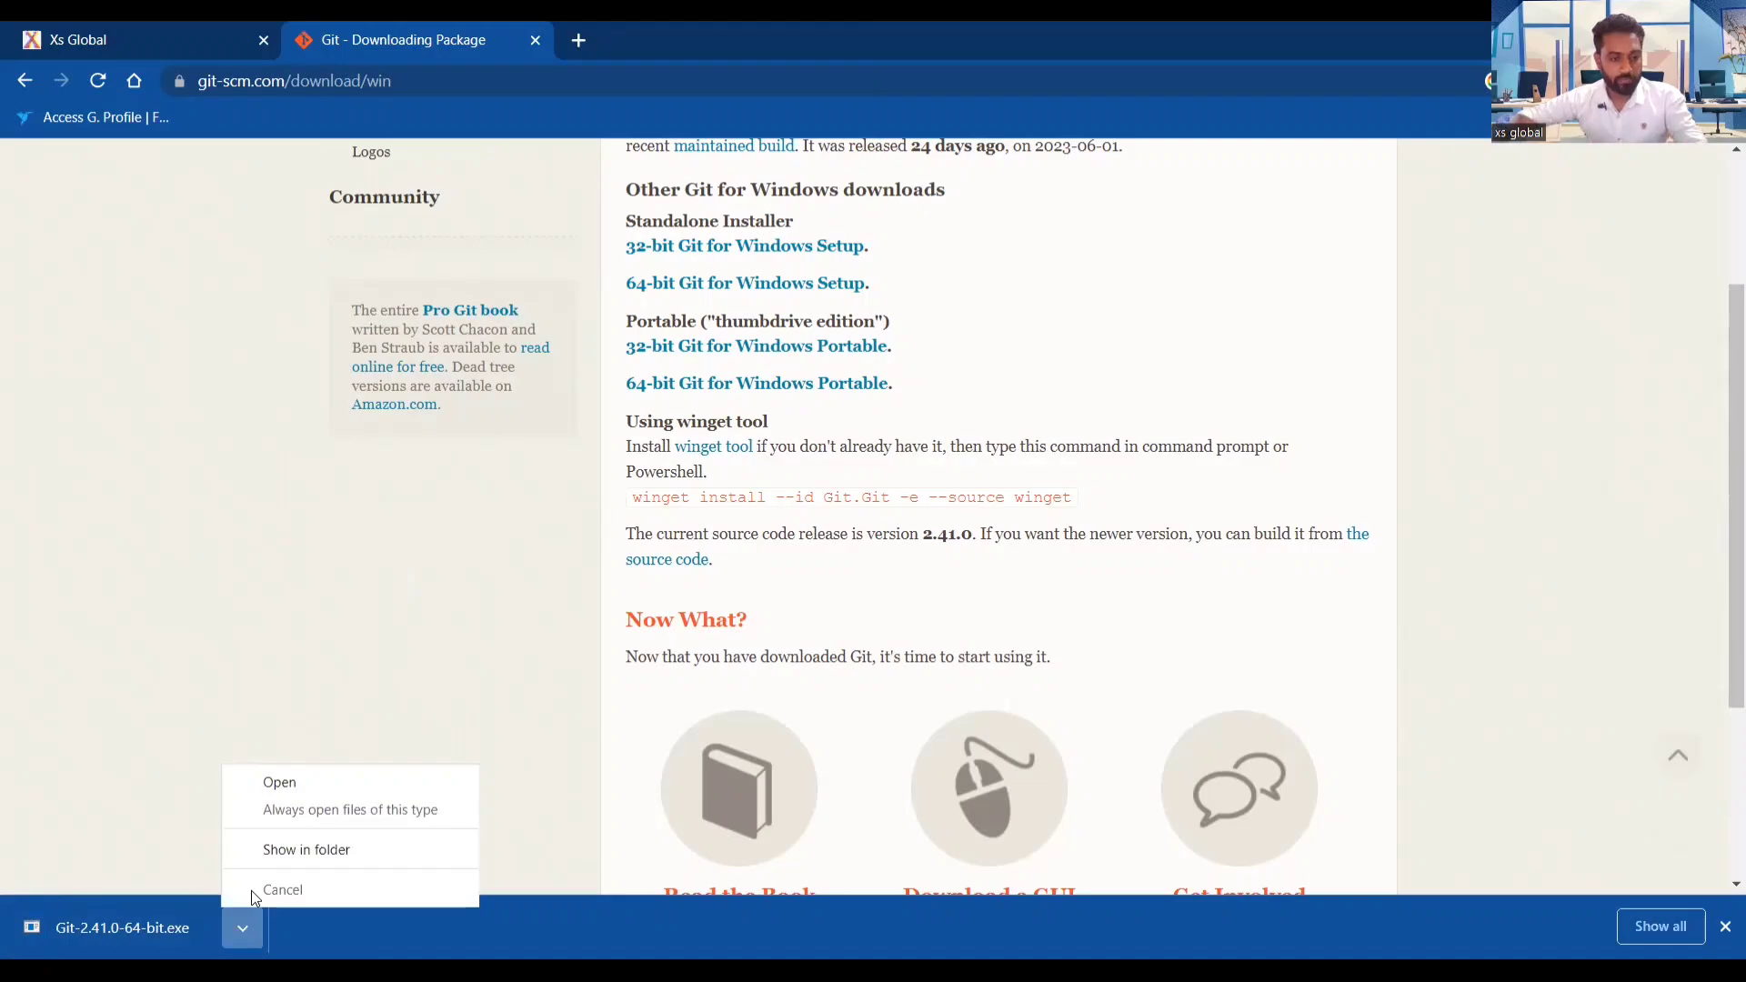
pyautogui.click(298, 782)
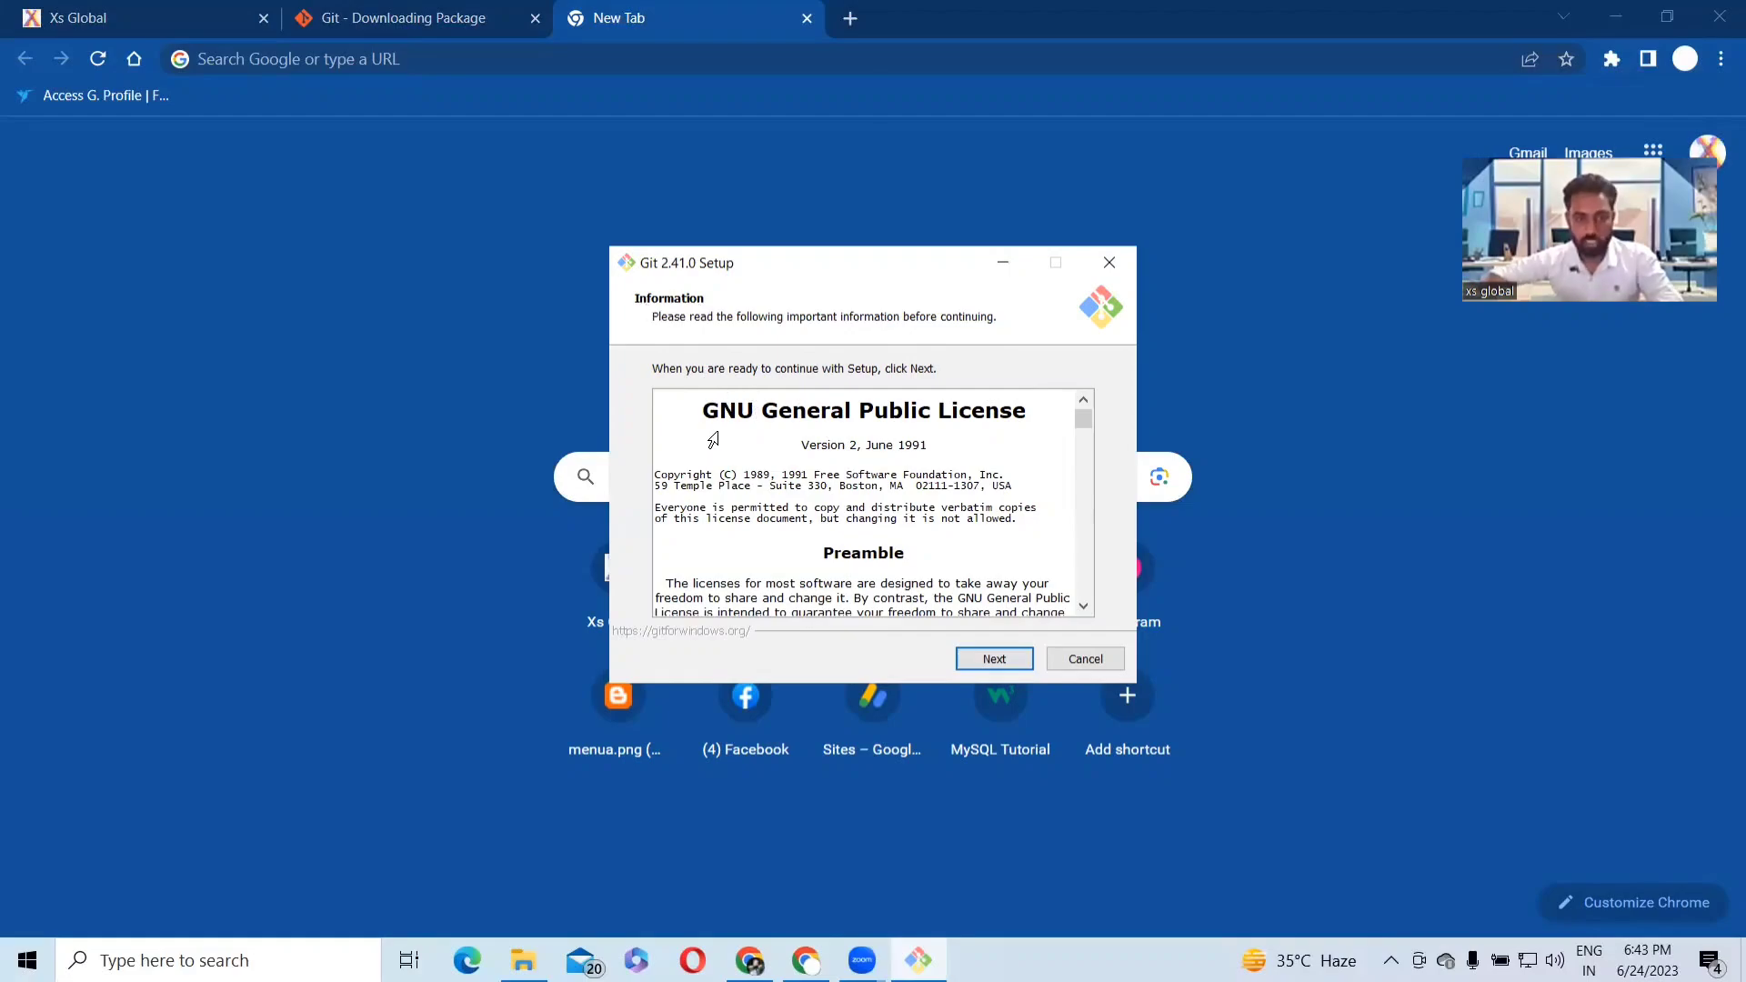
pyautogui.scroll(-1, 1037, 454)
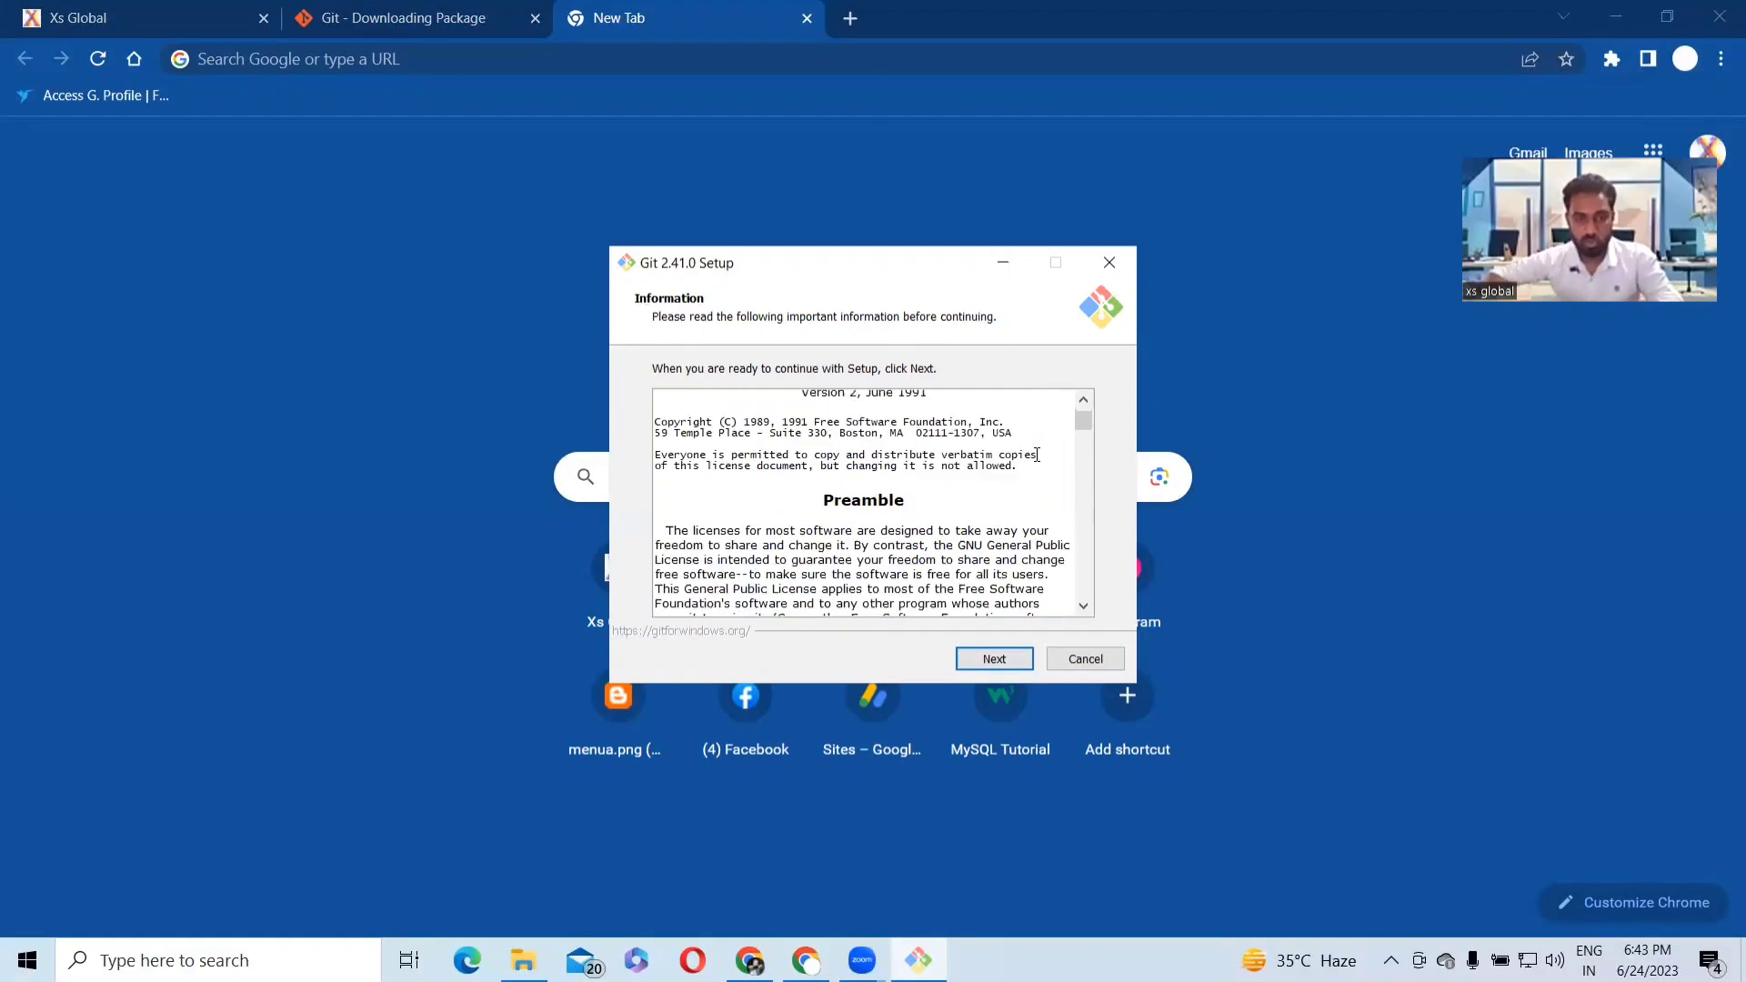
pyautogui.scroll(-20, 1037, 455)
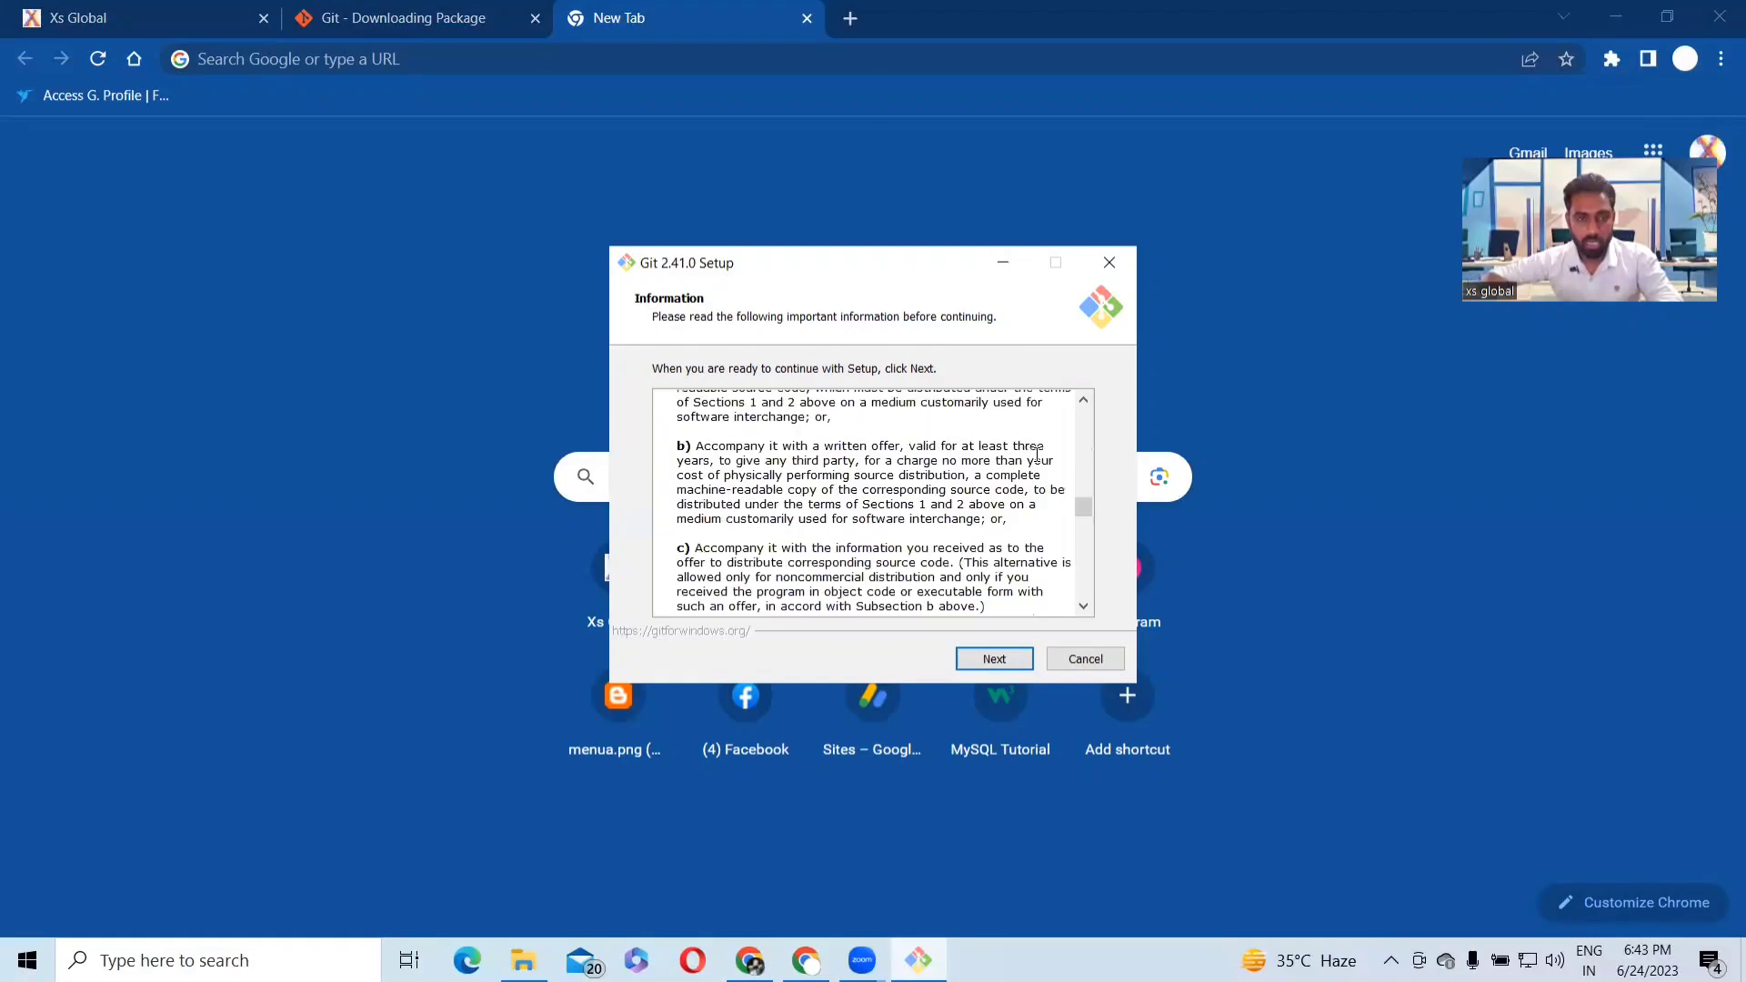
pyautogui.scroll(-15, 1037, 458)
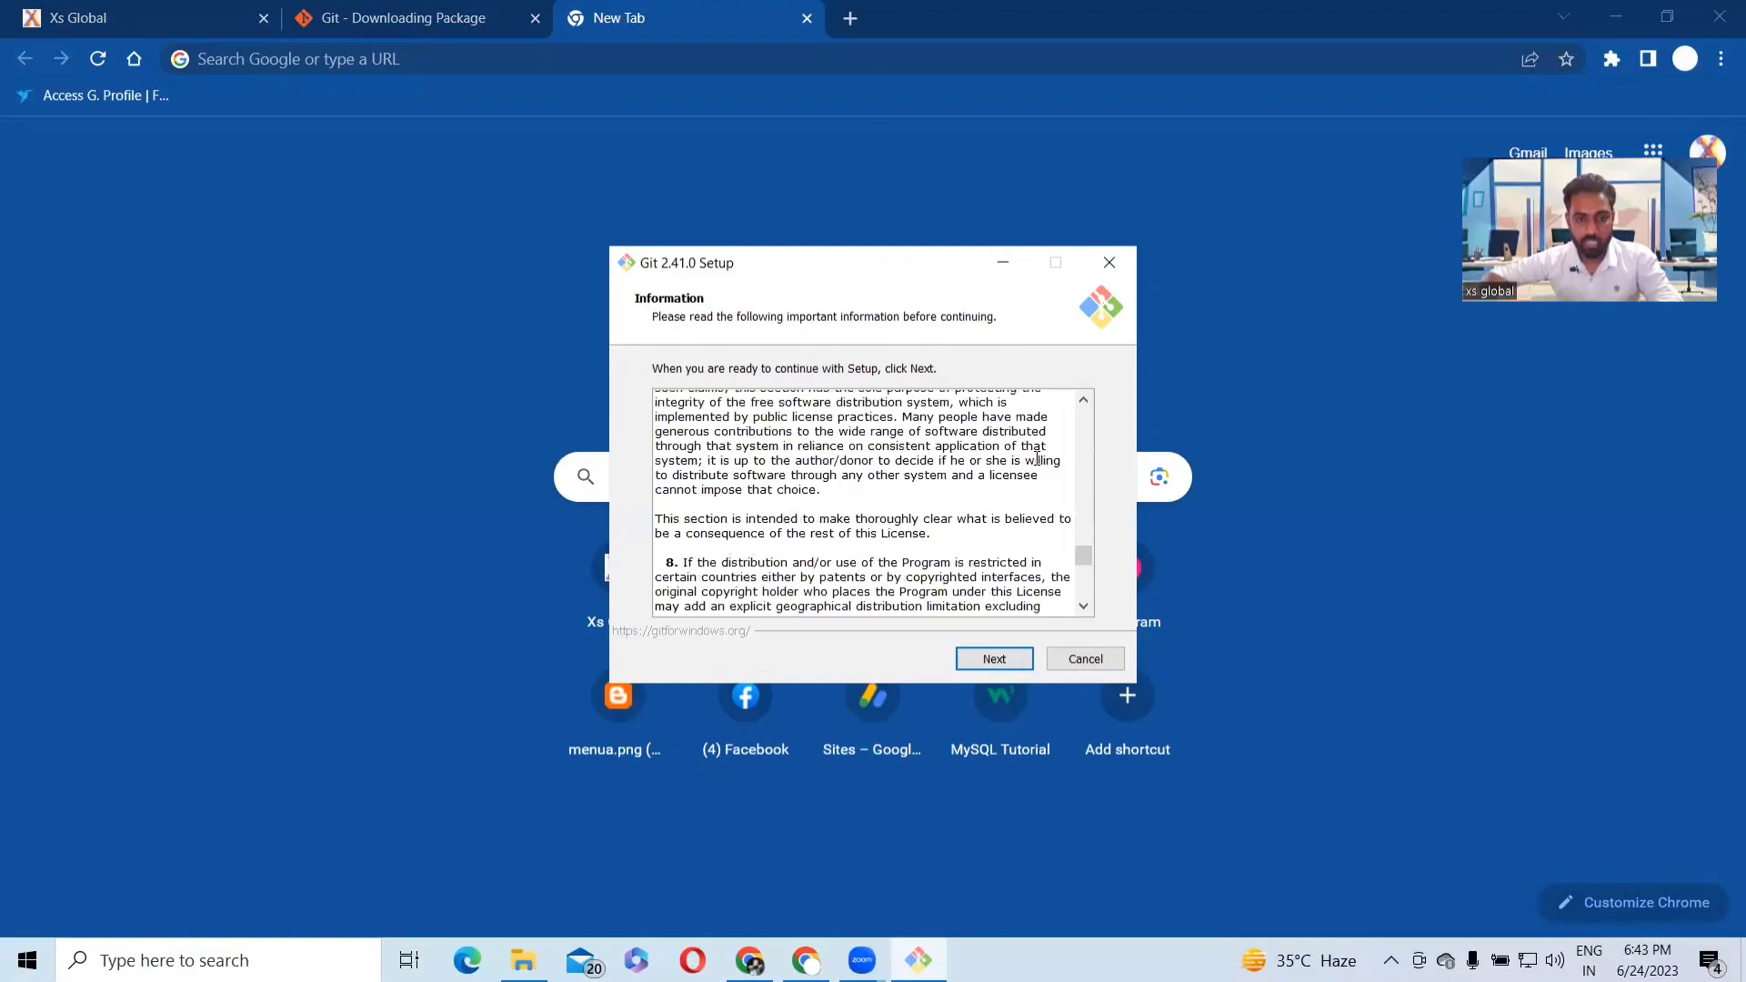
pyautogui.scroll(-10, 1037, 458)
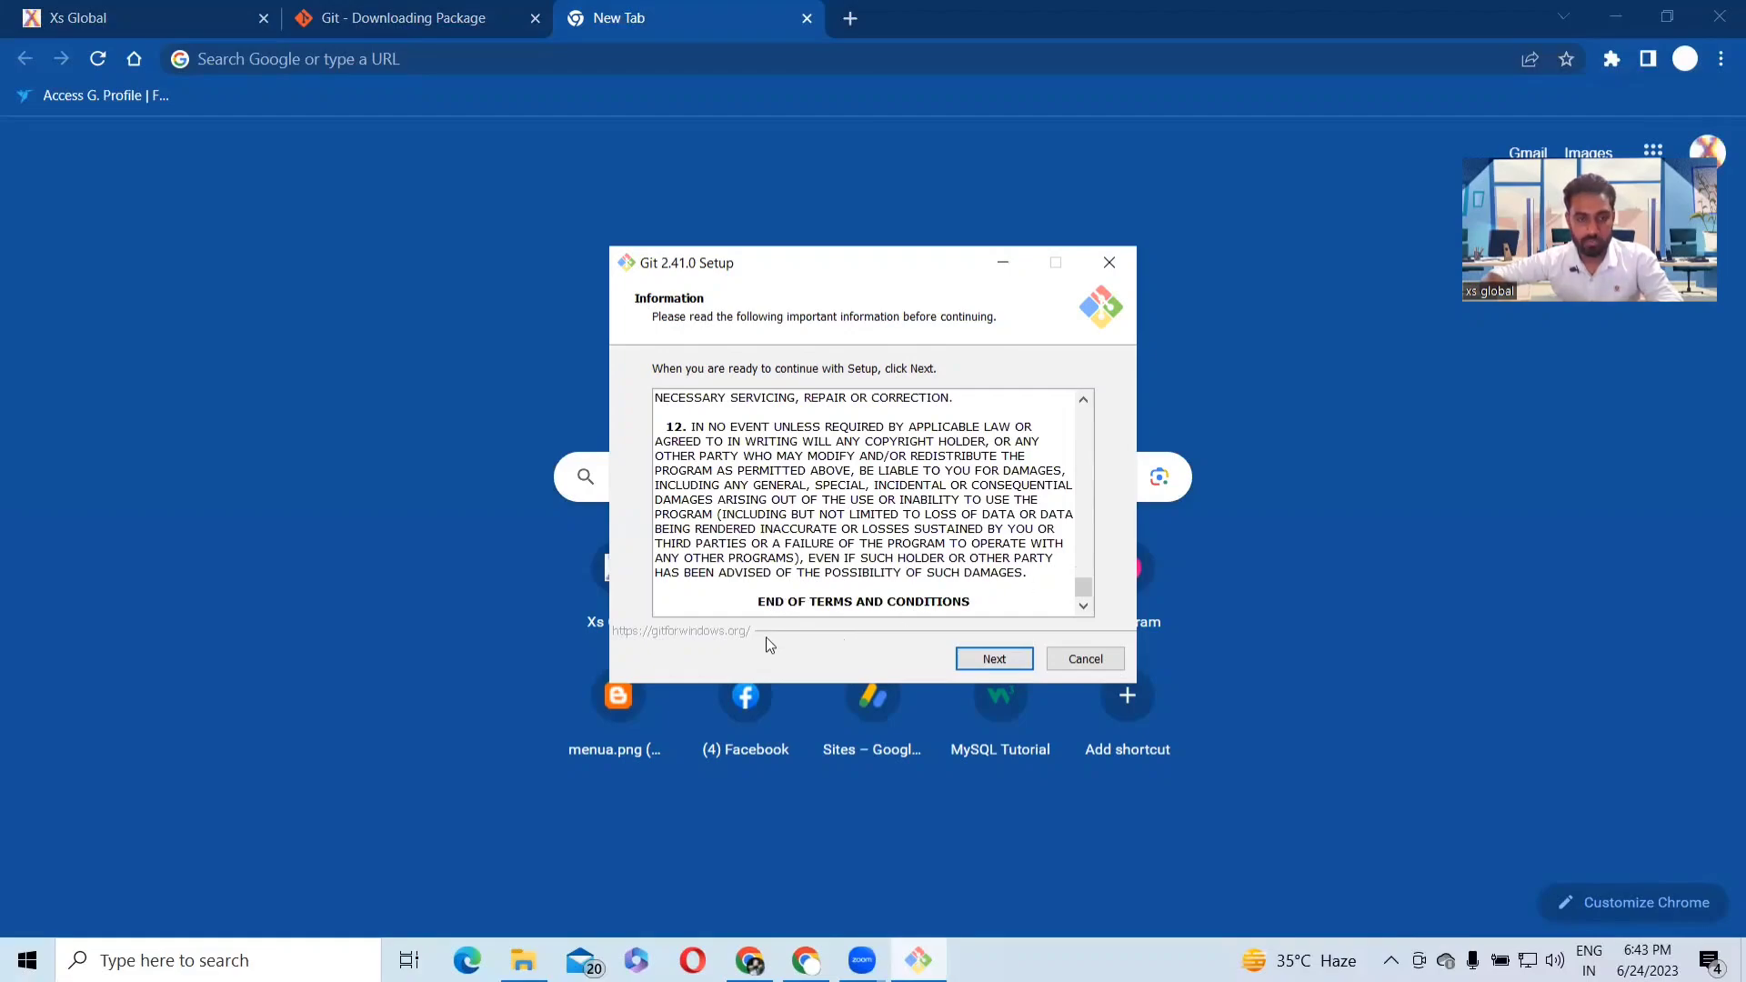
pyautogui.click(982, 658)
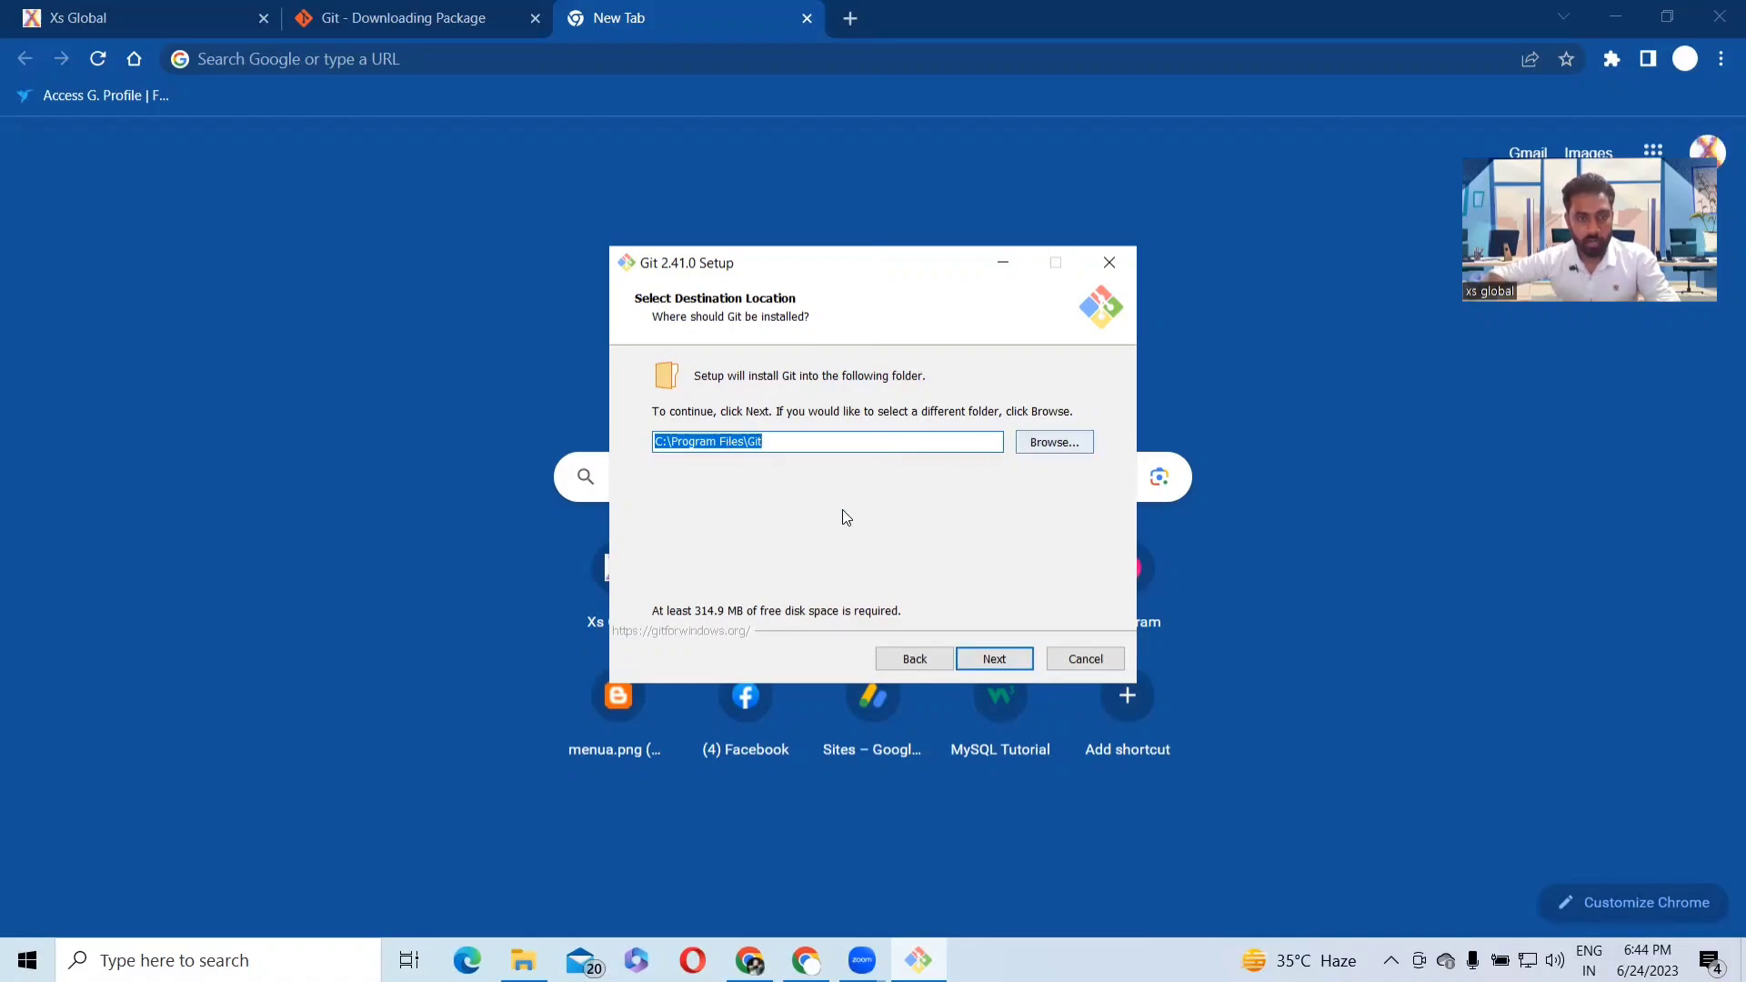
# - Accept C:\Program Files\Git as the install destination, then review the component list and continue with the default selection
pyautogui.click(807, 443)
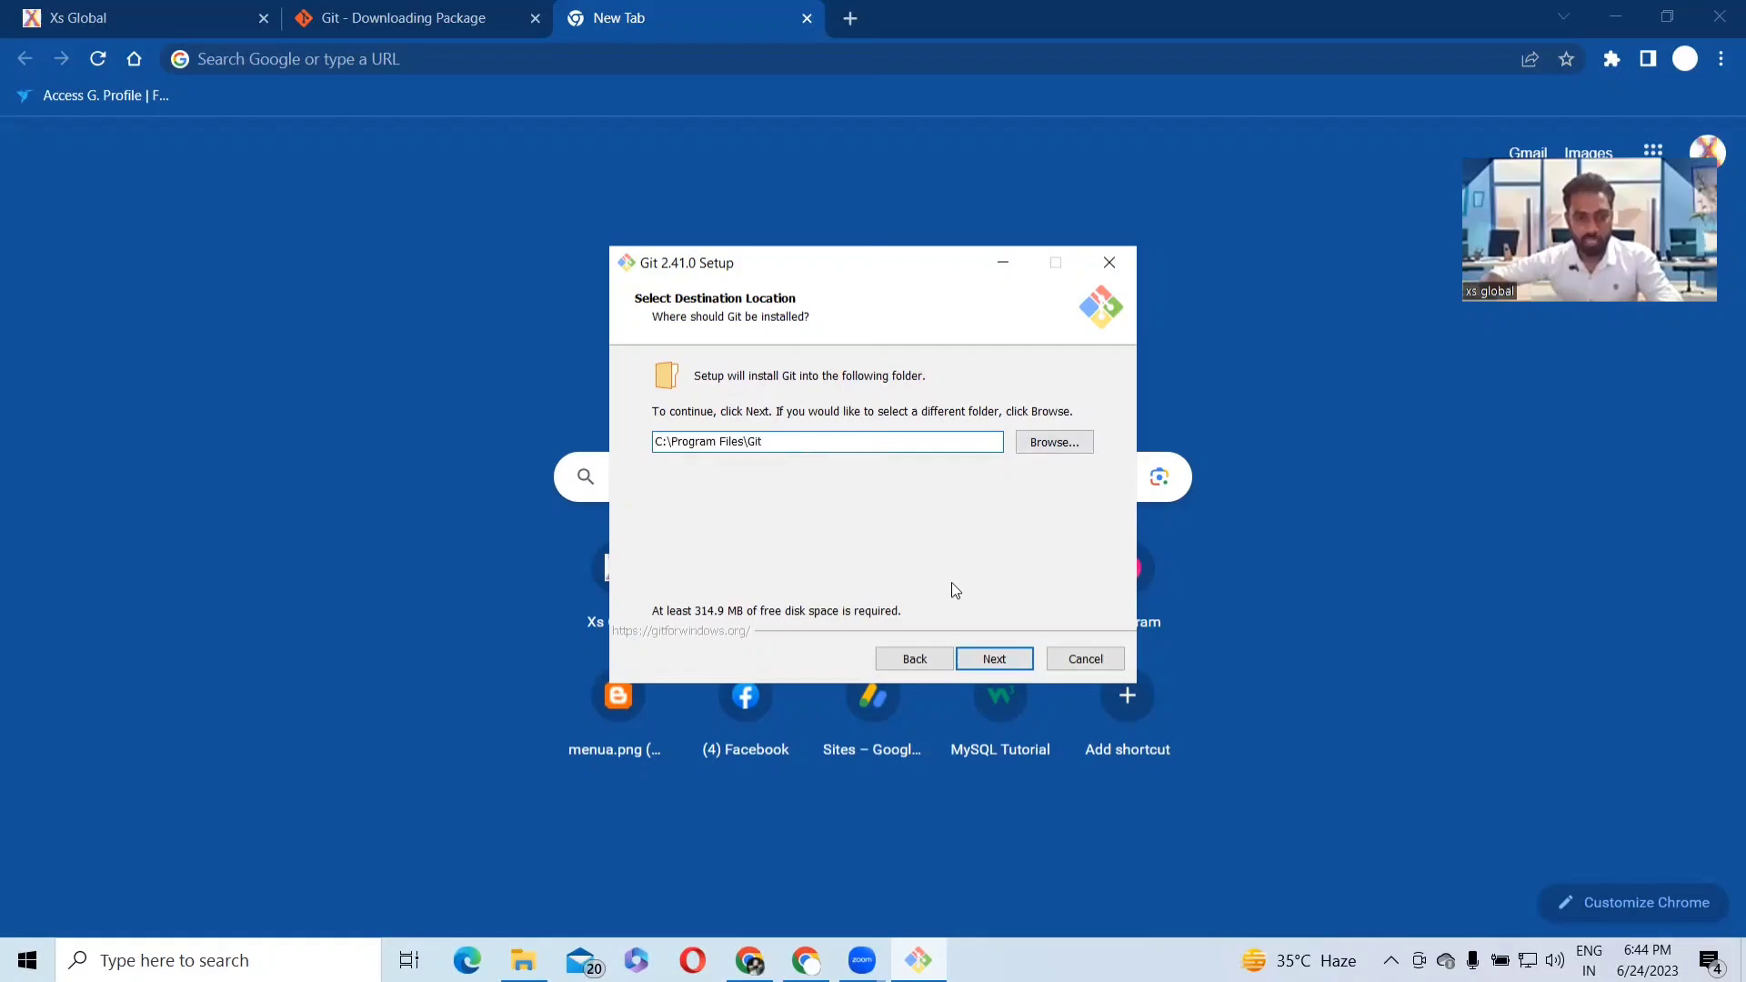
pyautogui.click(998, 664)
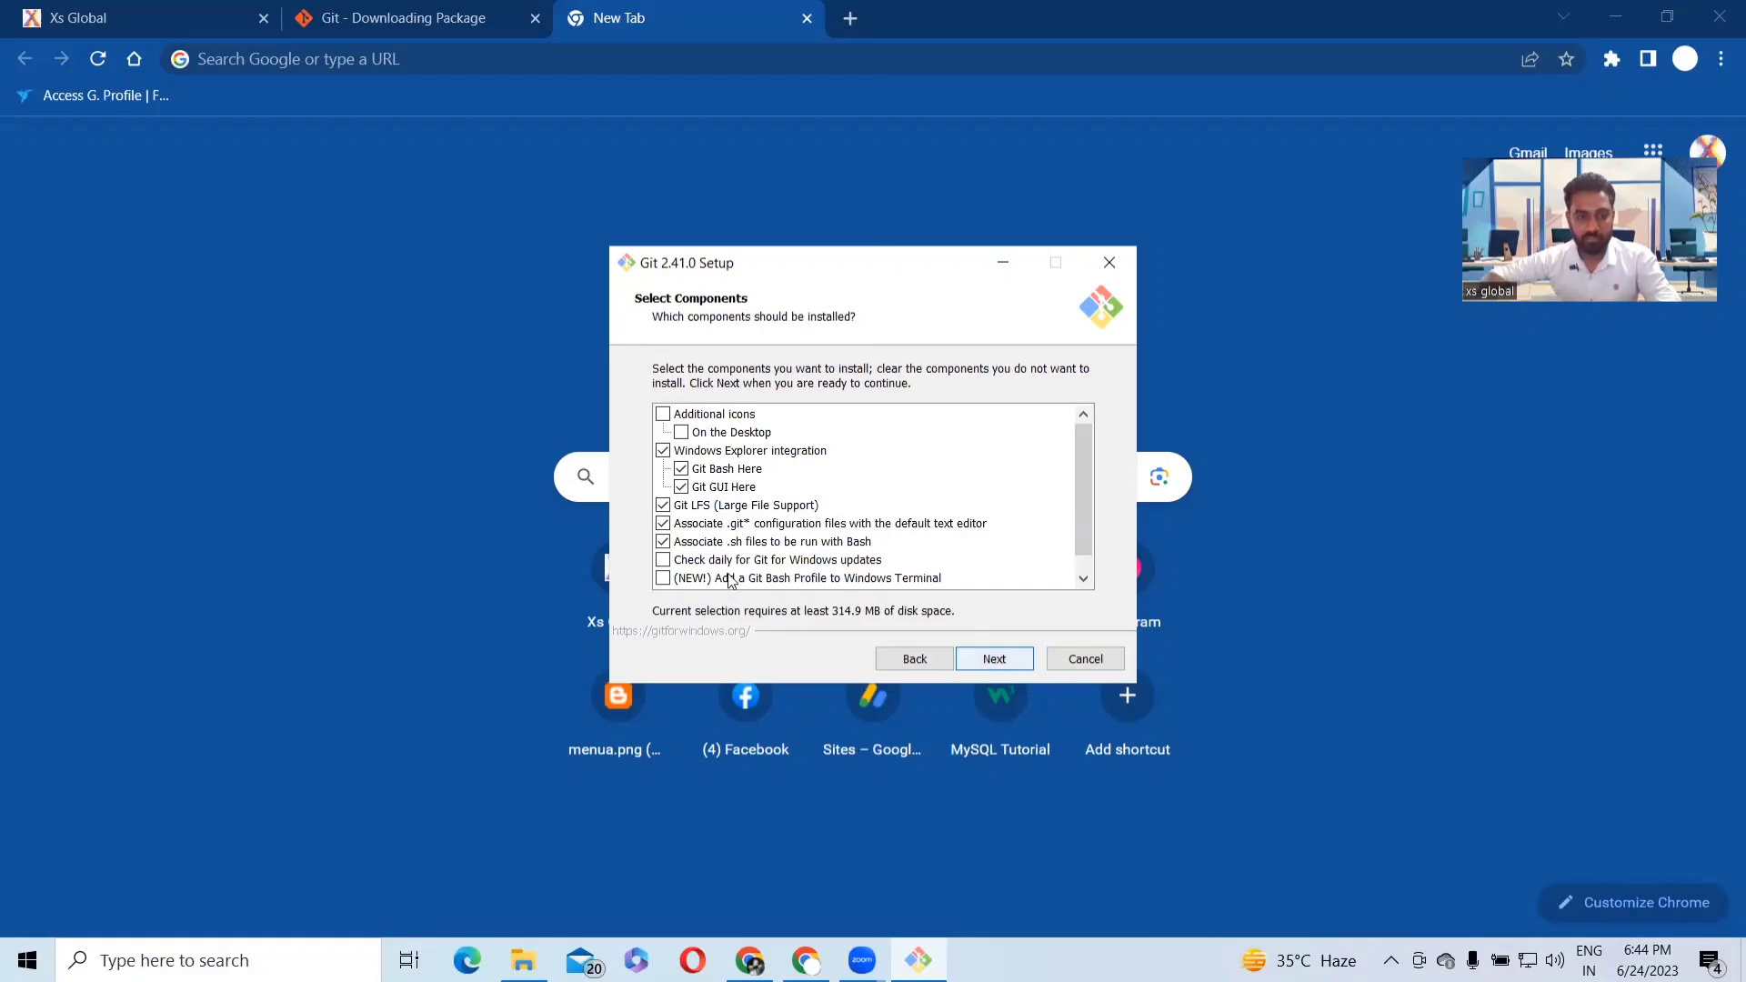
pyautogui.scroll(-1, 720, 463)
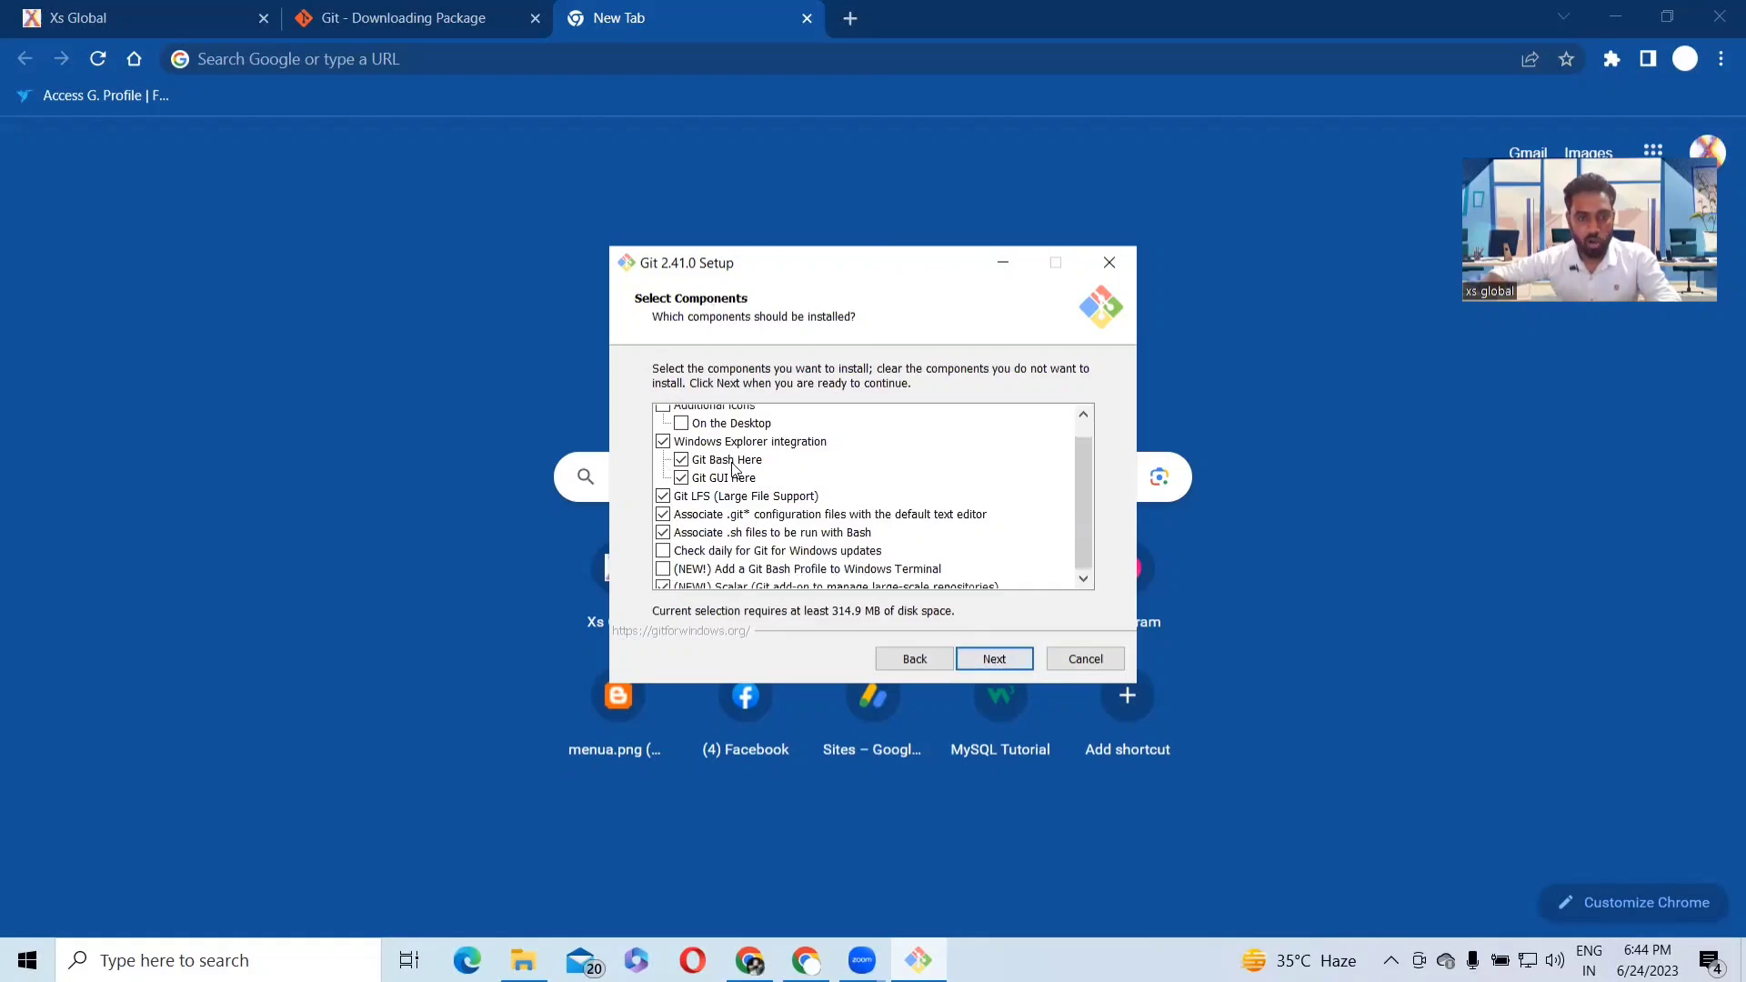
pyautogui.scroll(-1, 737, 505)
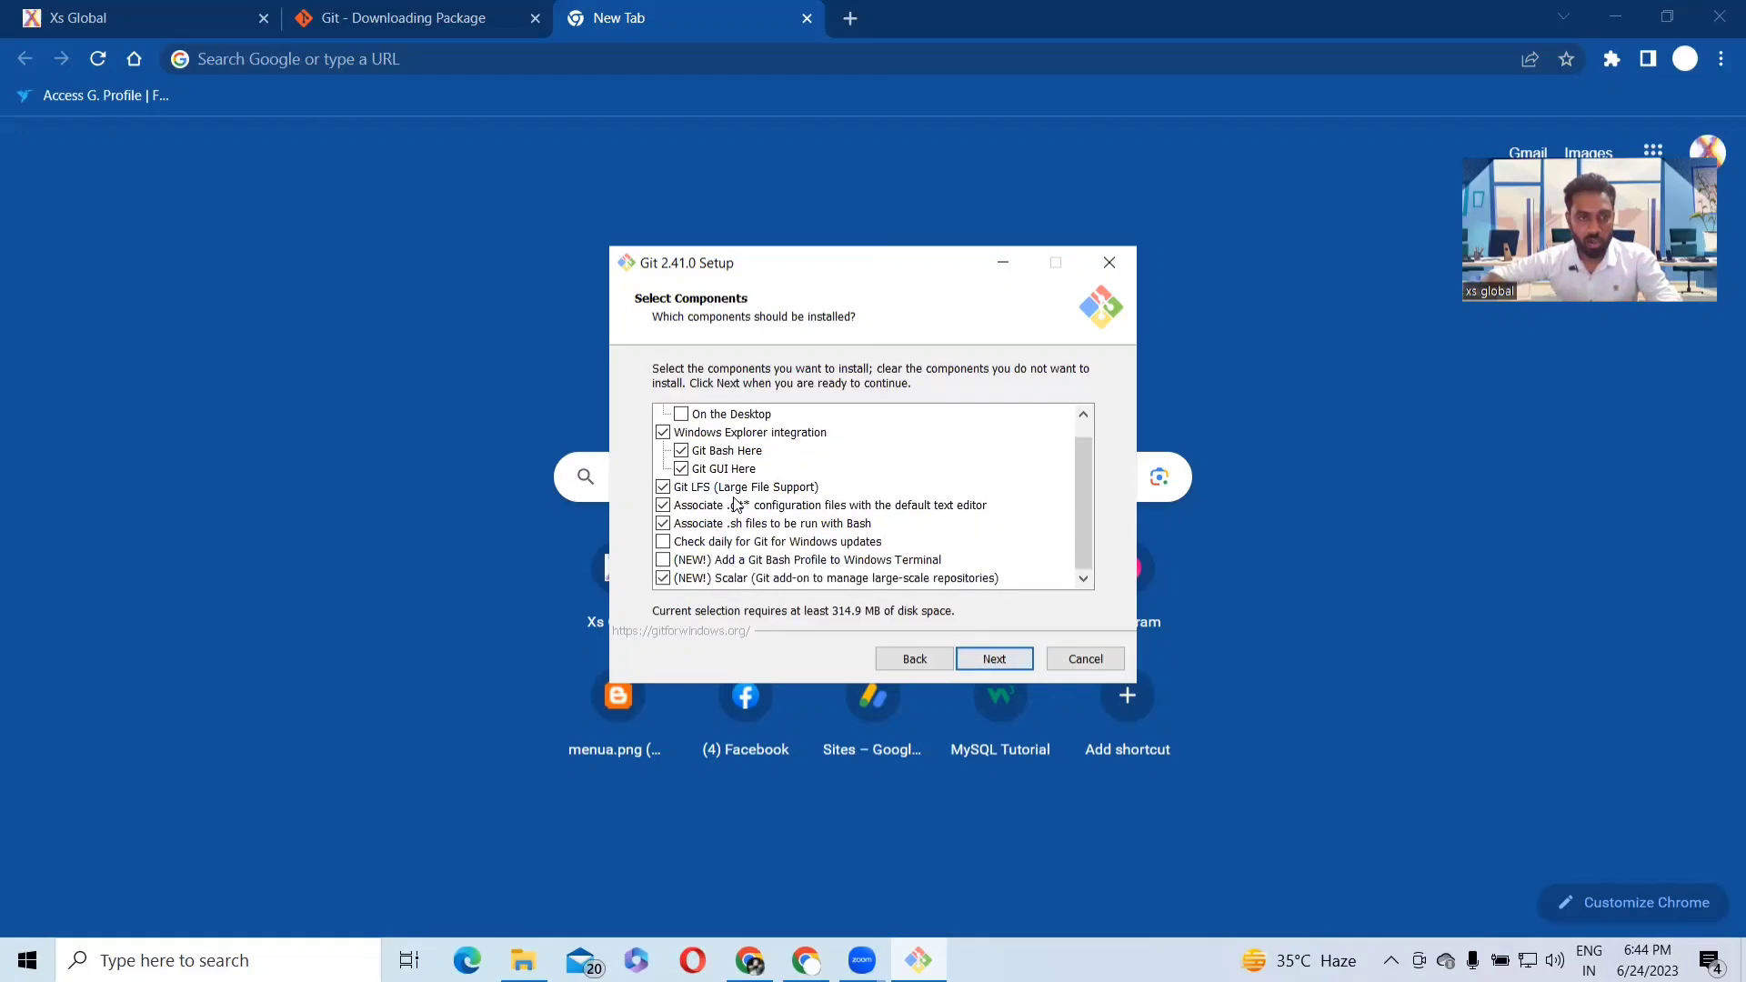
pyautogui.scroll(1, 736, 505)
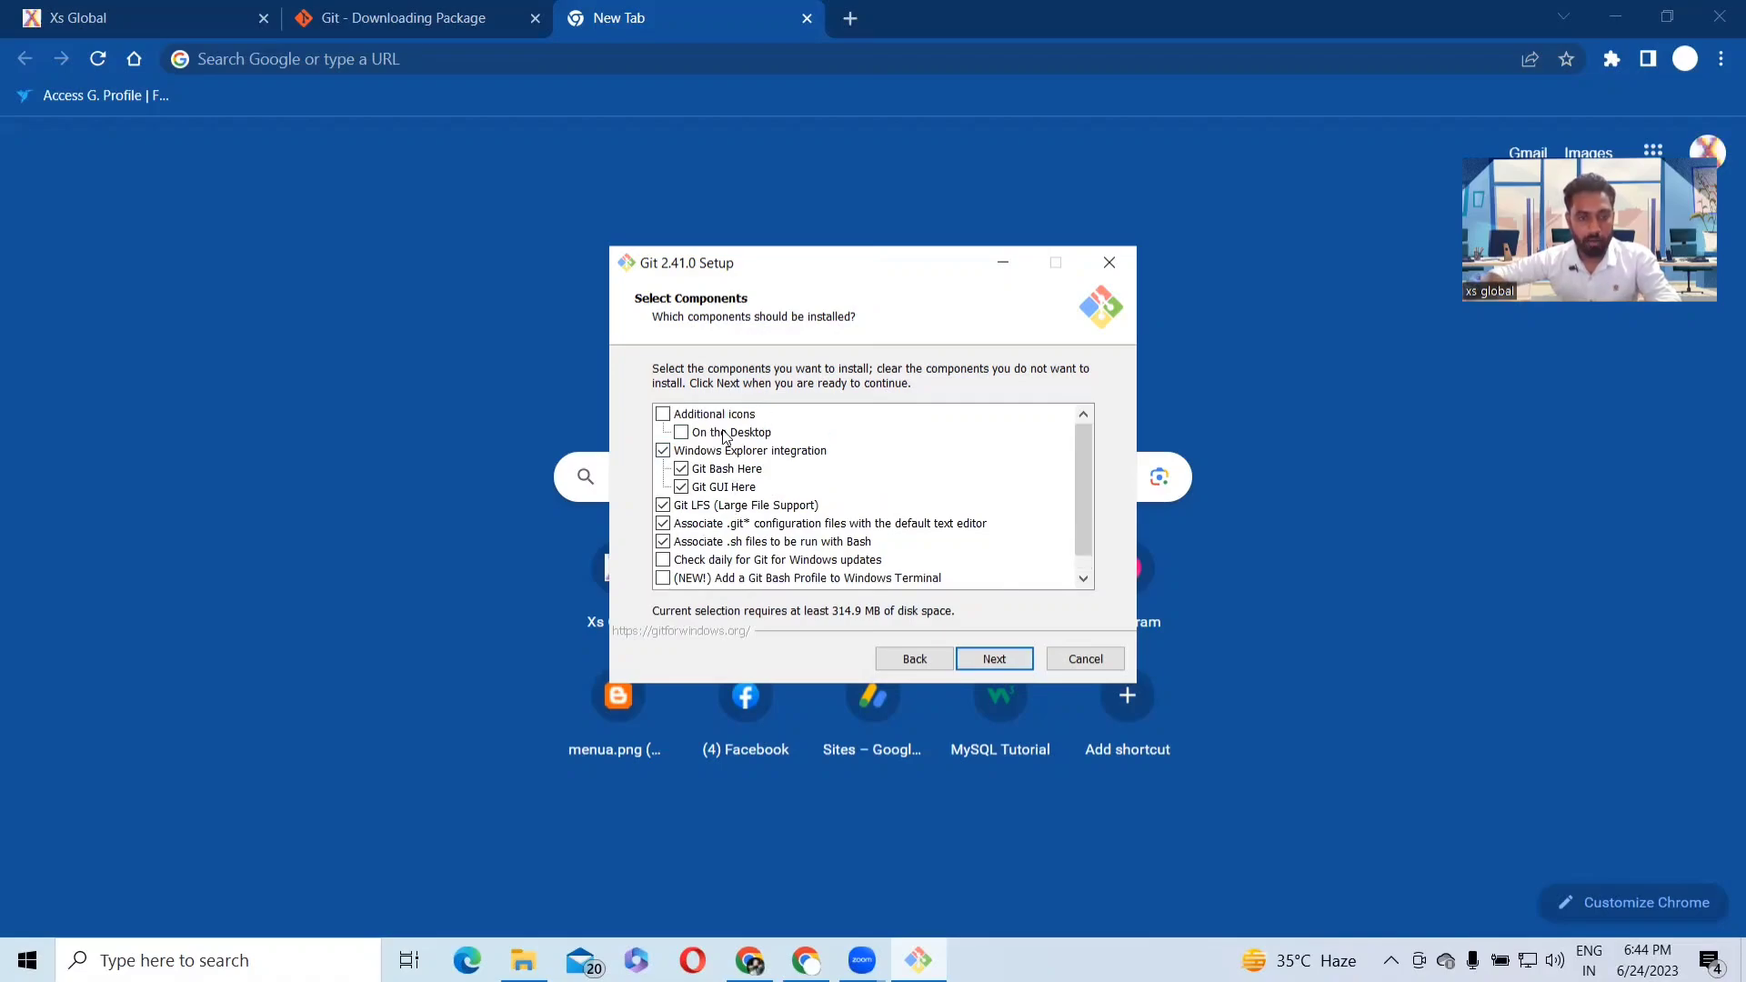
pyautogui.scroll(-1, 736, 511)
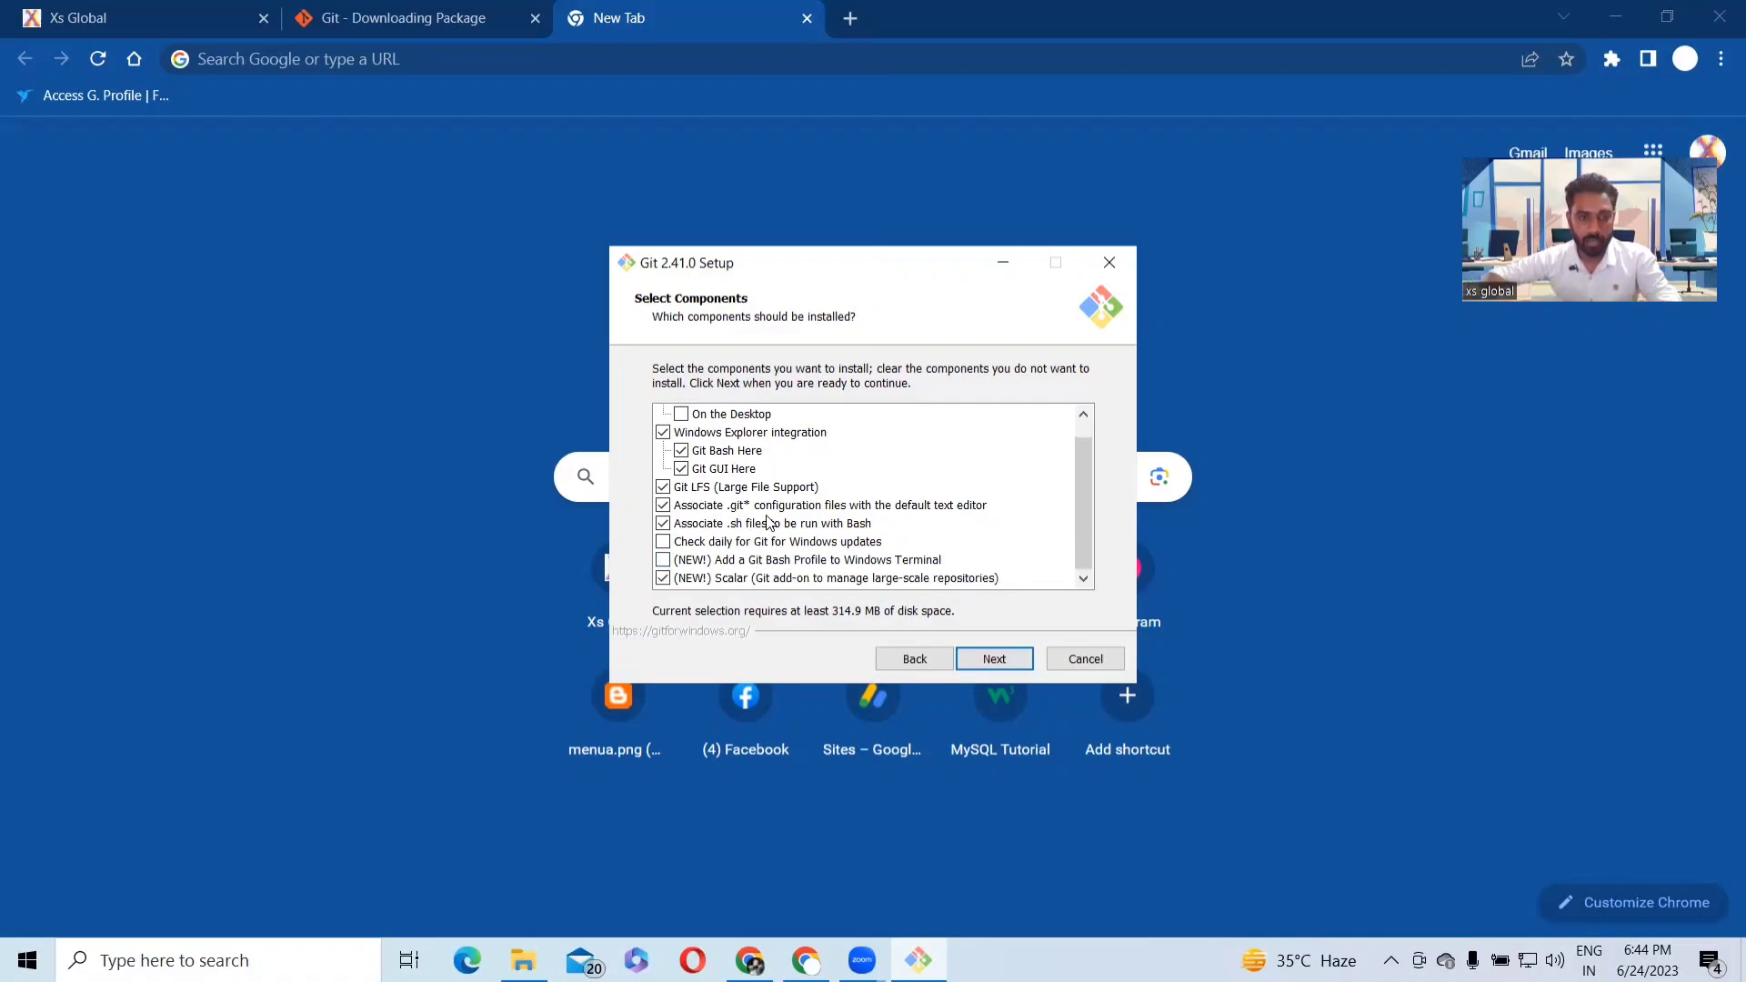
pyautogui.scroll(1, 766, 521)
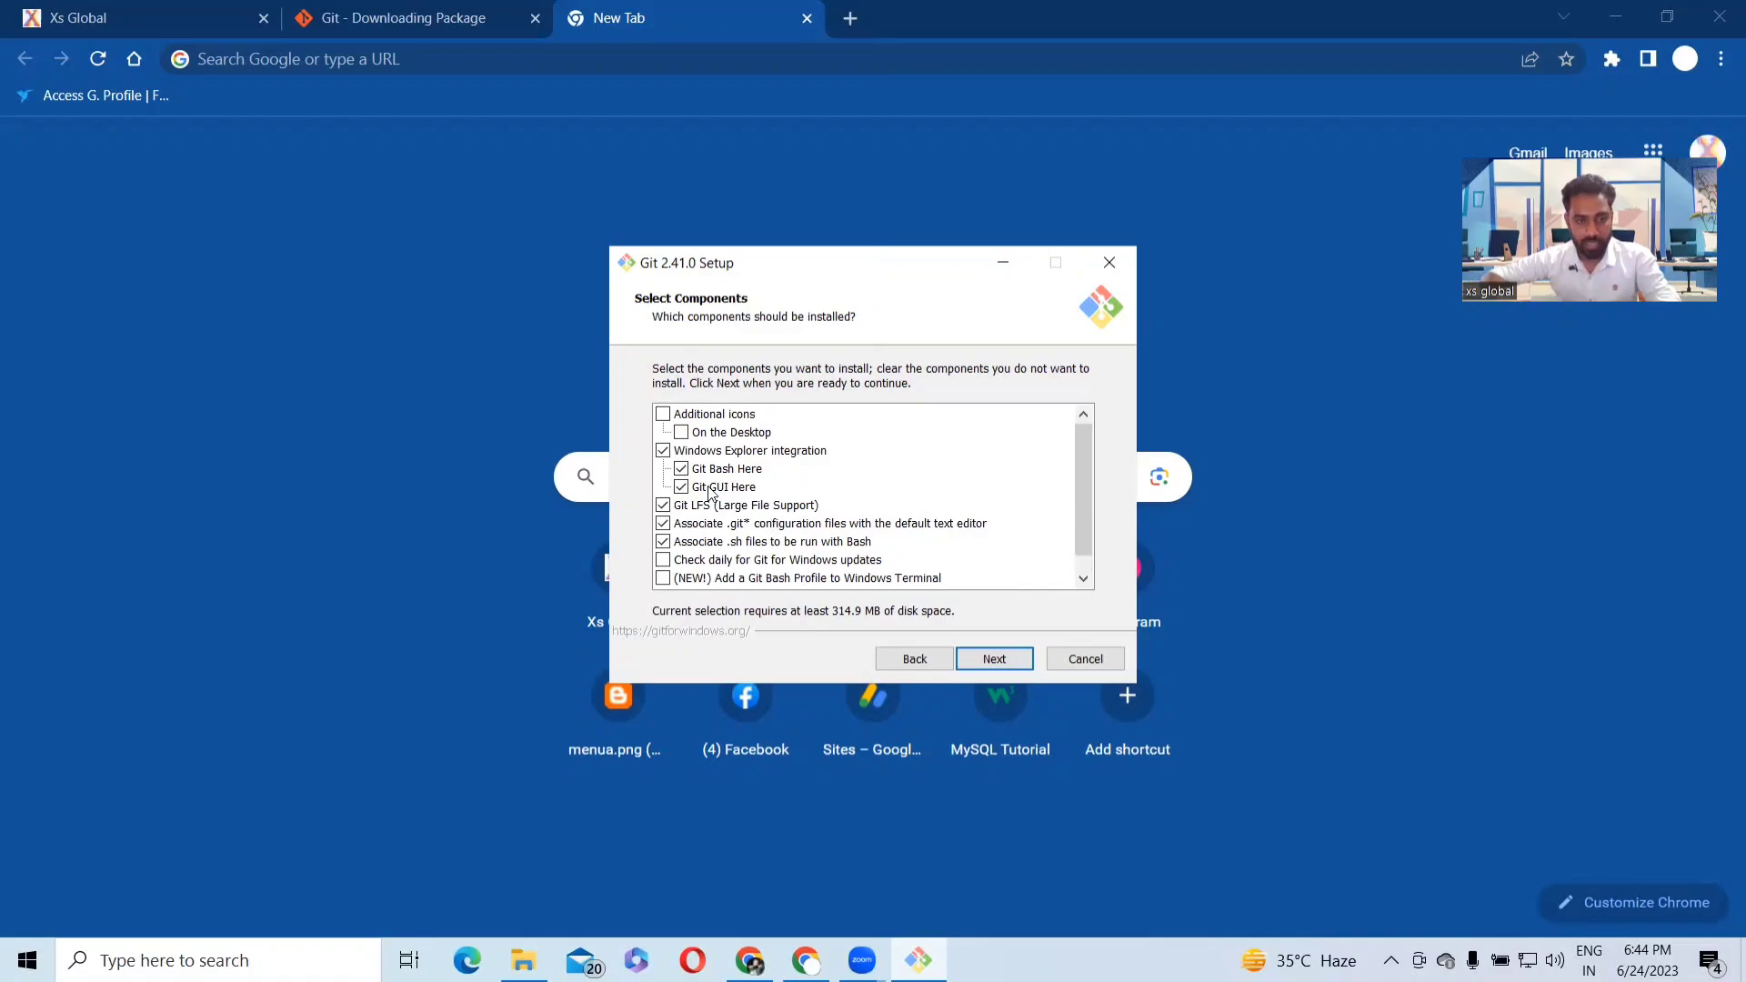
pyautogui.click(993, 659)
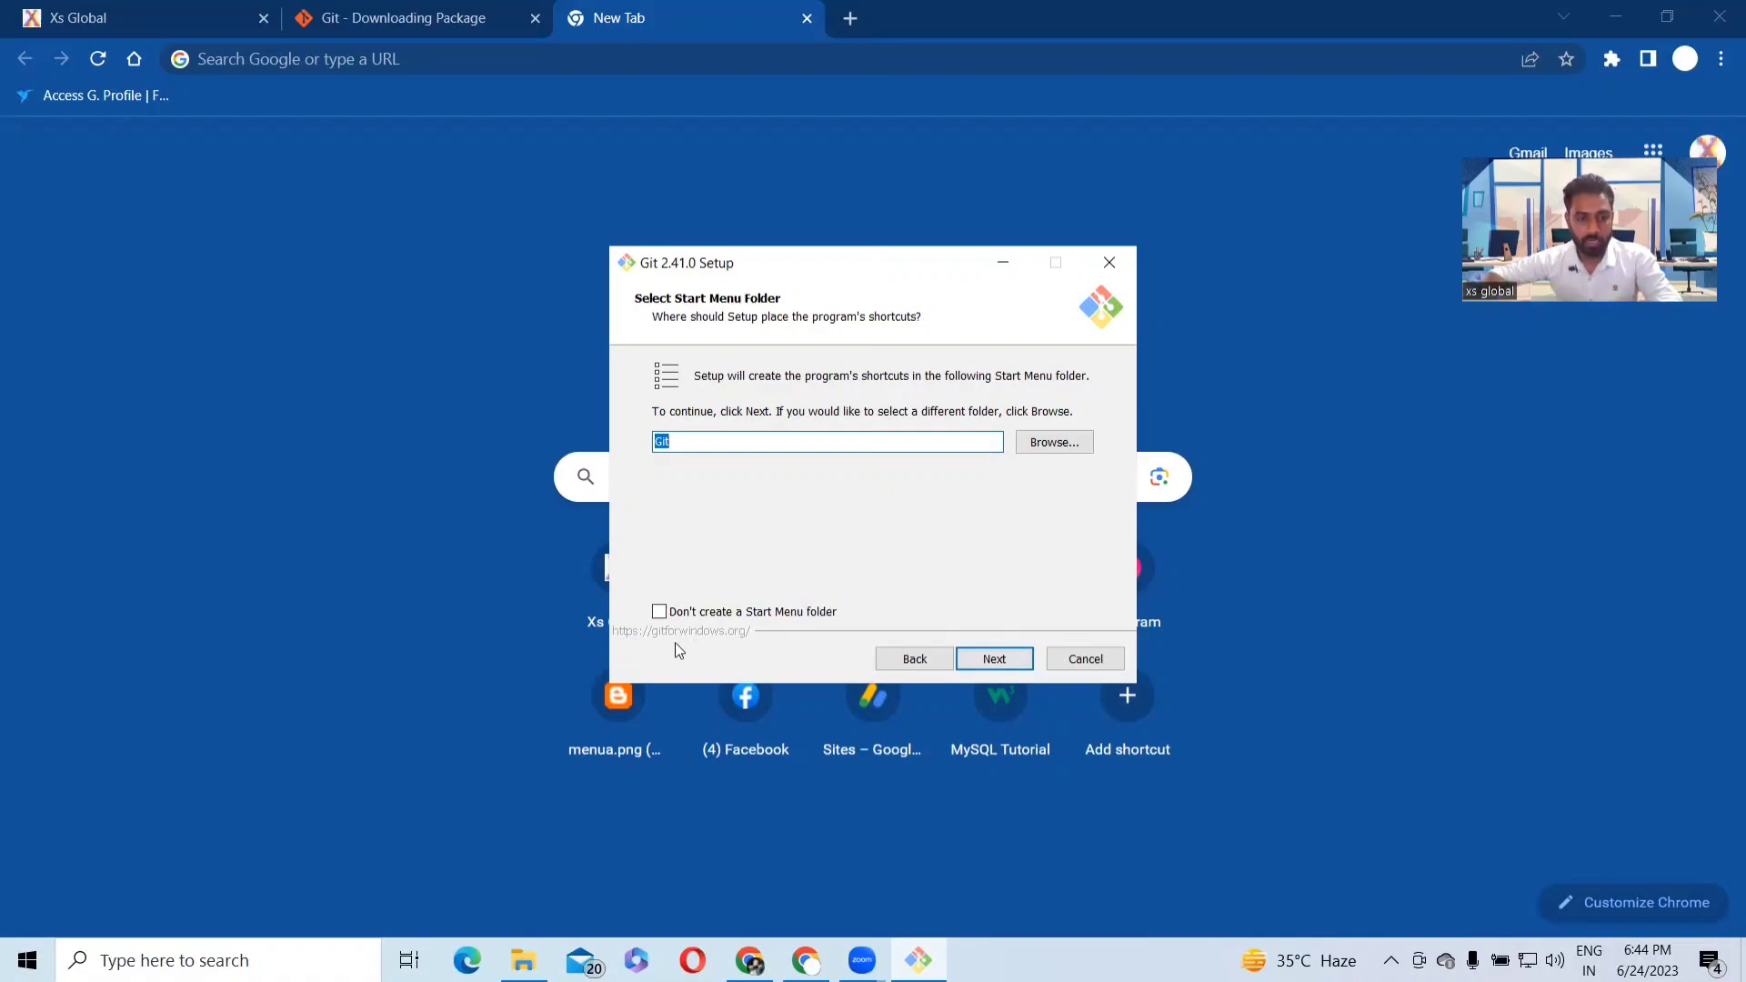
# - Accept Git as the Start Menu folder and keep Vim as Git's default editor
pyautogui.click(994, 660)
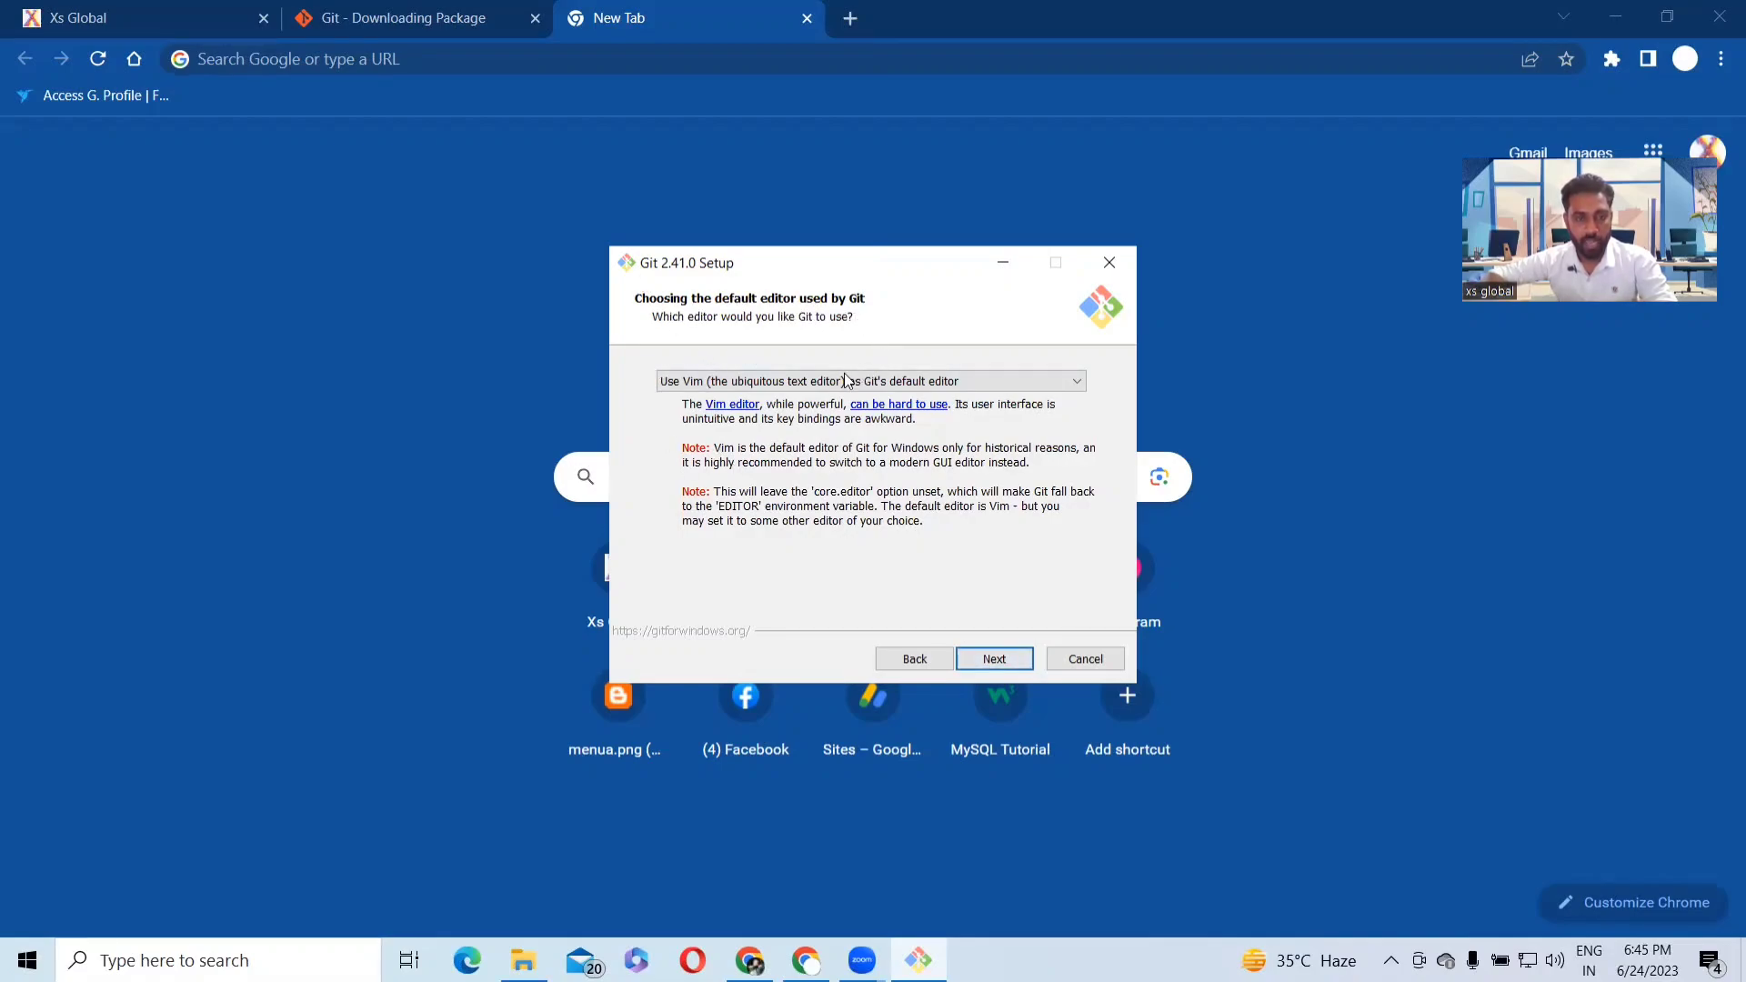
pyautogui.click(1078, 377)
pyautogui.click(1082, 382)
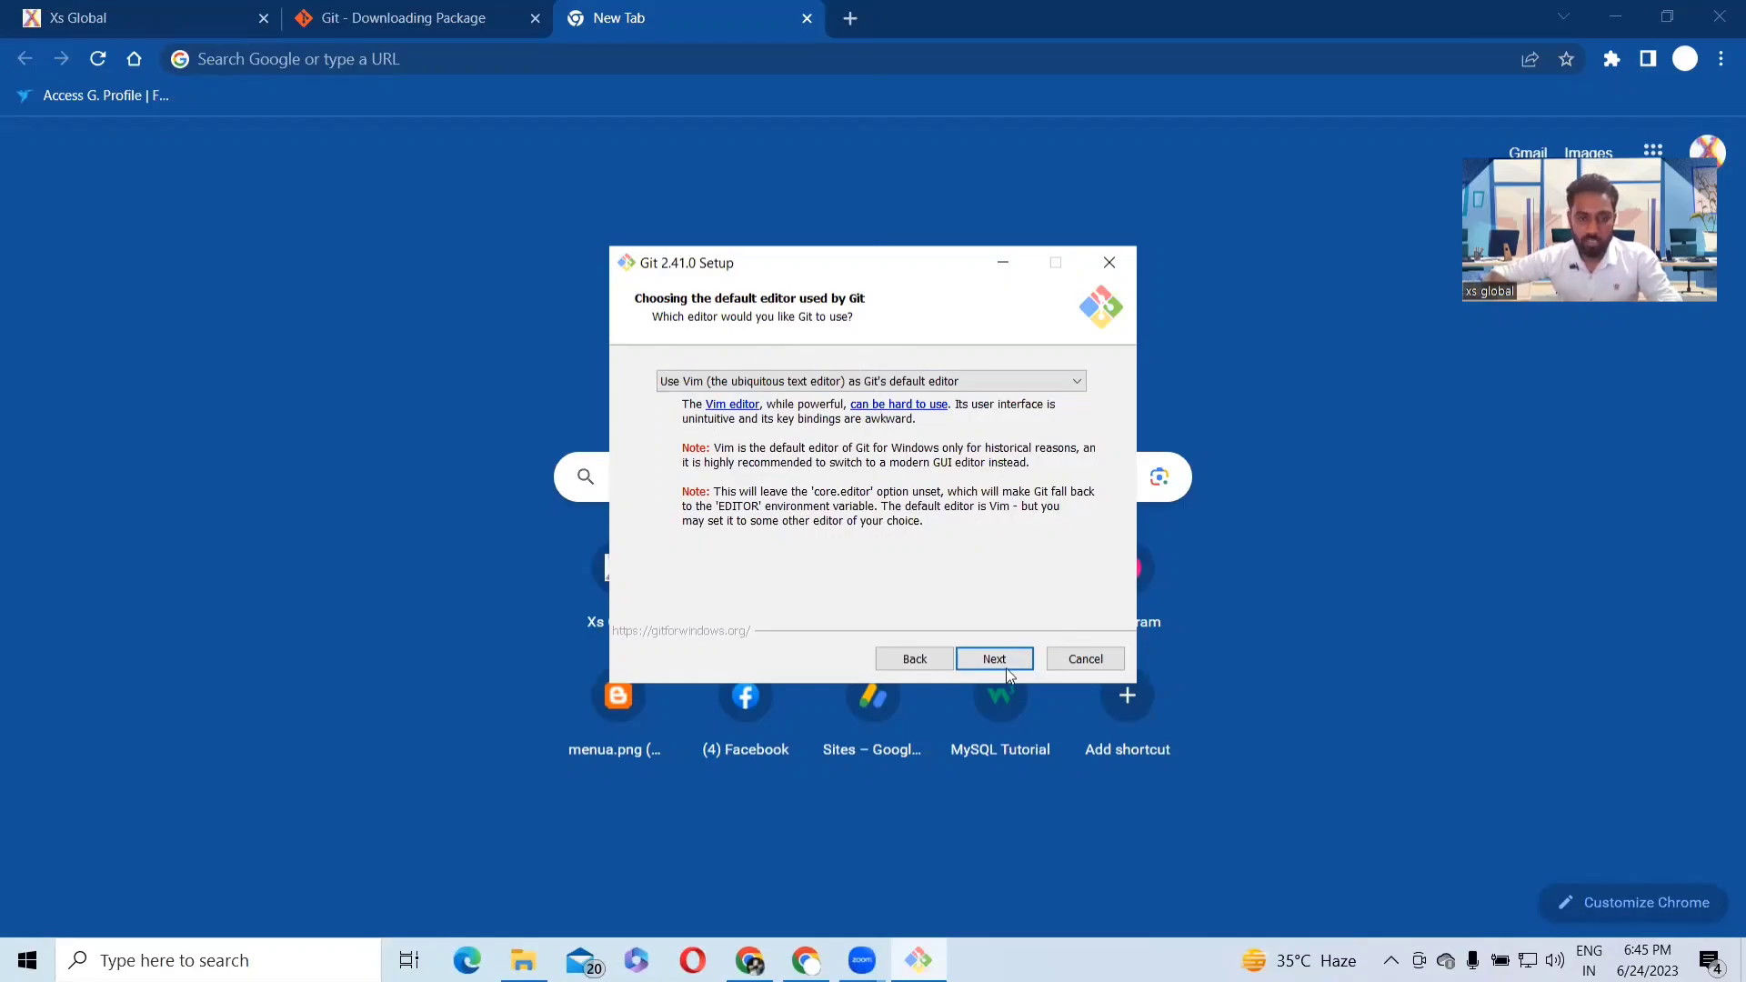
pyautogui.click(978, 662)
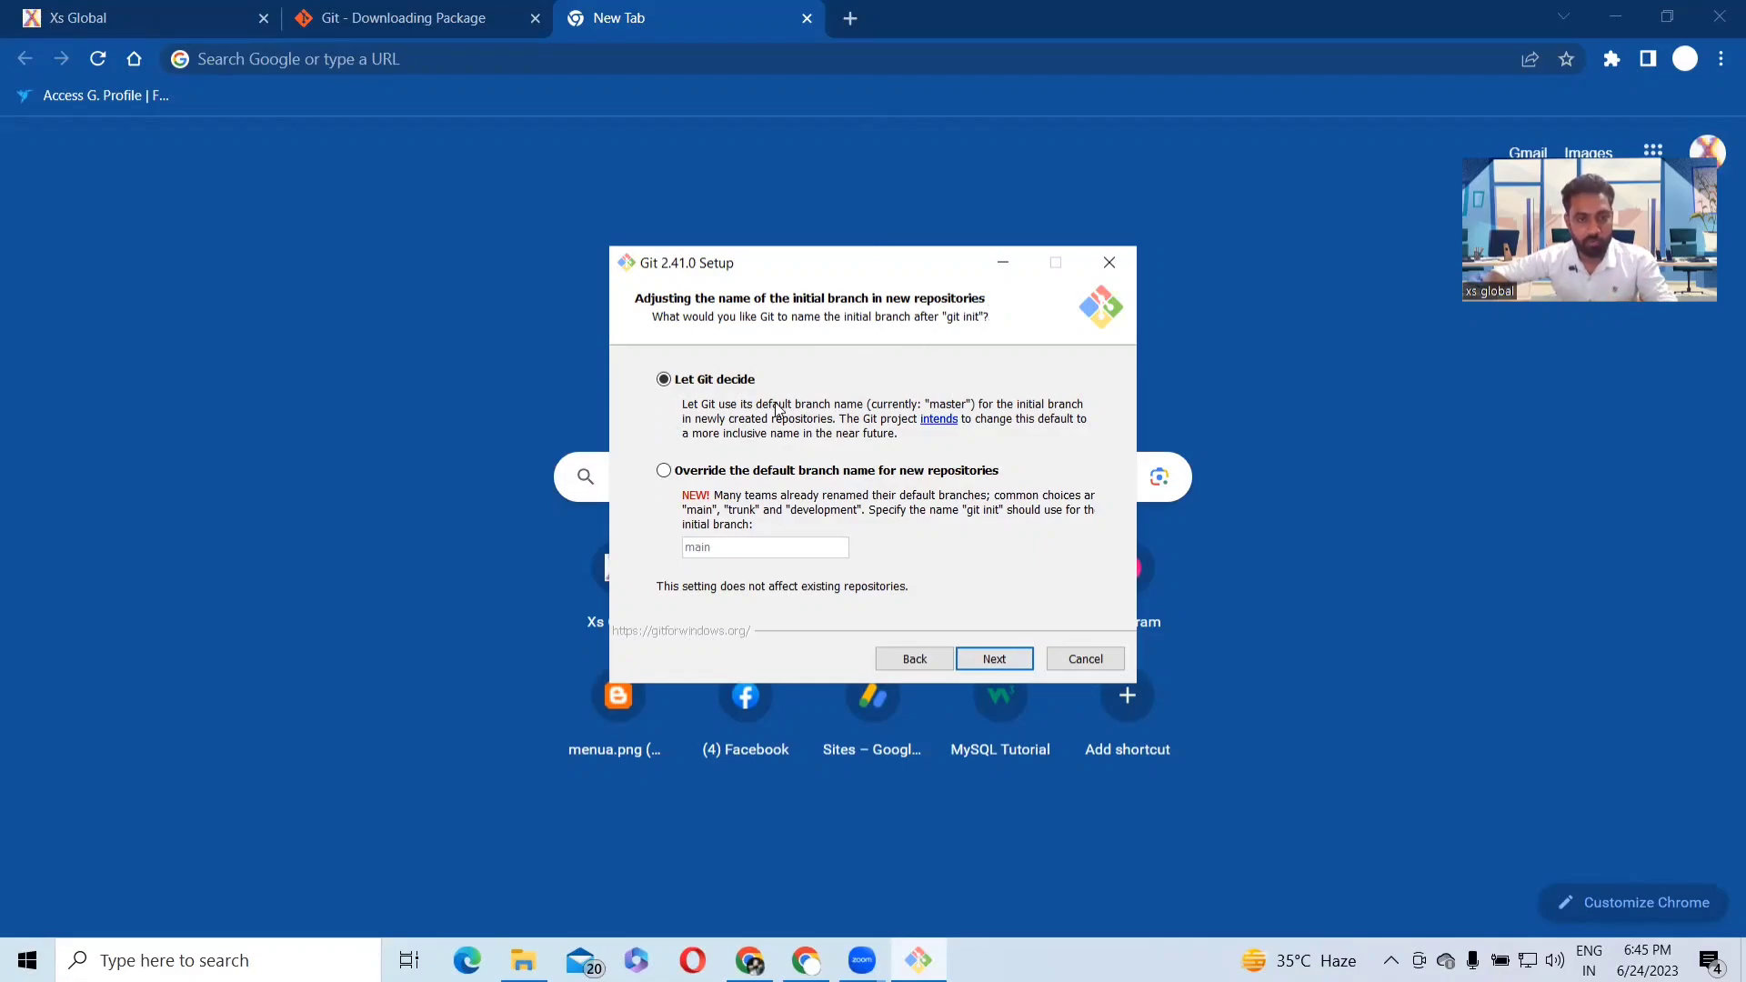
# - Let Git decide the initial branch name and accept the PATH option for the command line and 3rd-party software
pyautogui.click(994, 658)
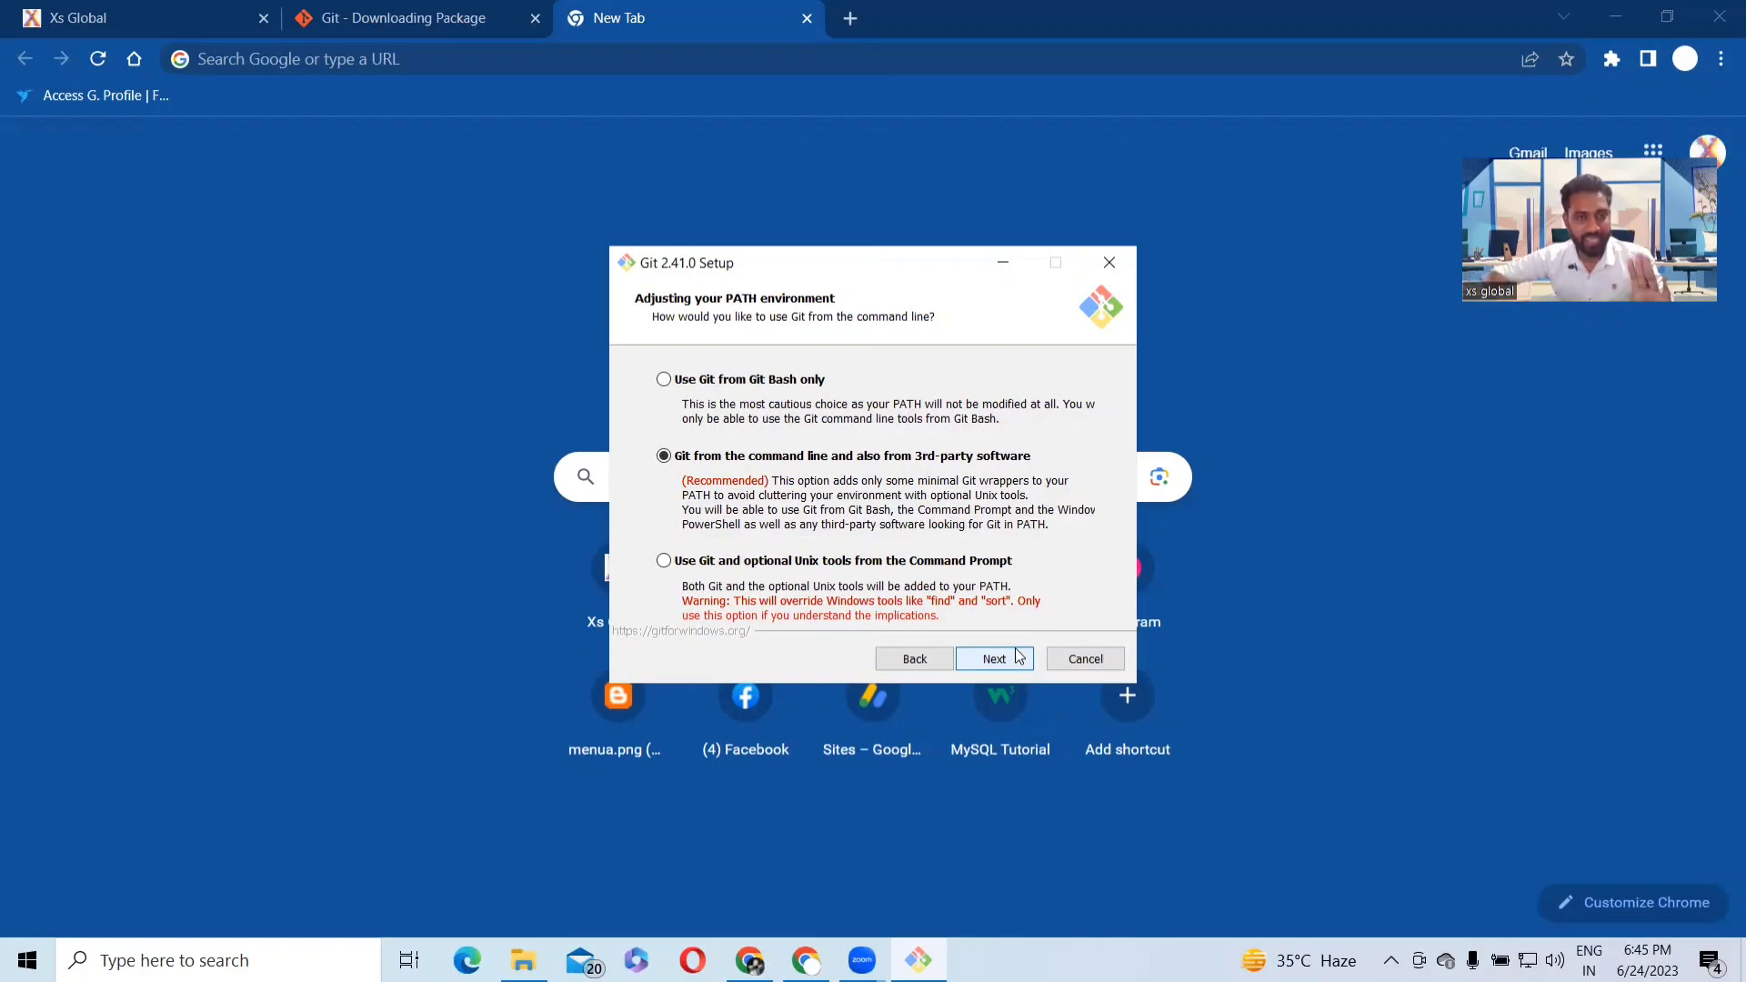
pyautogui.click(1017, 657)
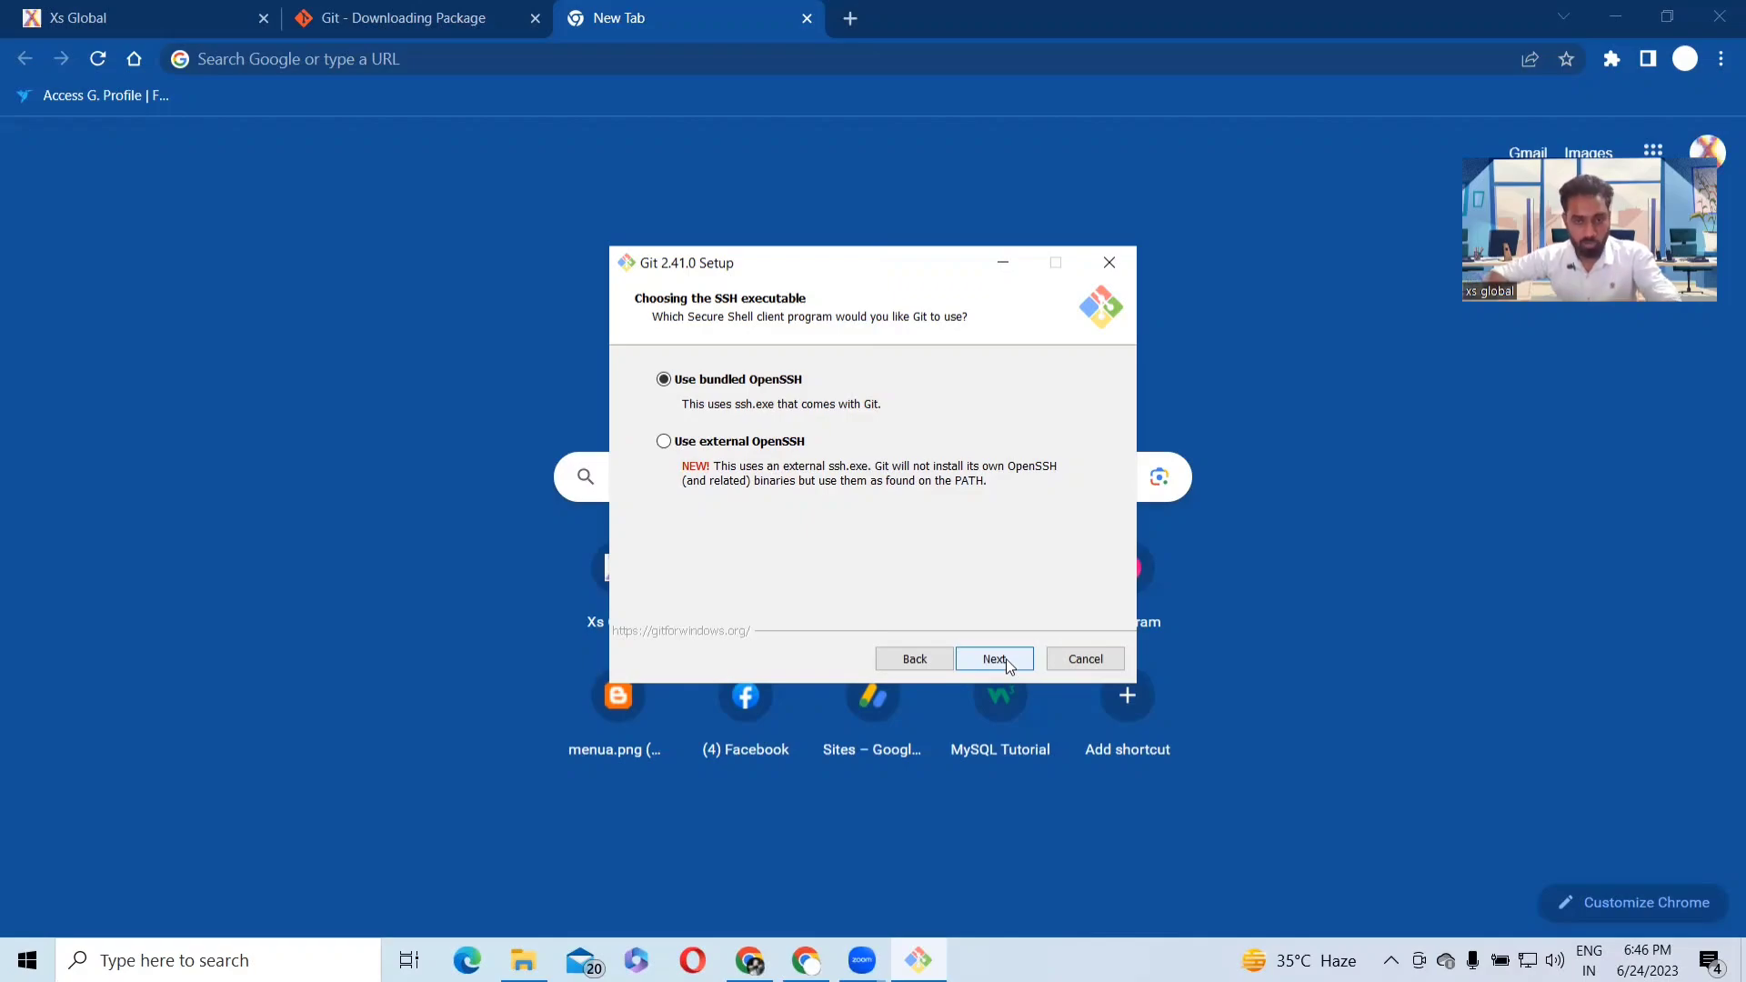
# - Accept the bundled OpenSSH as SSH executable and the OpenSSL library as HTTPS transport backend
pyautogui.click(1005, 661)
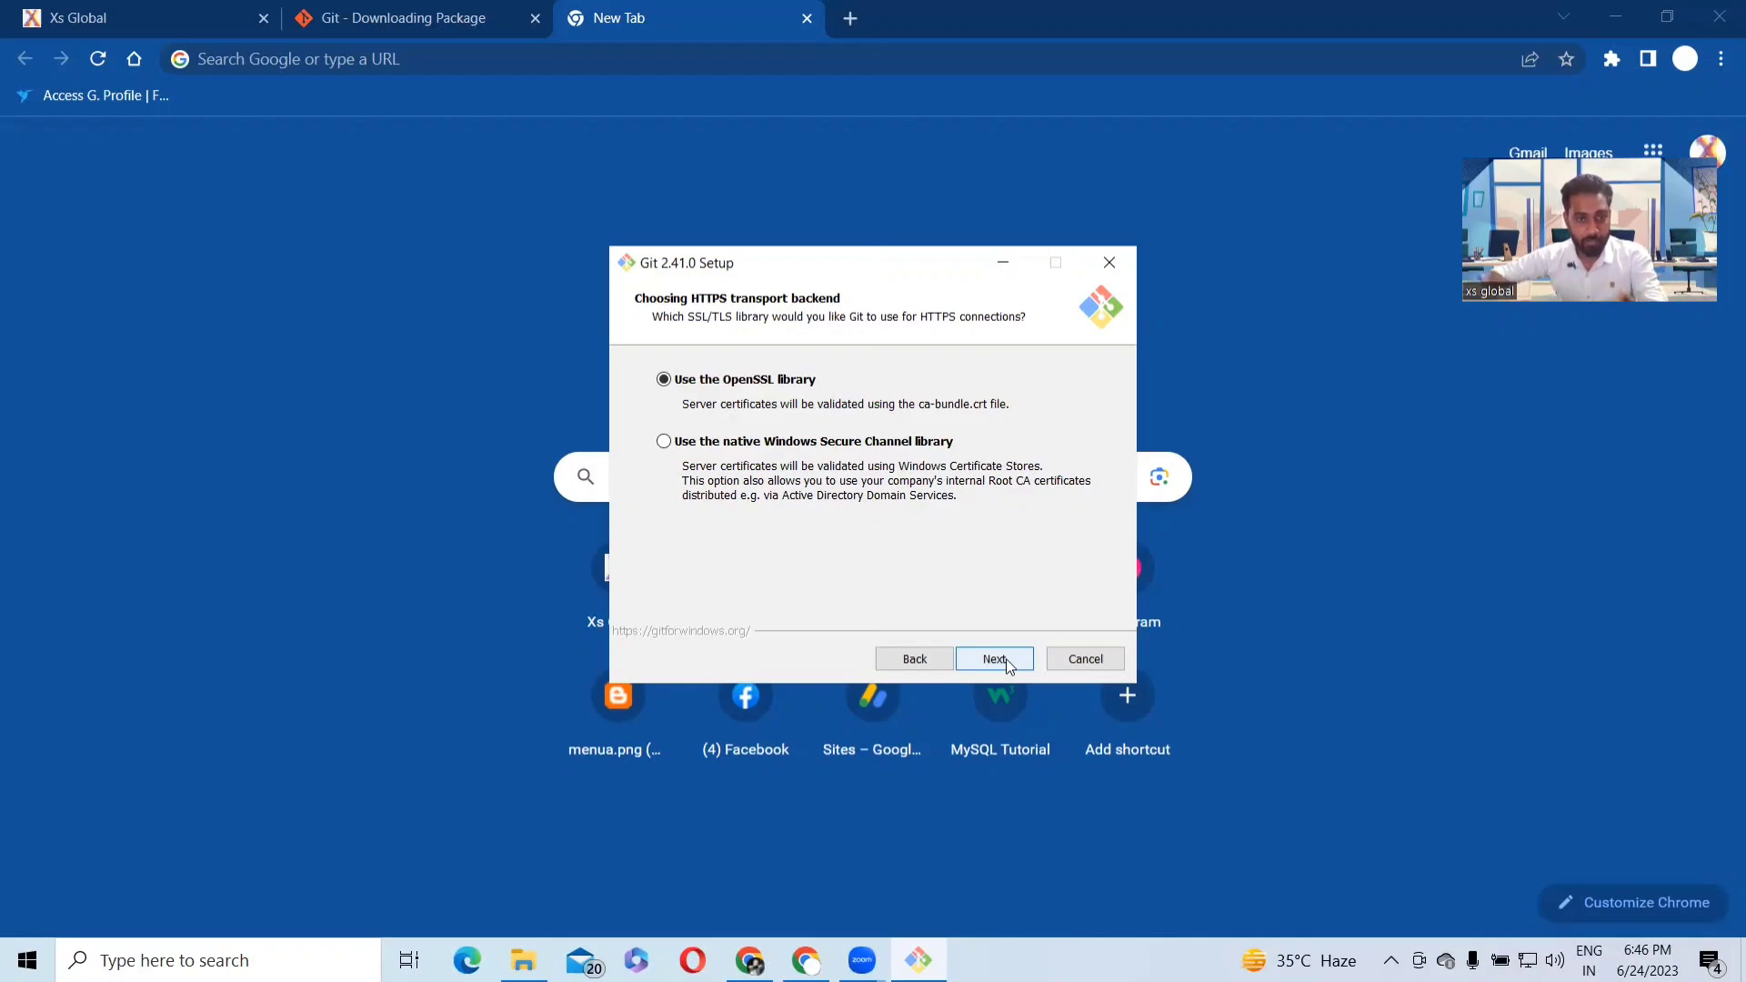
pyautogui.click(1008, 662)
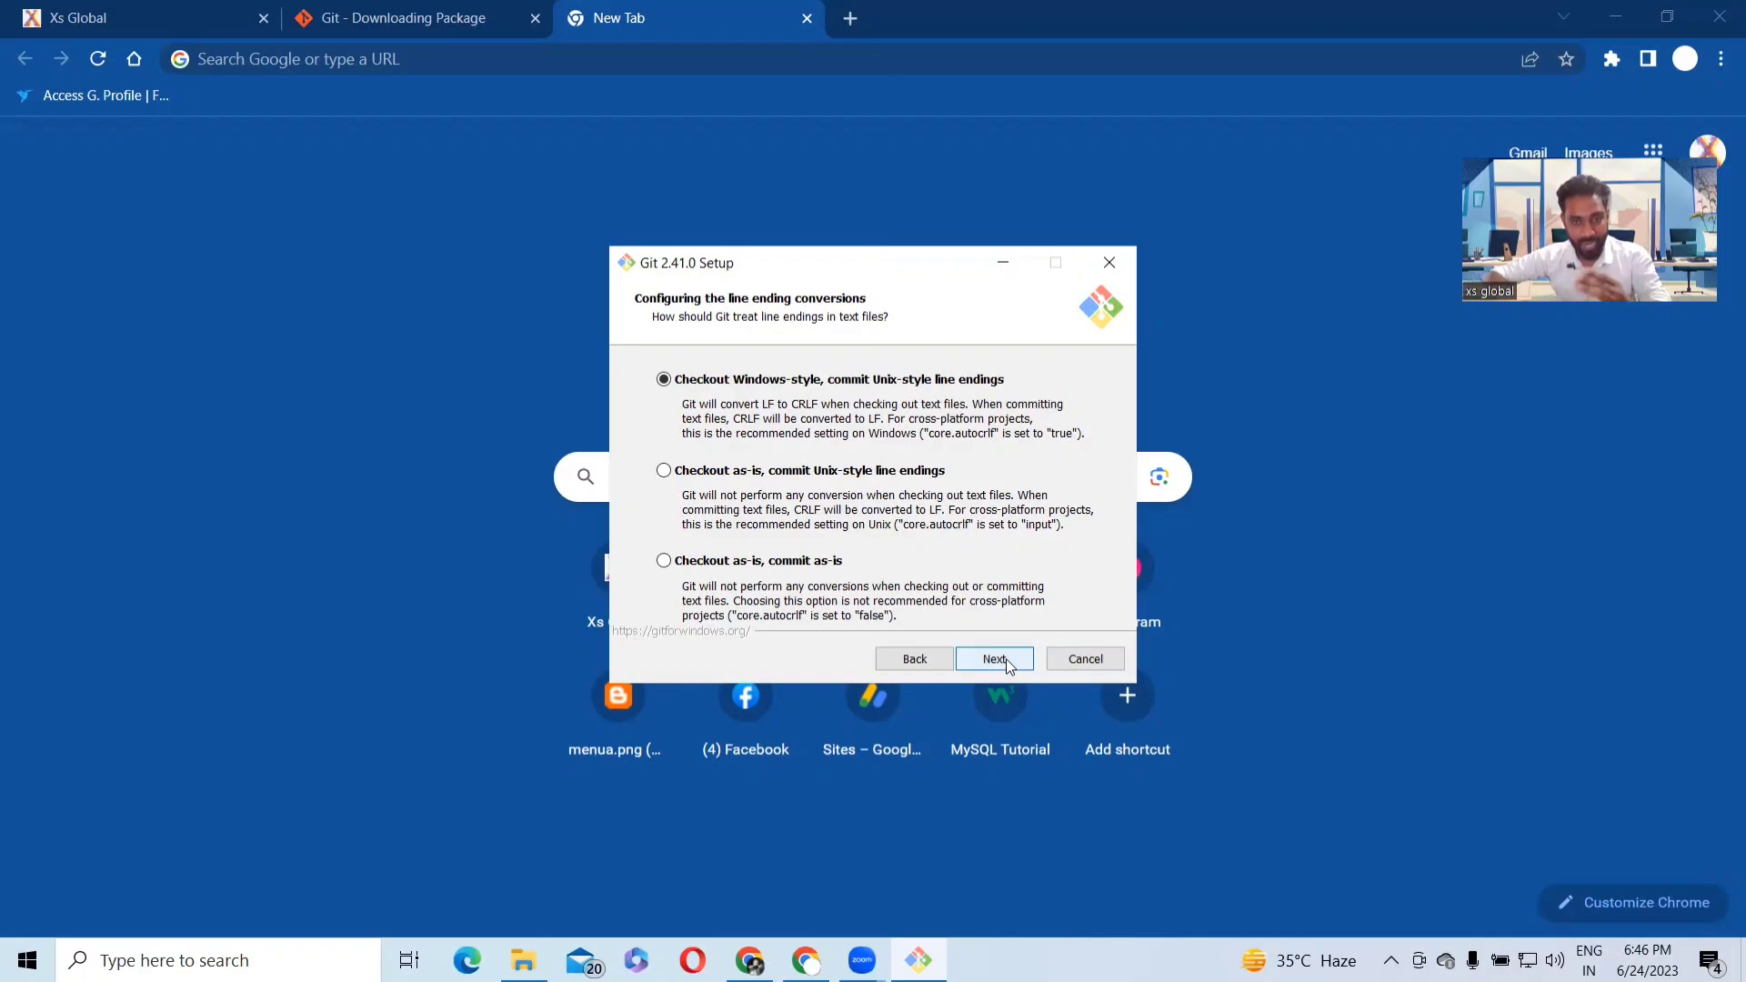
# - Accept Windows-style checkout with Unix-style commit line endings, and MinTTY as the Git Bash terminal emulator
pyautogui.click(996, 659)
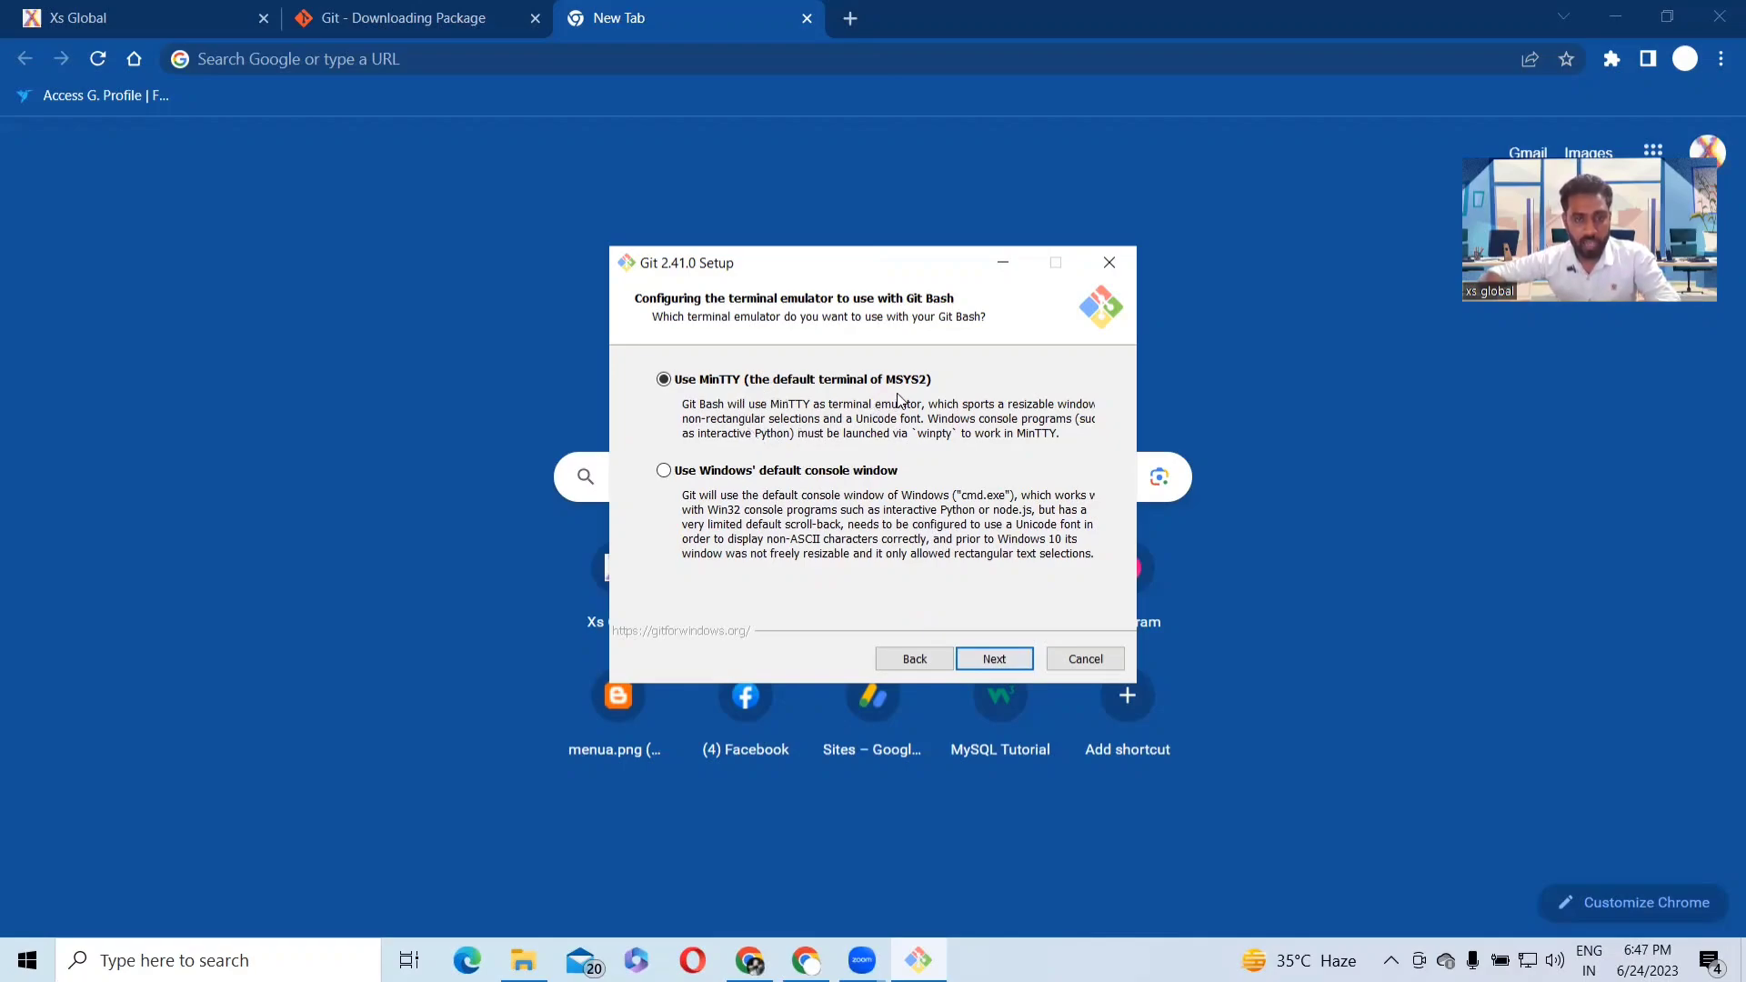
pyautogui.click(995, 660)
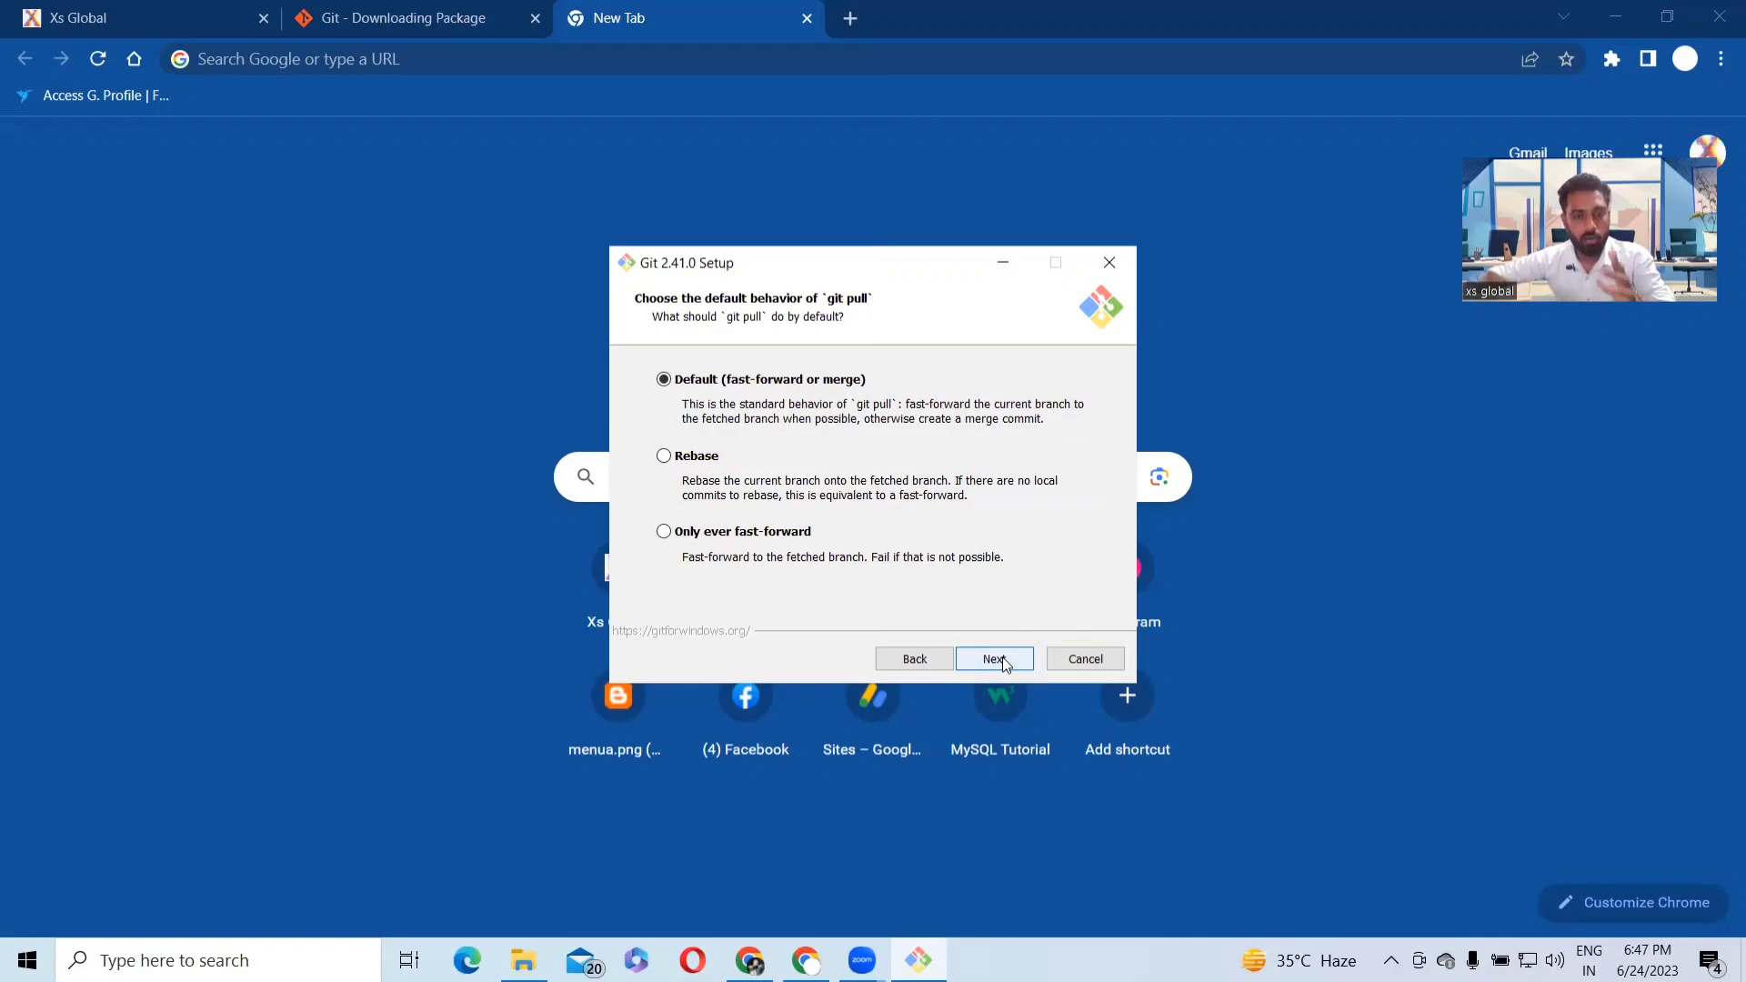
# - Accept the default fast-forward or merge behavior for git pull and Git Credential Manager as the credential helper
pyautogui.click(995, 660)
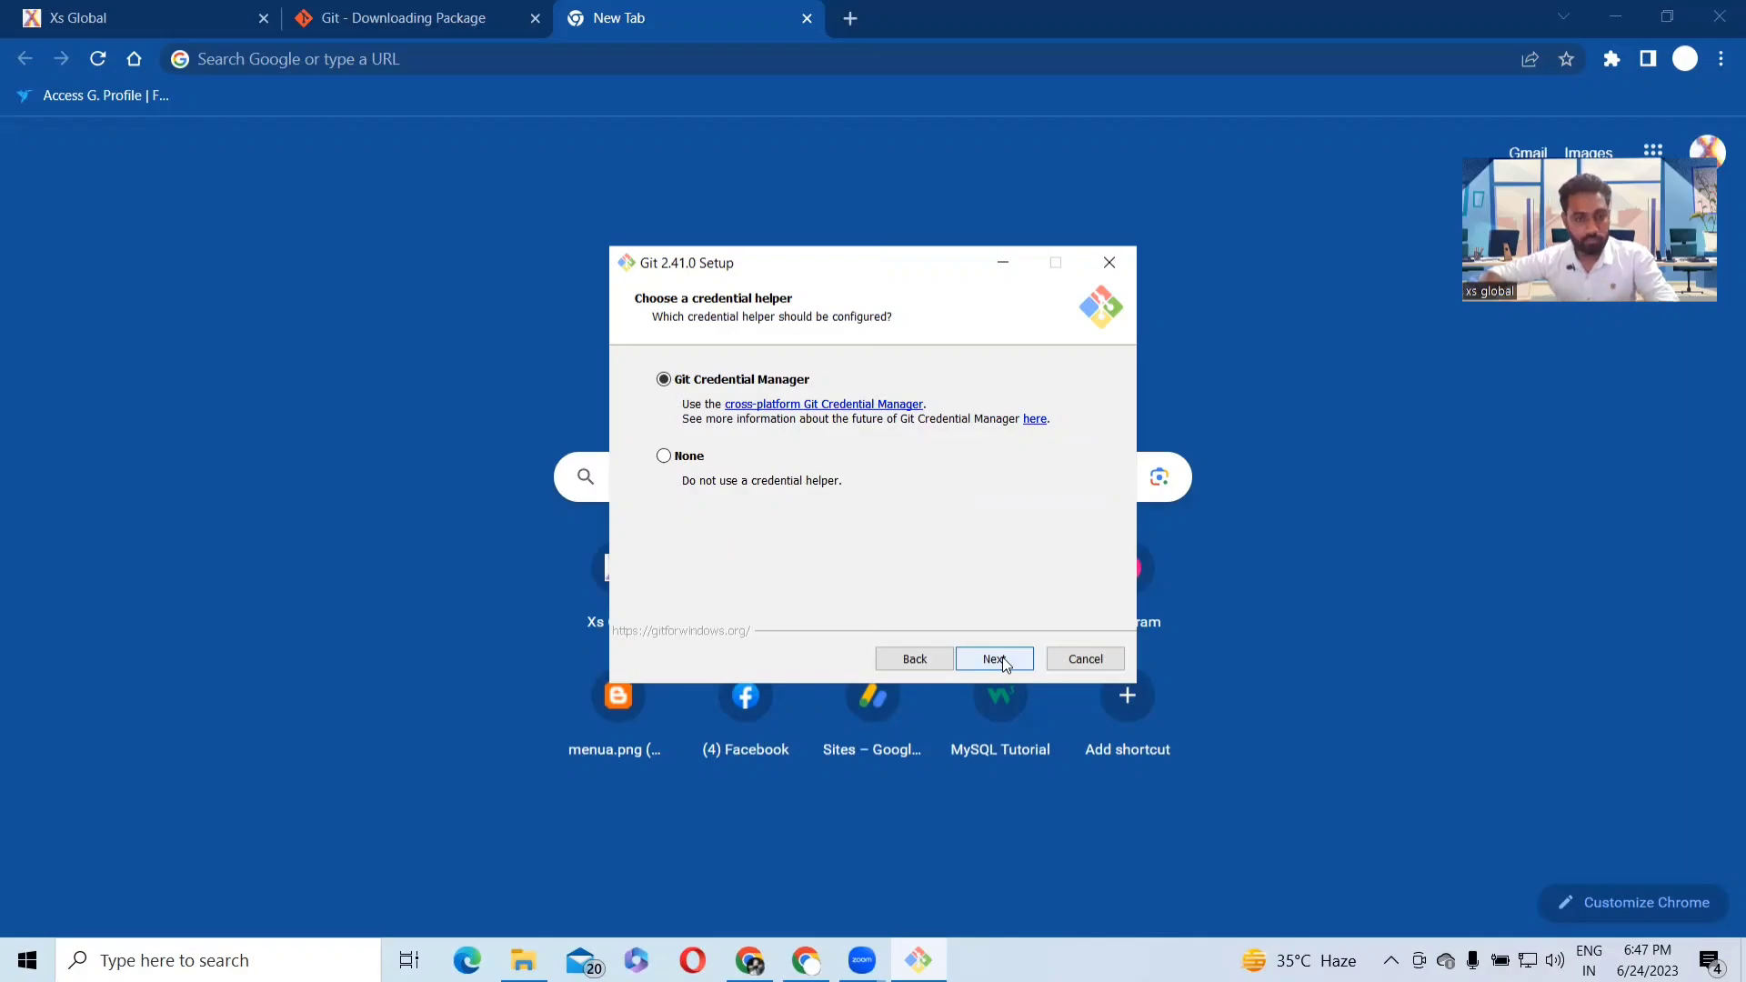
pyautogui.click(1005, 662)
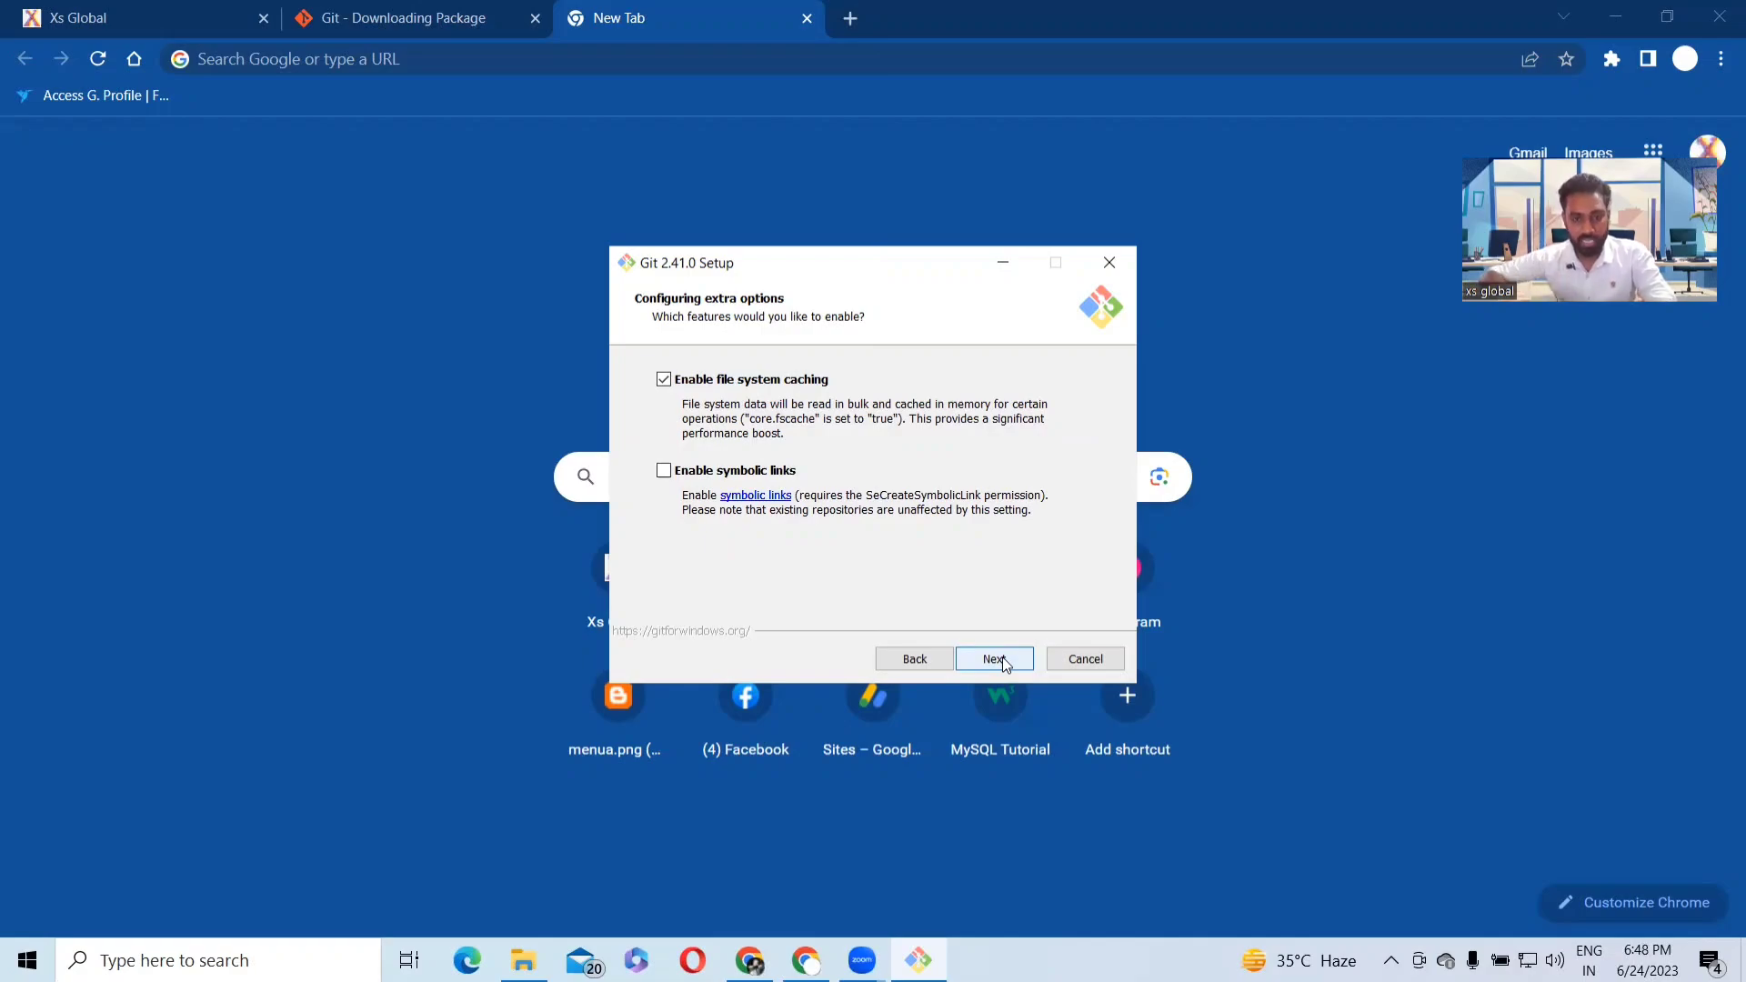
# - Install Git with file system caching and no experimental options, and finish setup with View Release Notes enabled and Launch Git Bash disabled
pyautogui.click(1006, 664)
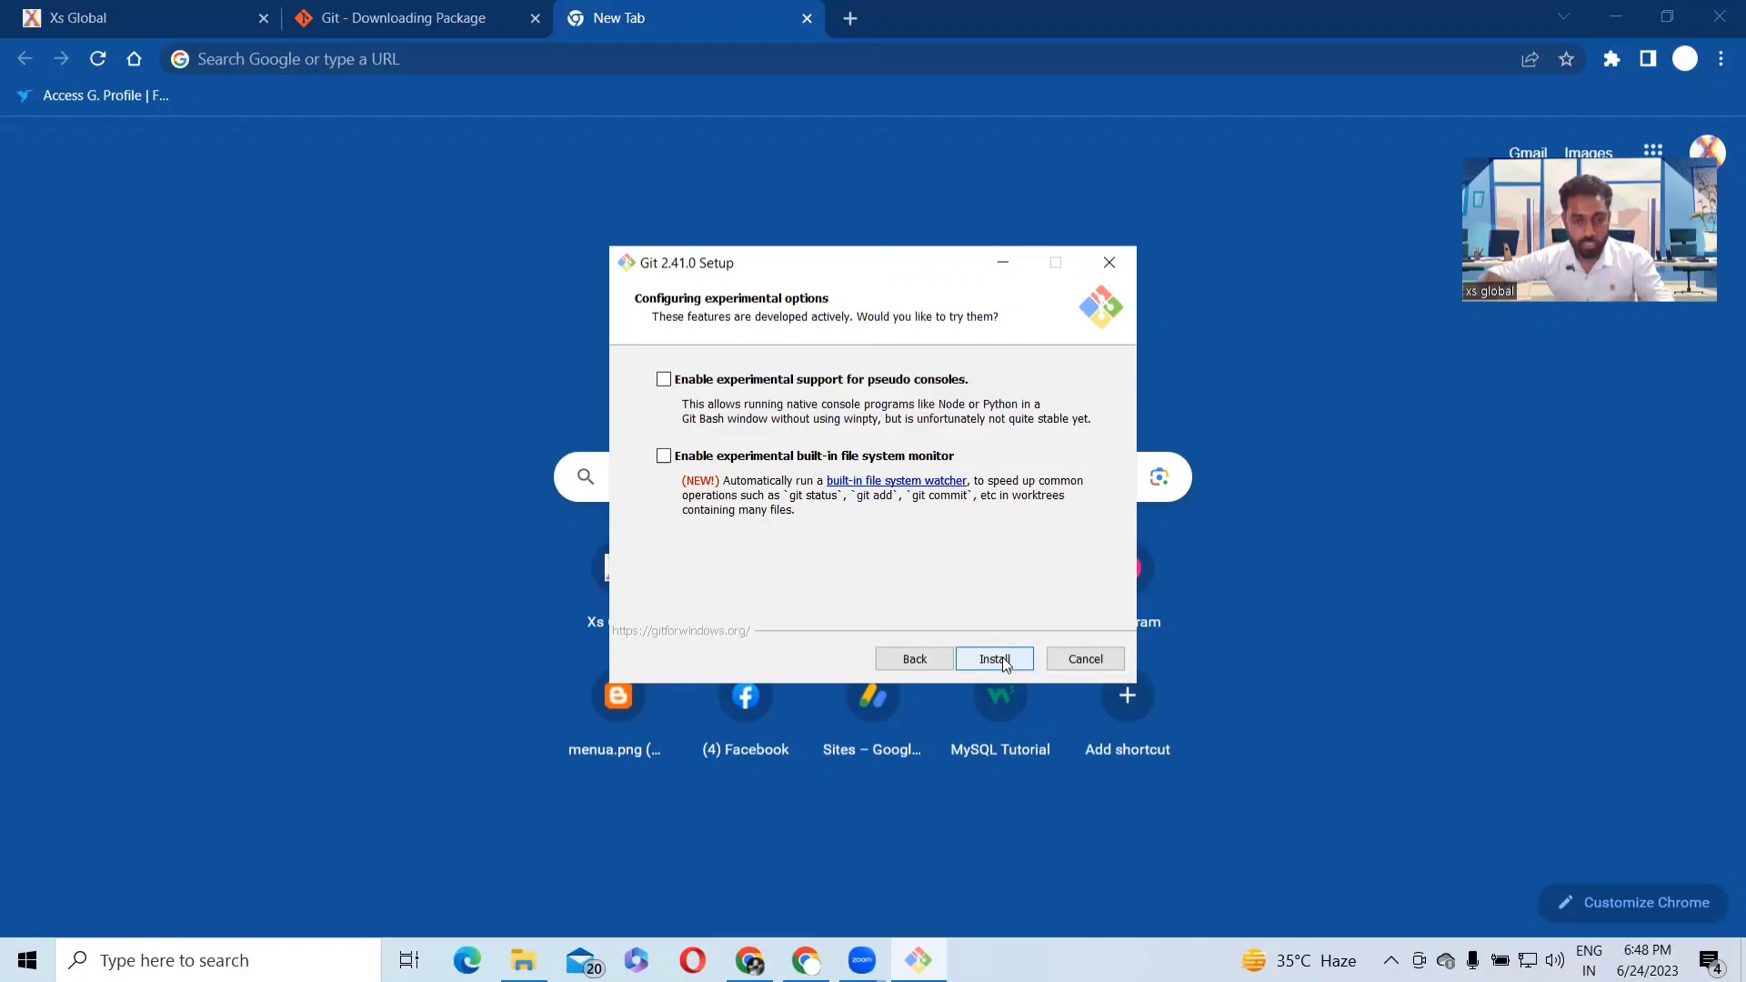
pyautogui.click(995, 658)
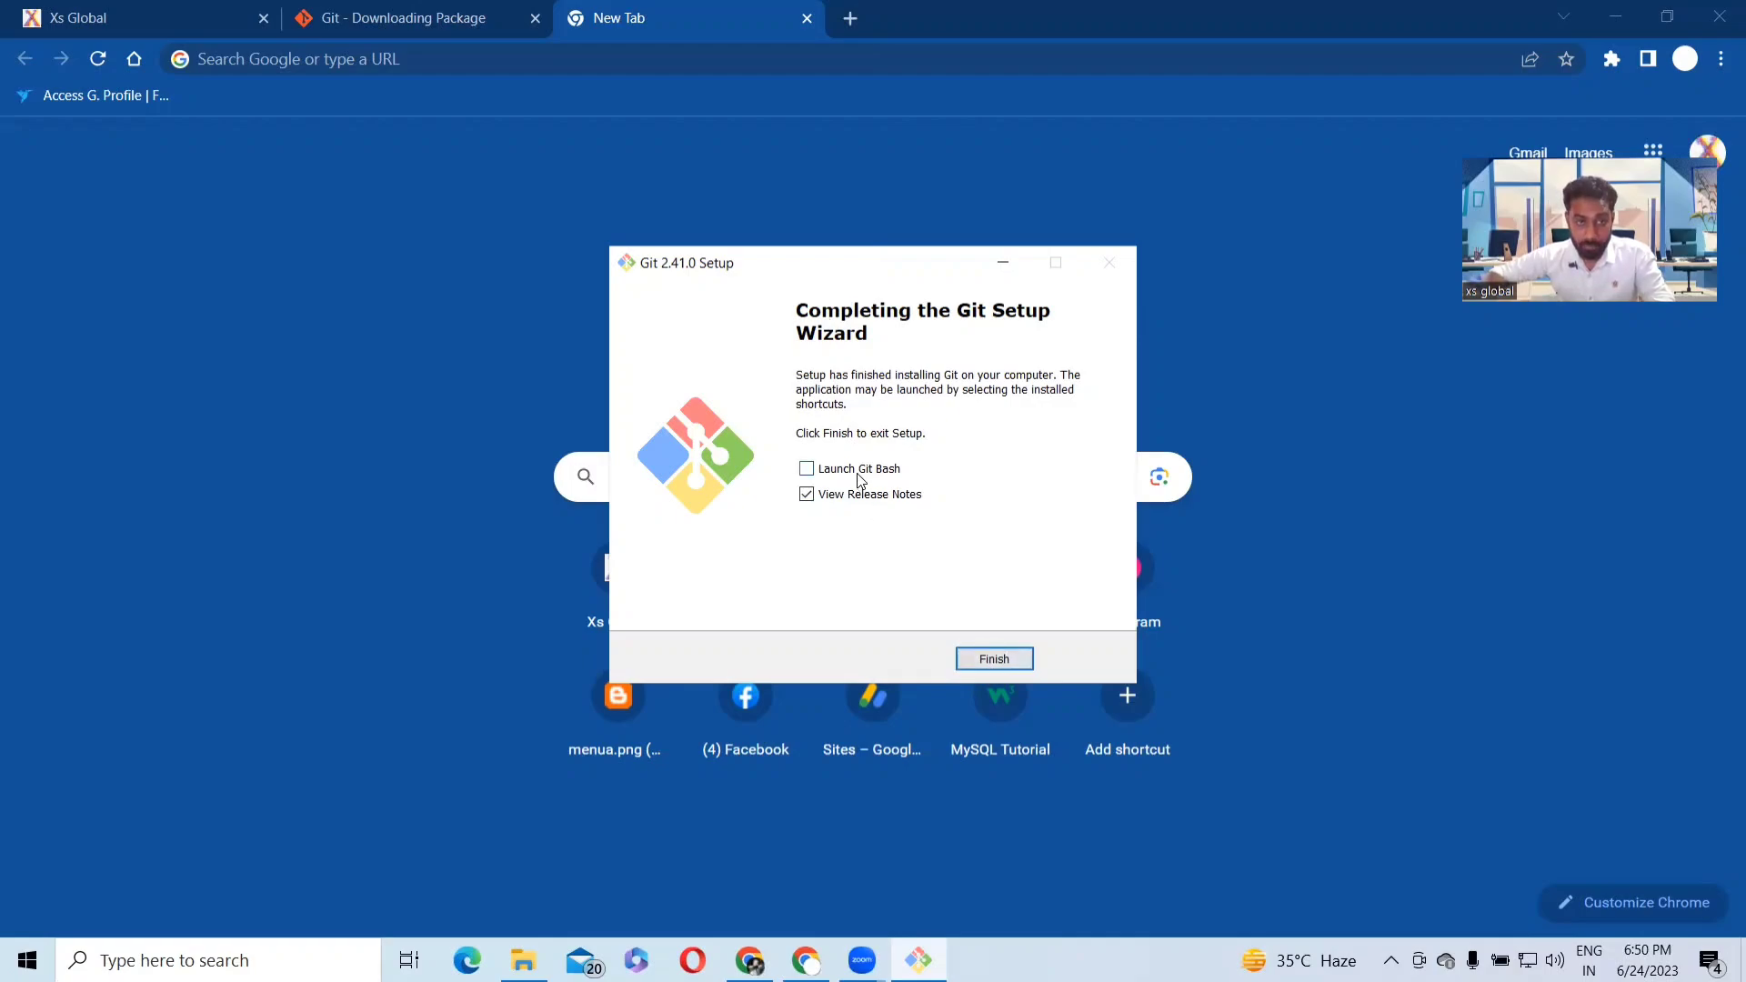
pyautogui.click(805, 496)
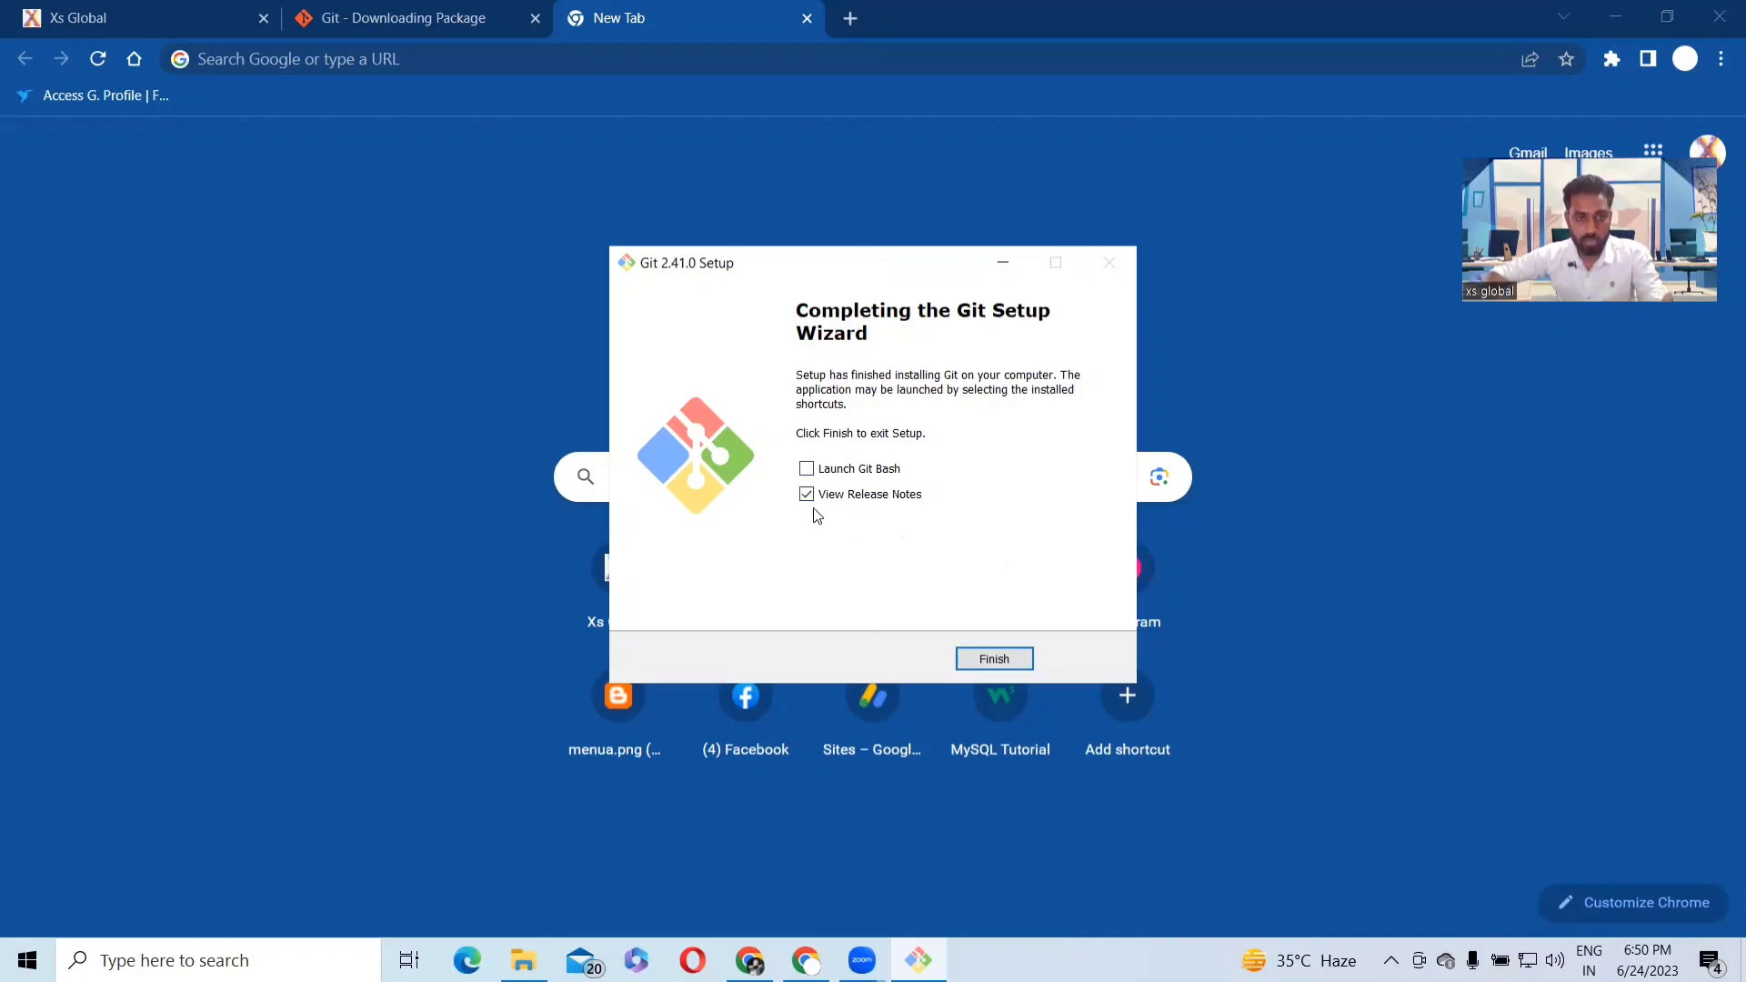
pyautogui.click(994, 659)
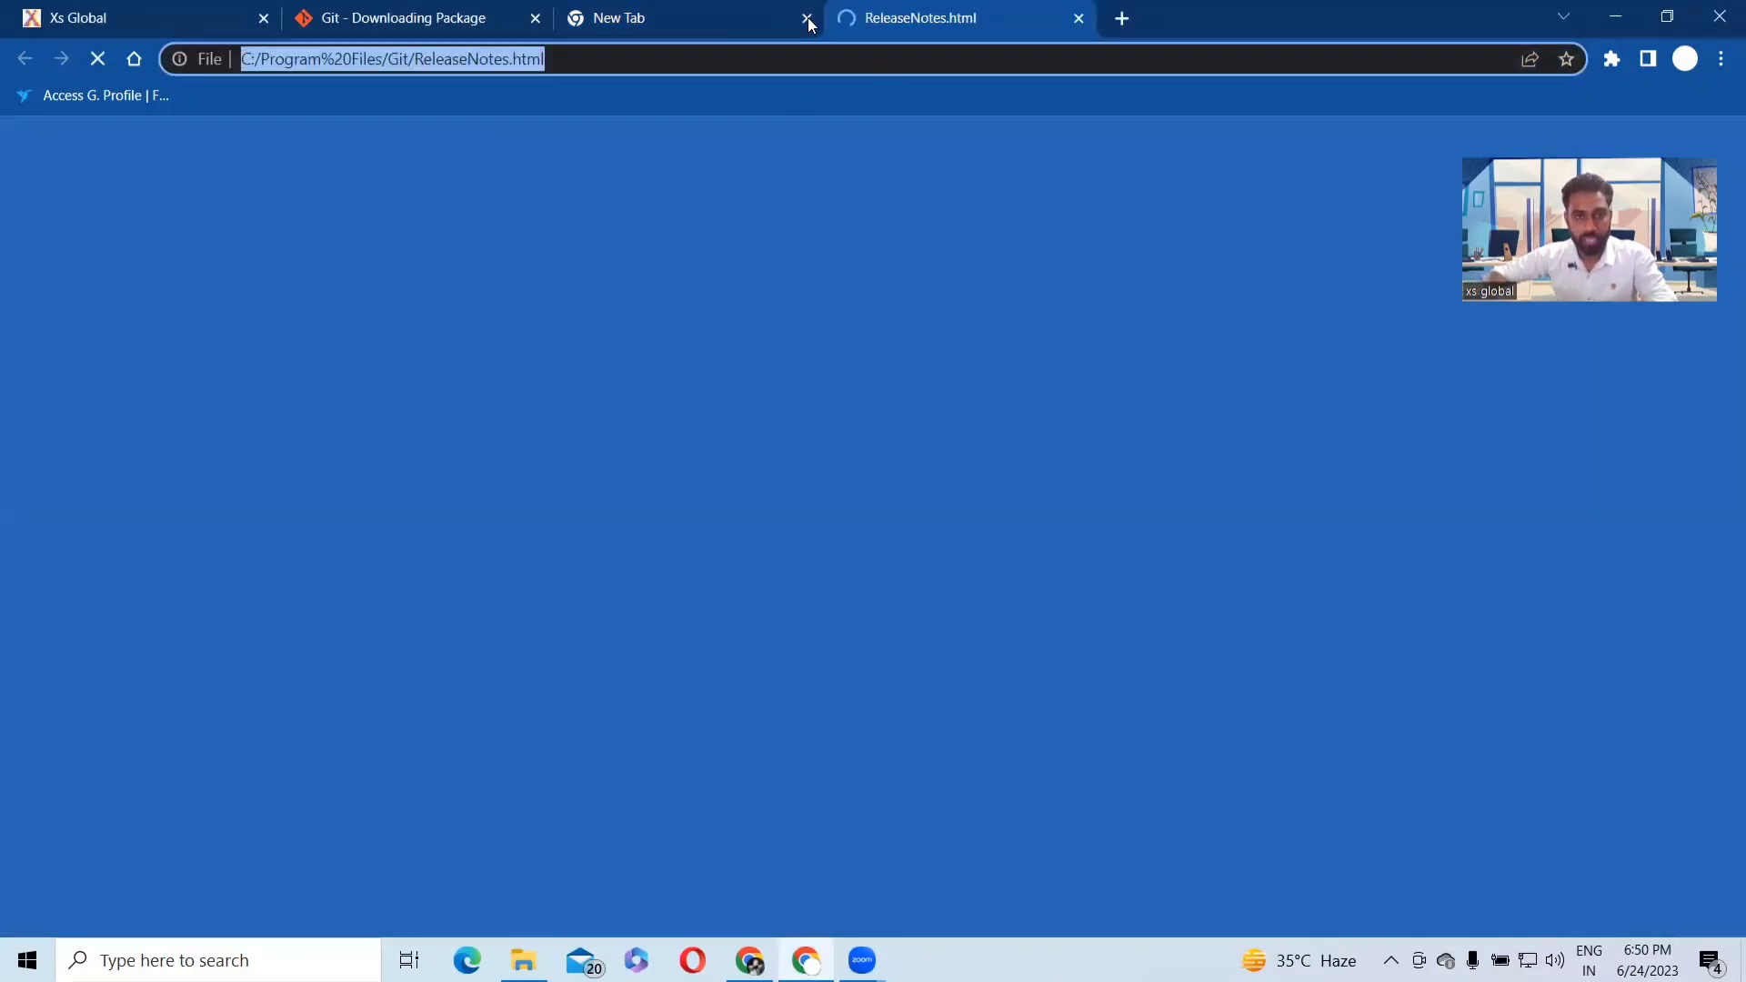
# - Close the empty New Tab and look through the Git for Windows v2.41.0 release notes
pyautogui.click(807, 18)
pyautogui.scroll(-3, 866, 278)
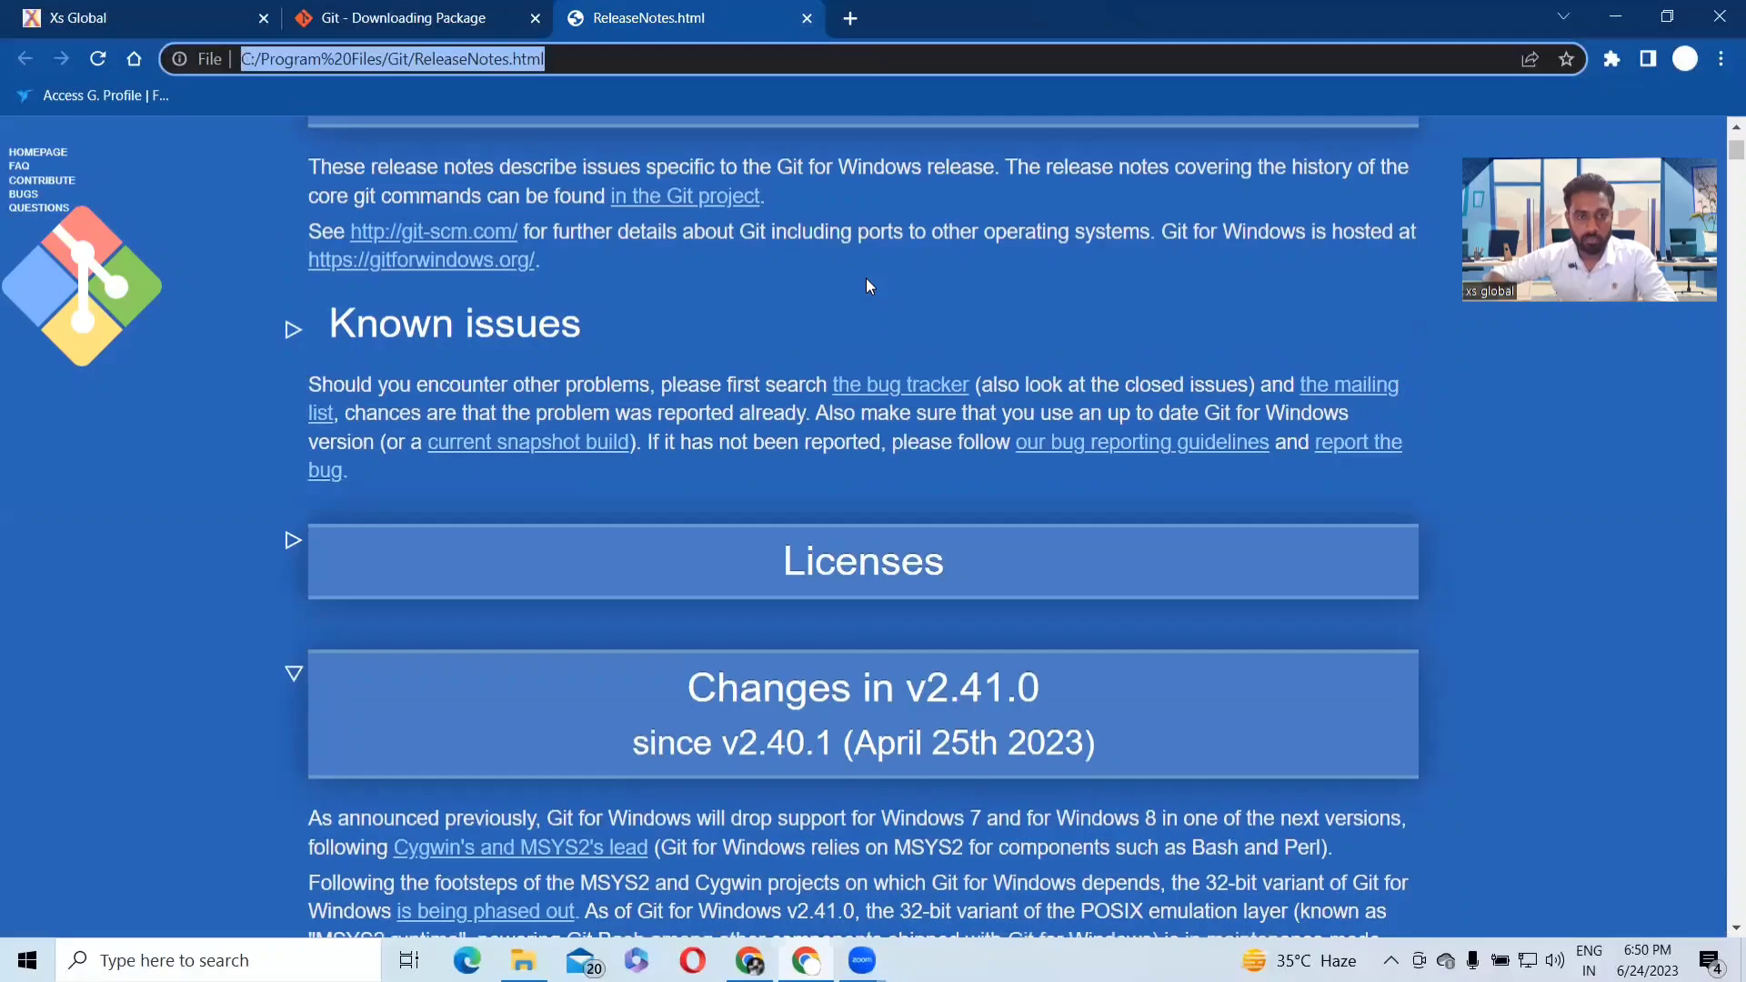
pyautogui.scroll(-1, 873, 272)
pyautogui.scroll(-8, 967, 368)
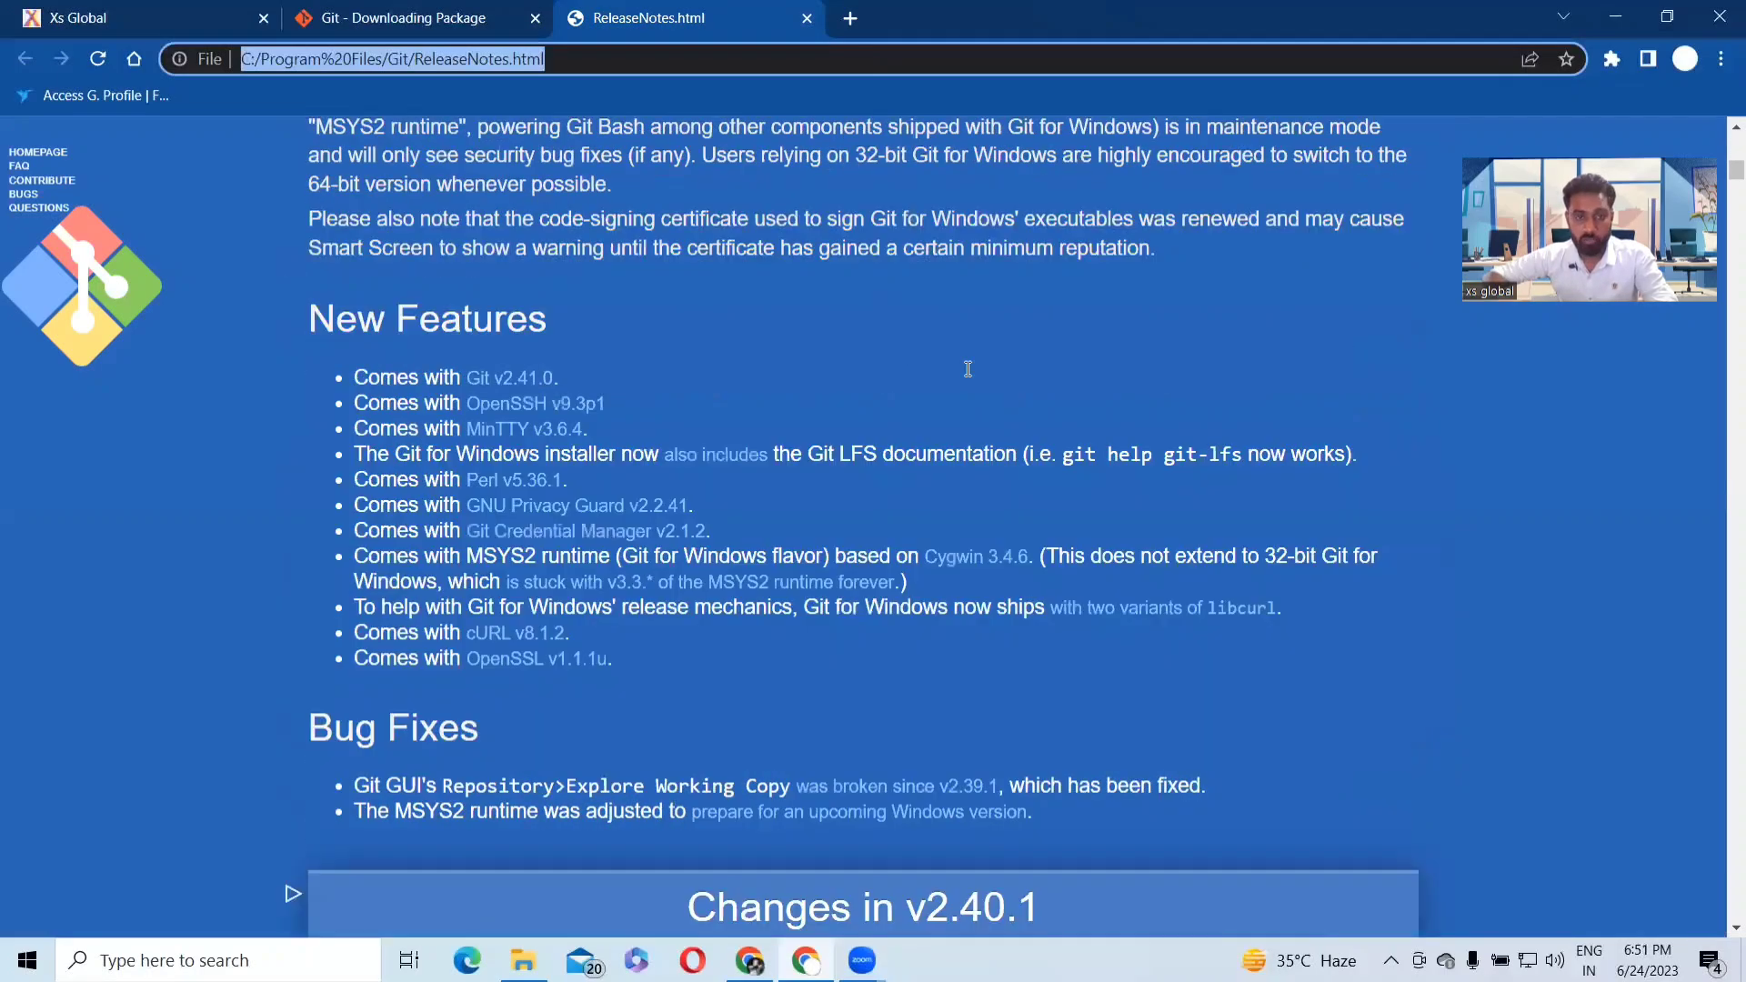
pyautogui.scroll(-10, 967, 368)
pyautogui.scroll(-10, 967, 368)
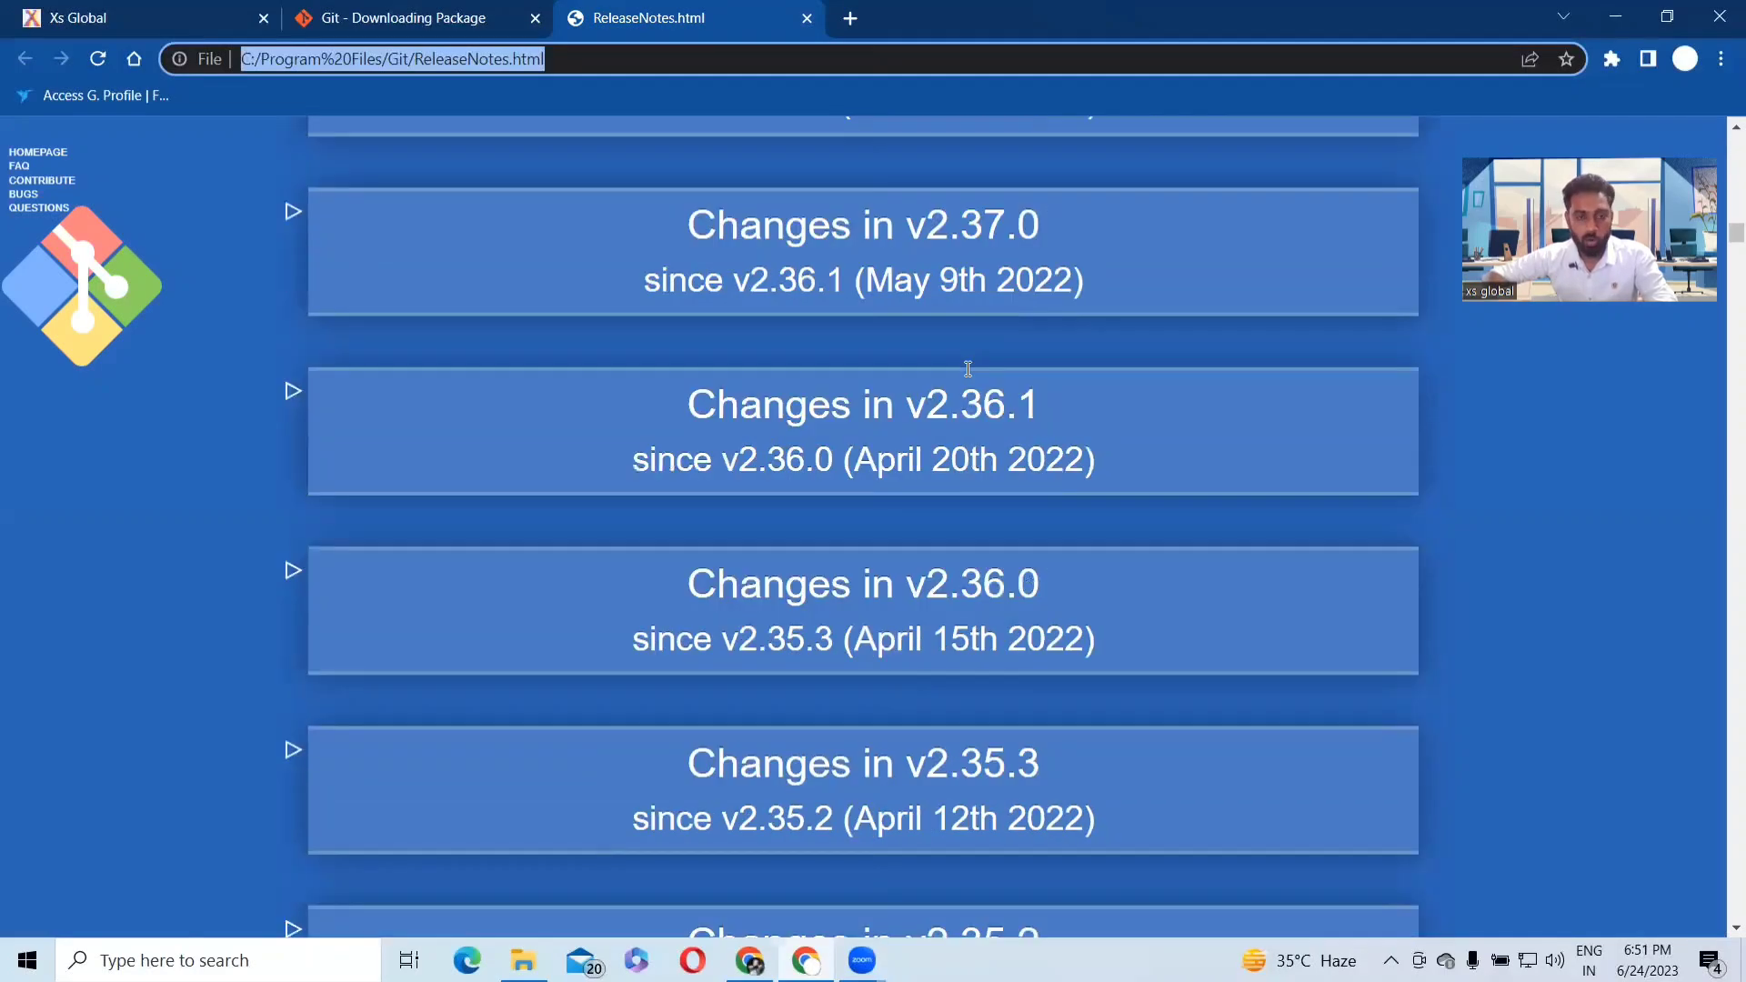
pyautogui.scroll(-4, 968, 368)
pyautogui.scroll(2, 970, 368)
pyautogui.scroll(20, 967, 371)
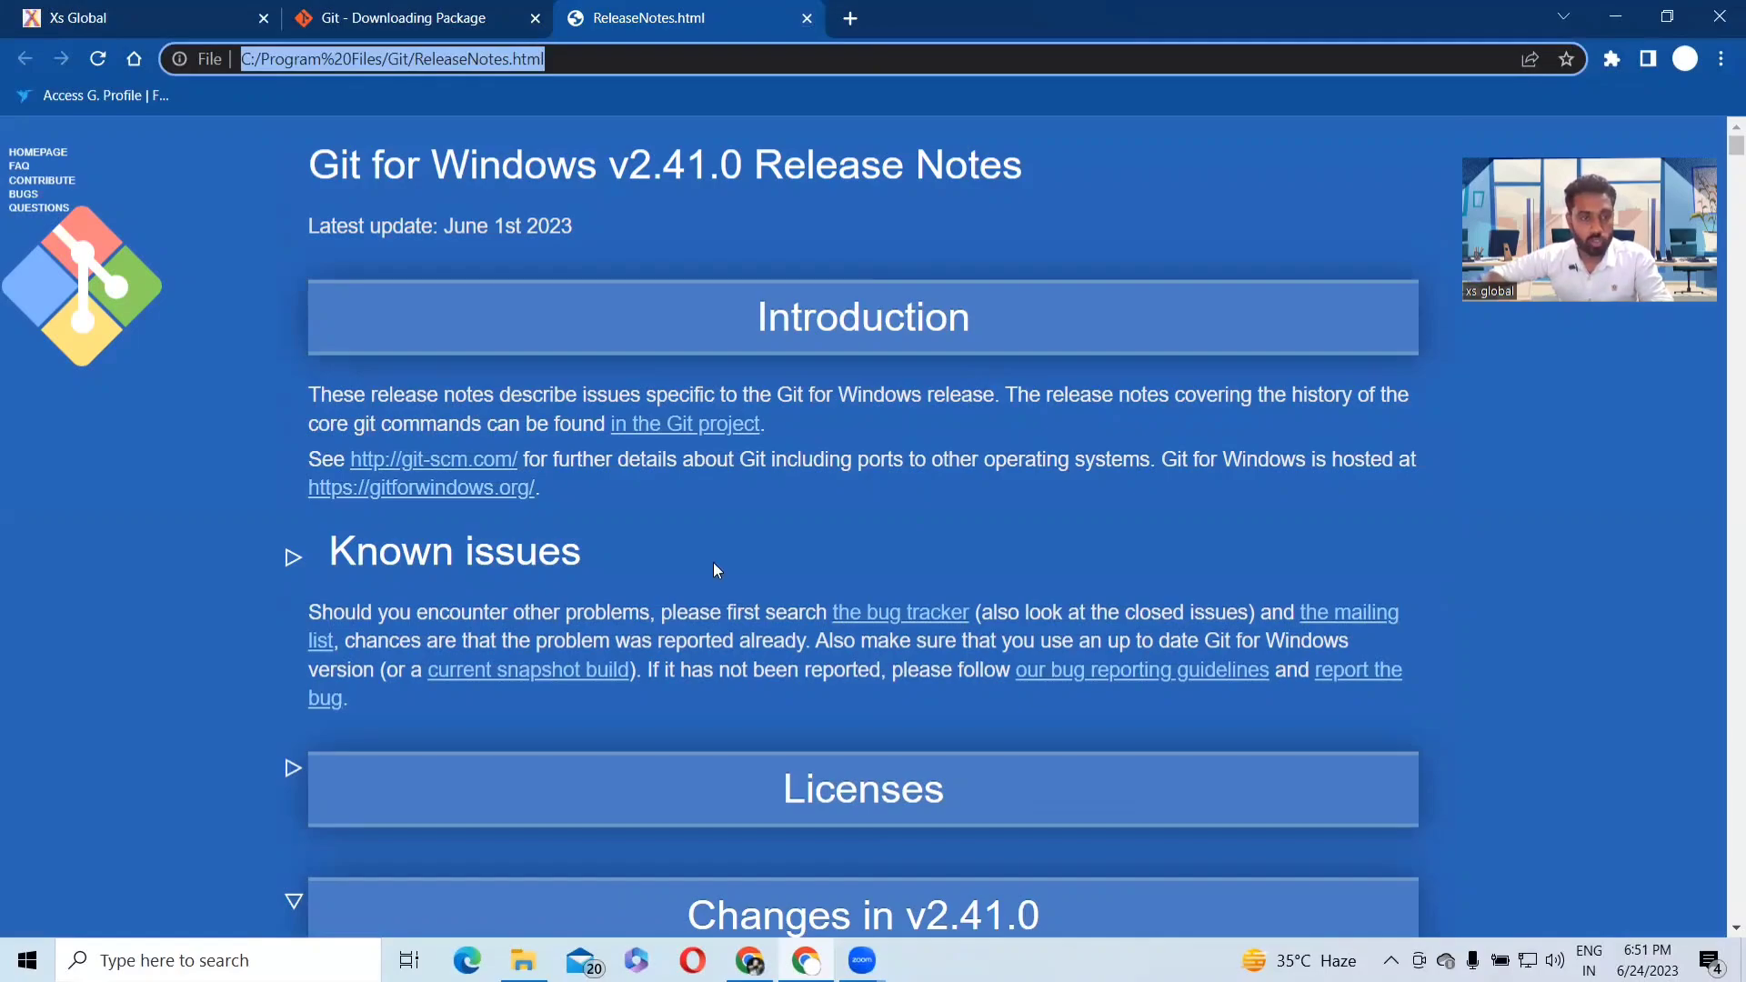
# - Open Command Prompt from a Windows search for cmd and run git to check the installation
pyautogui.press('super')
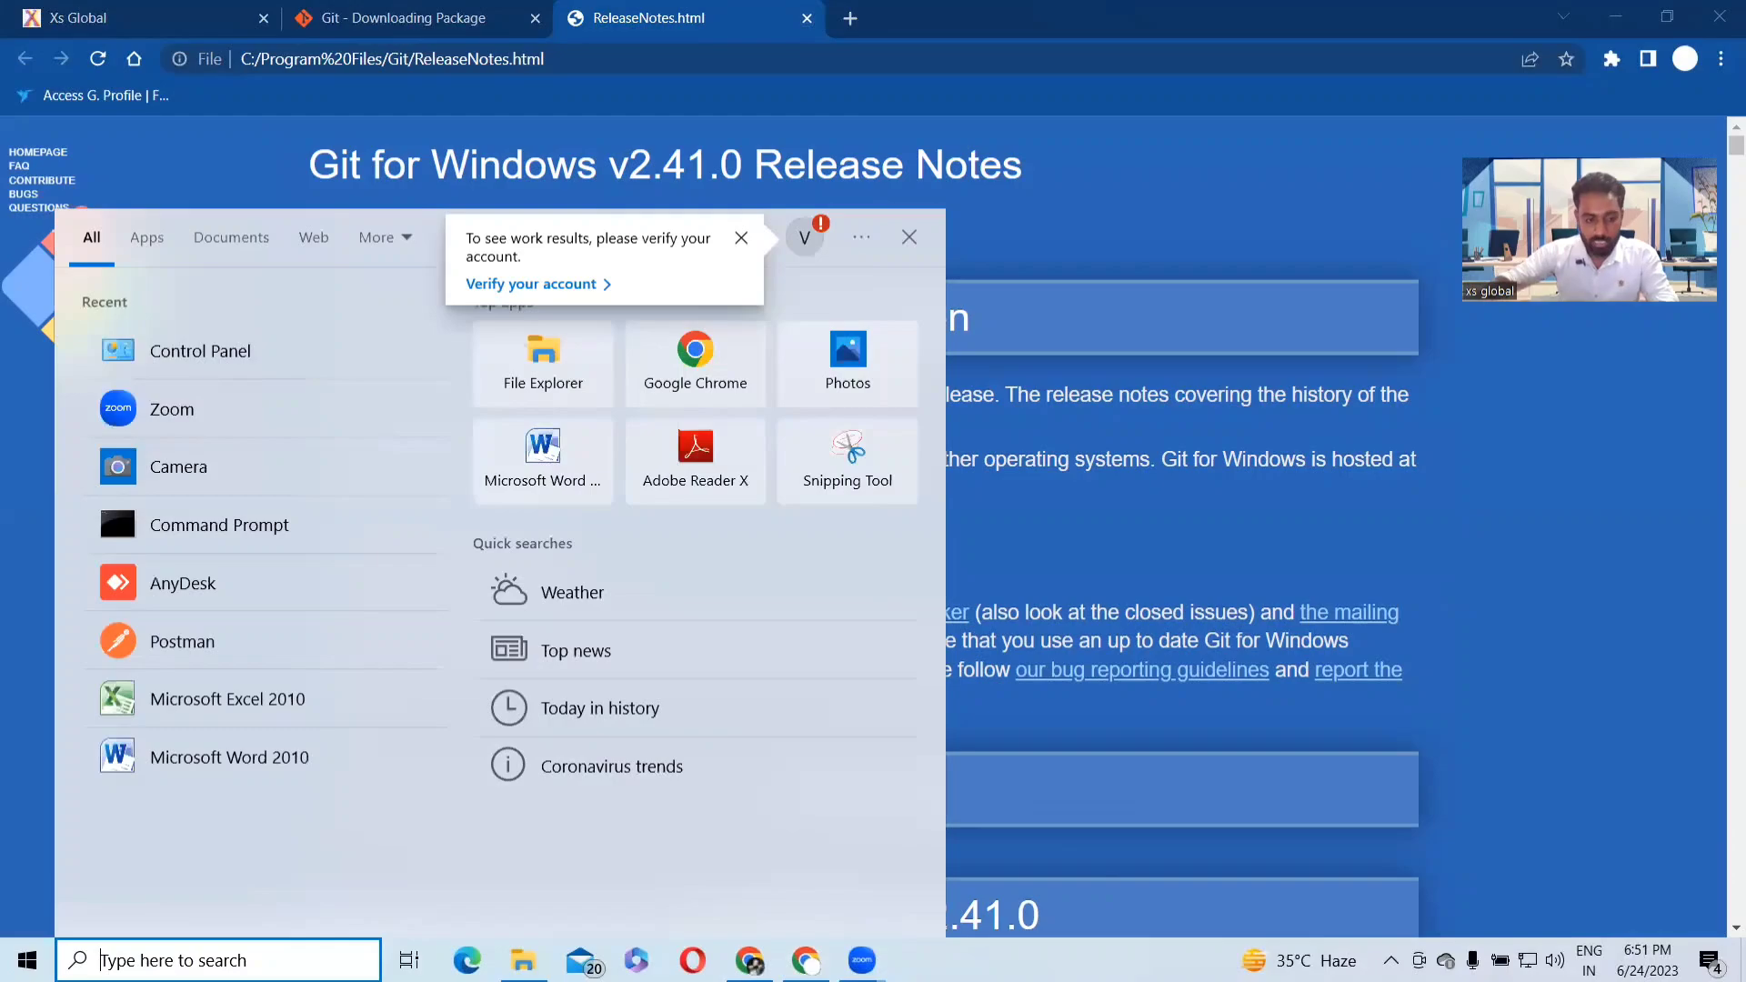
pyautogui.write('cmd')
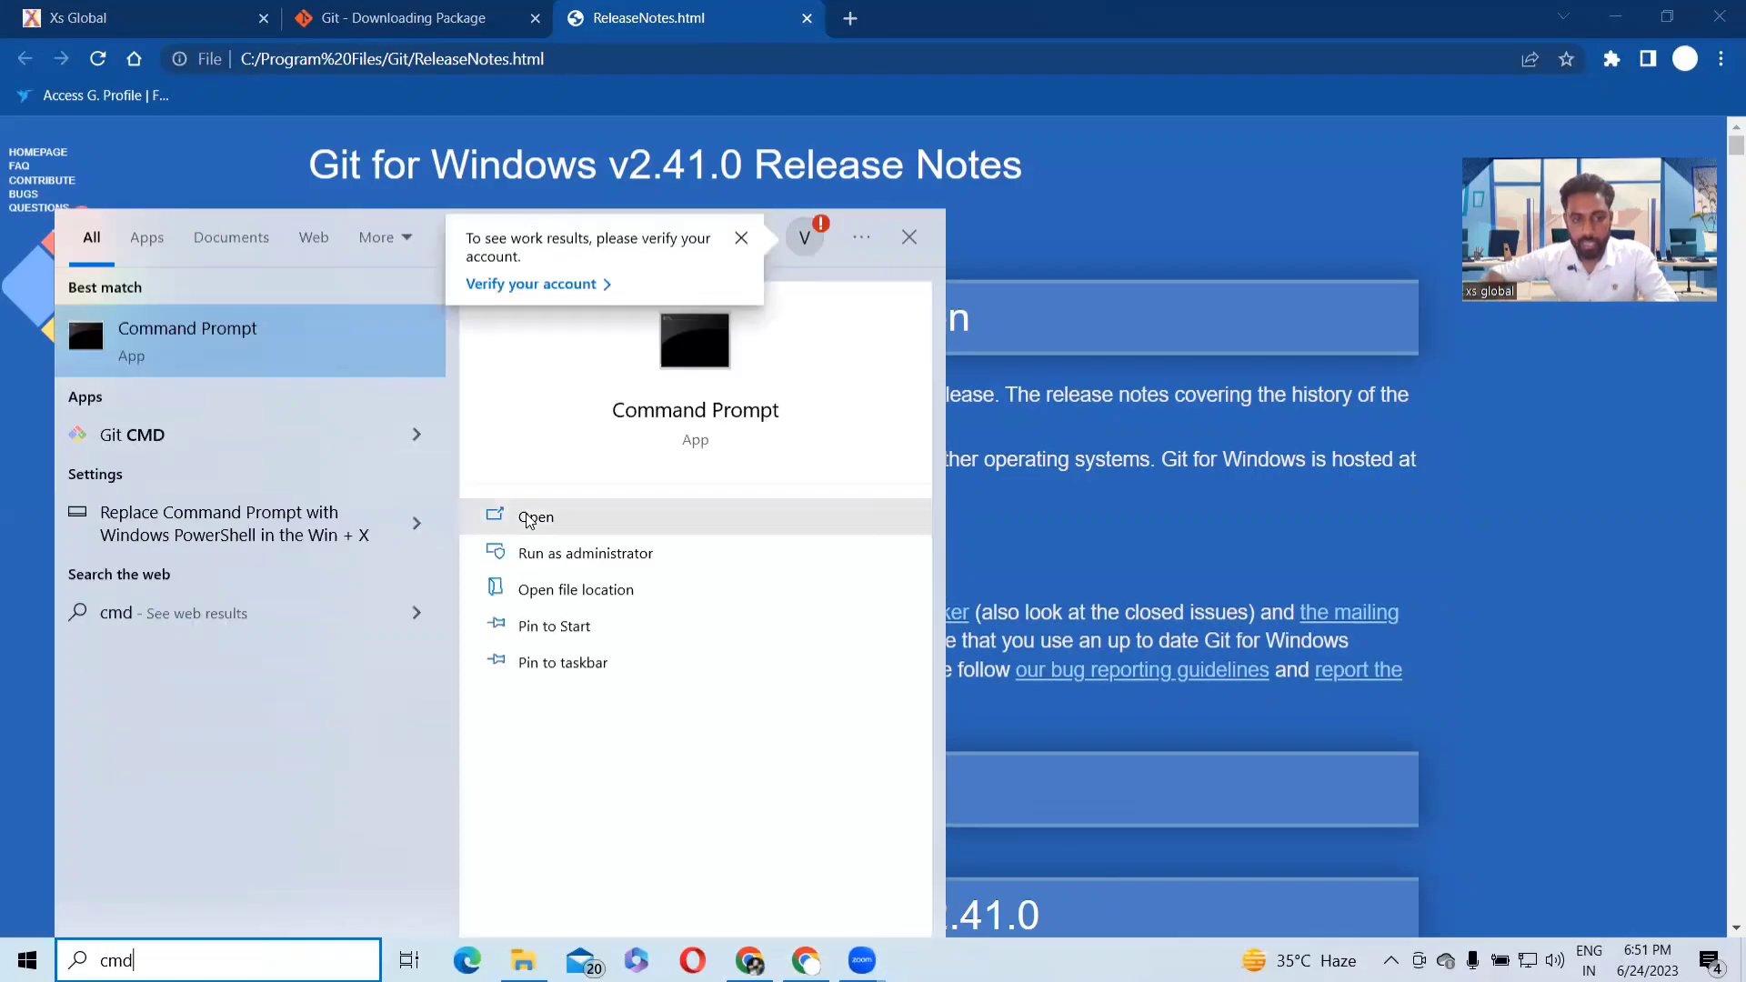
pyautogui.click(527, 516)
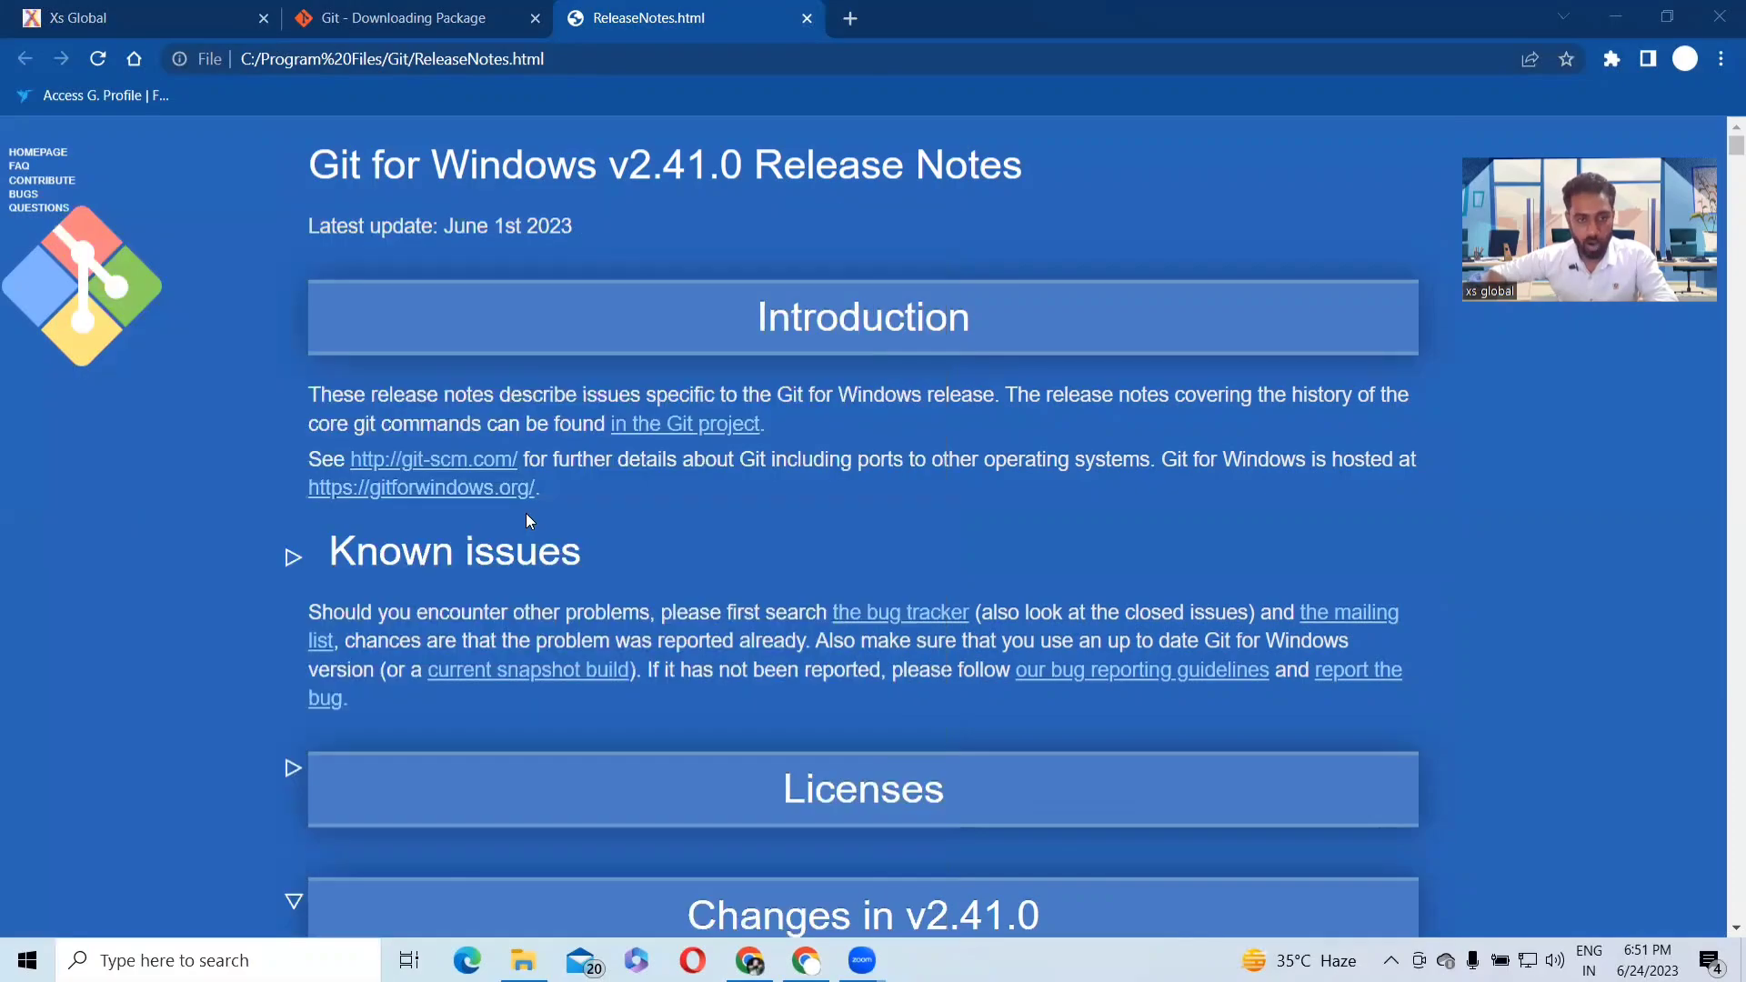
pyautogui.moveTo(549, 50); pyautogui.dragTo(853, 173)
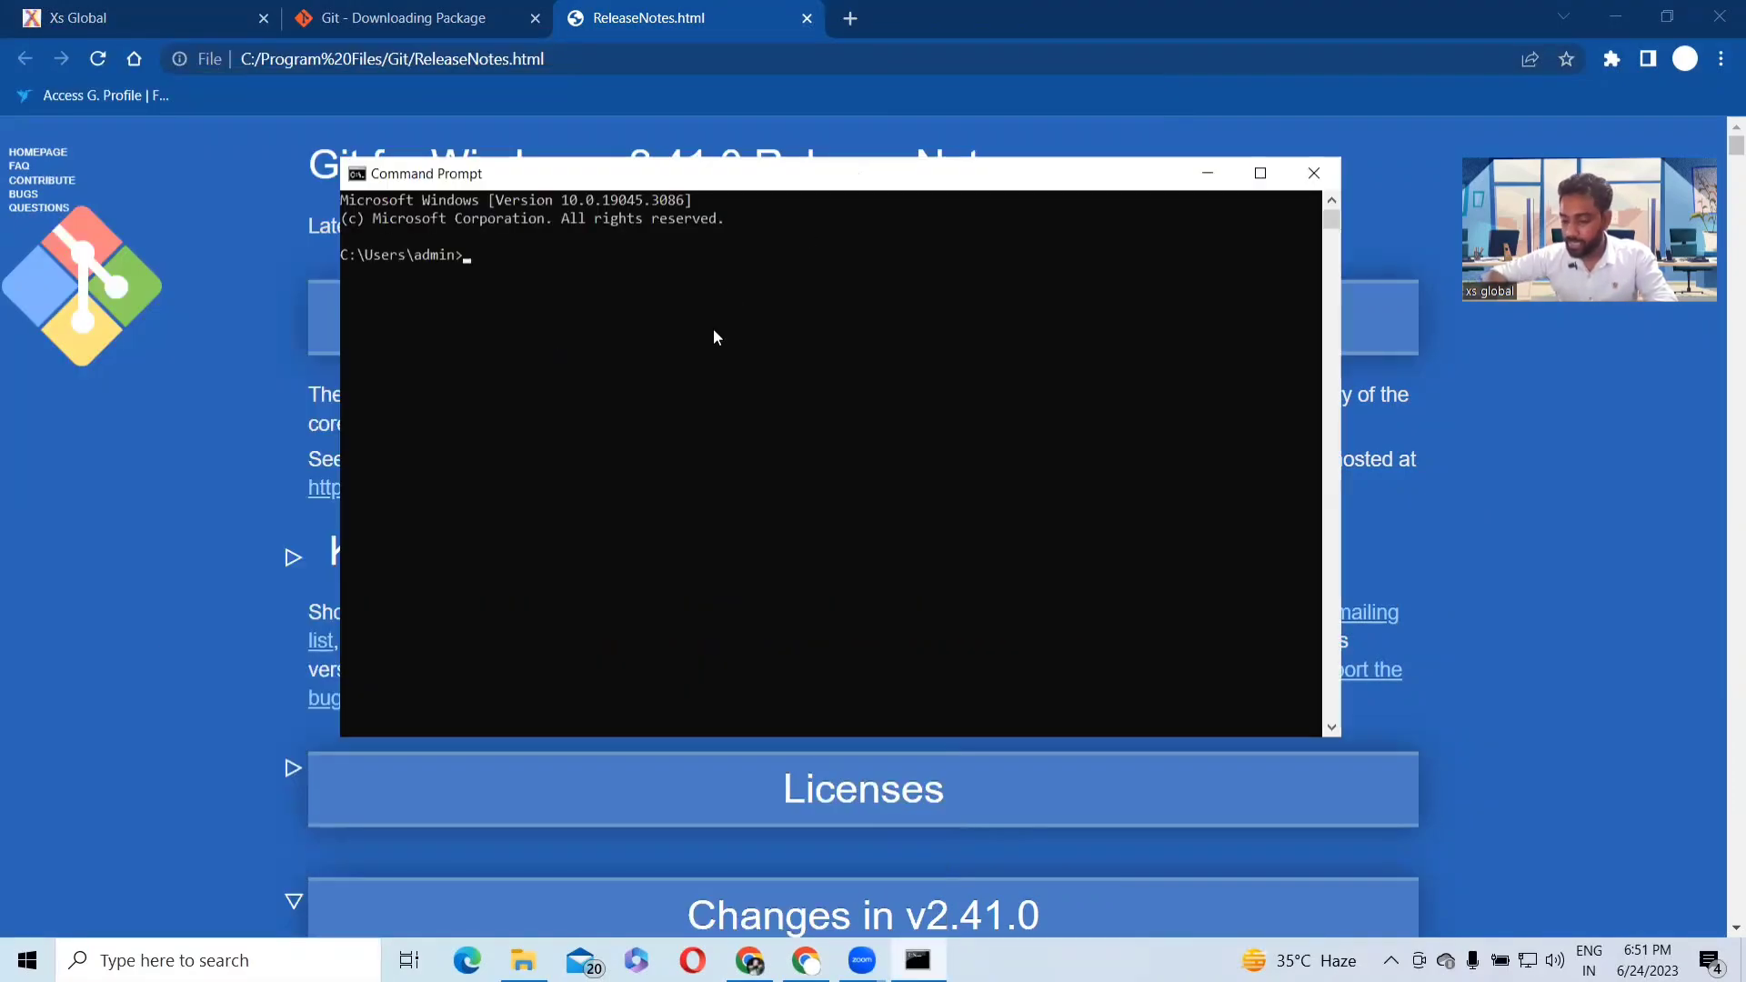
pyautogui.write('g')
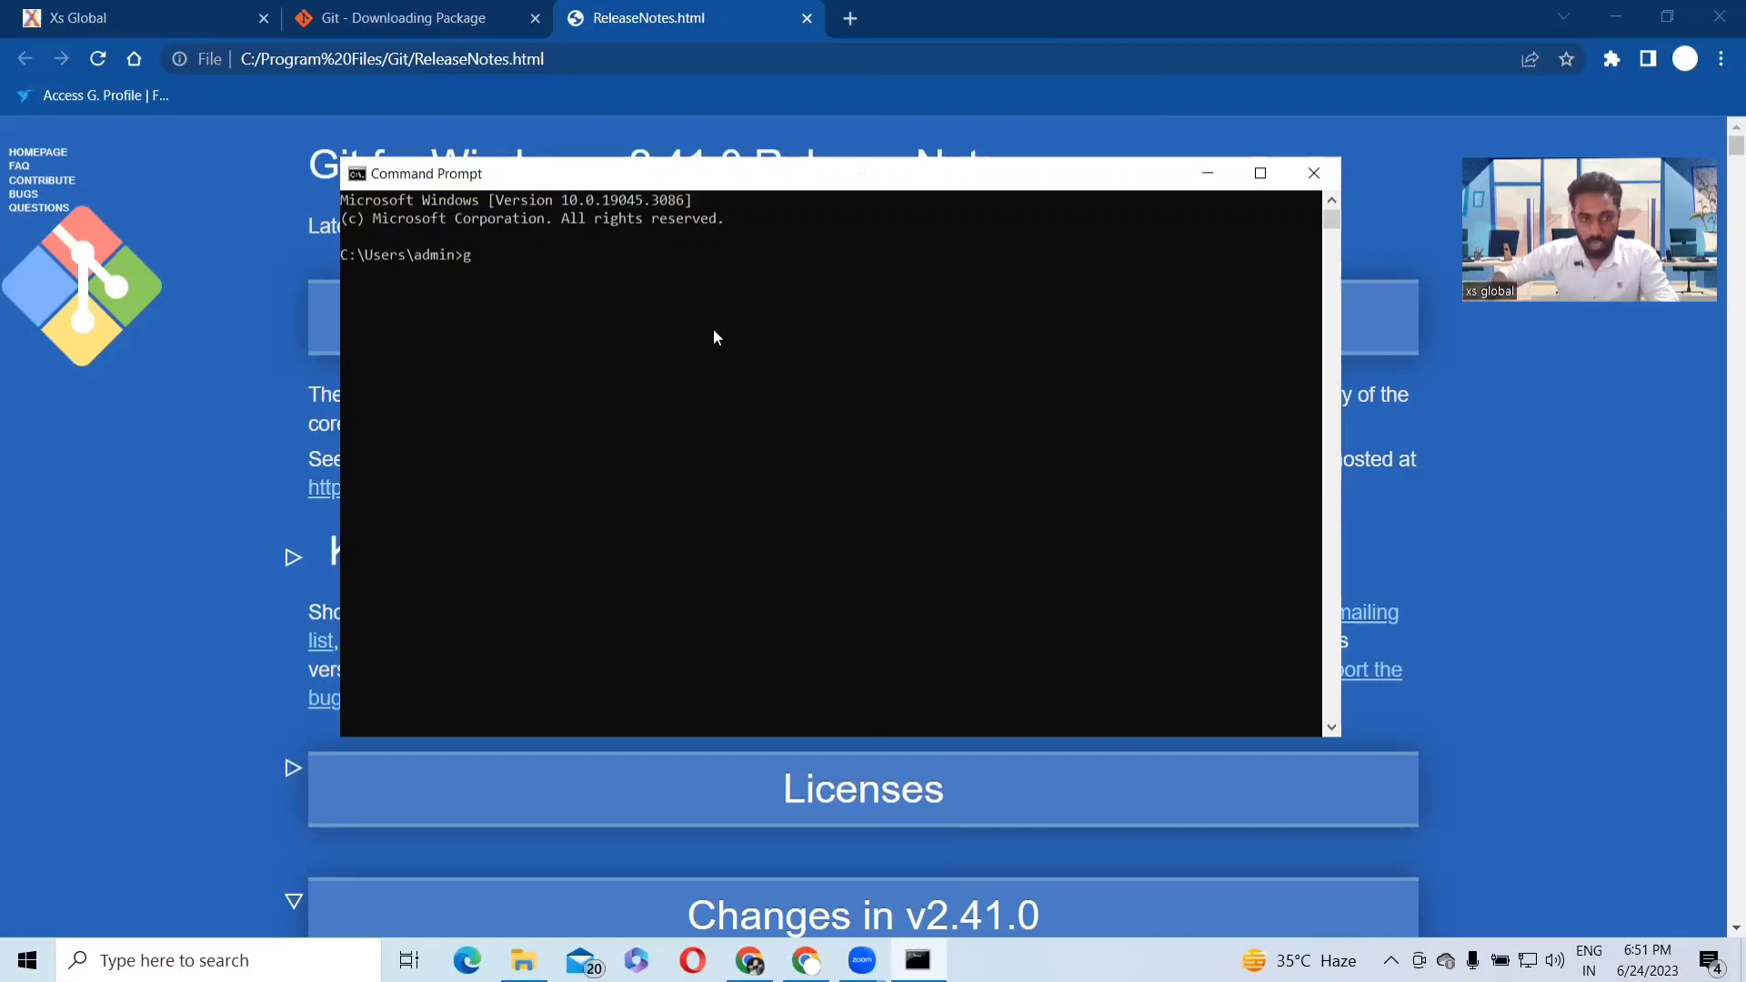
pyautogui.write('it')
pyautogui.press('Return')
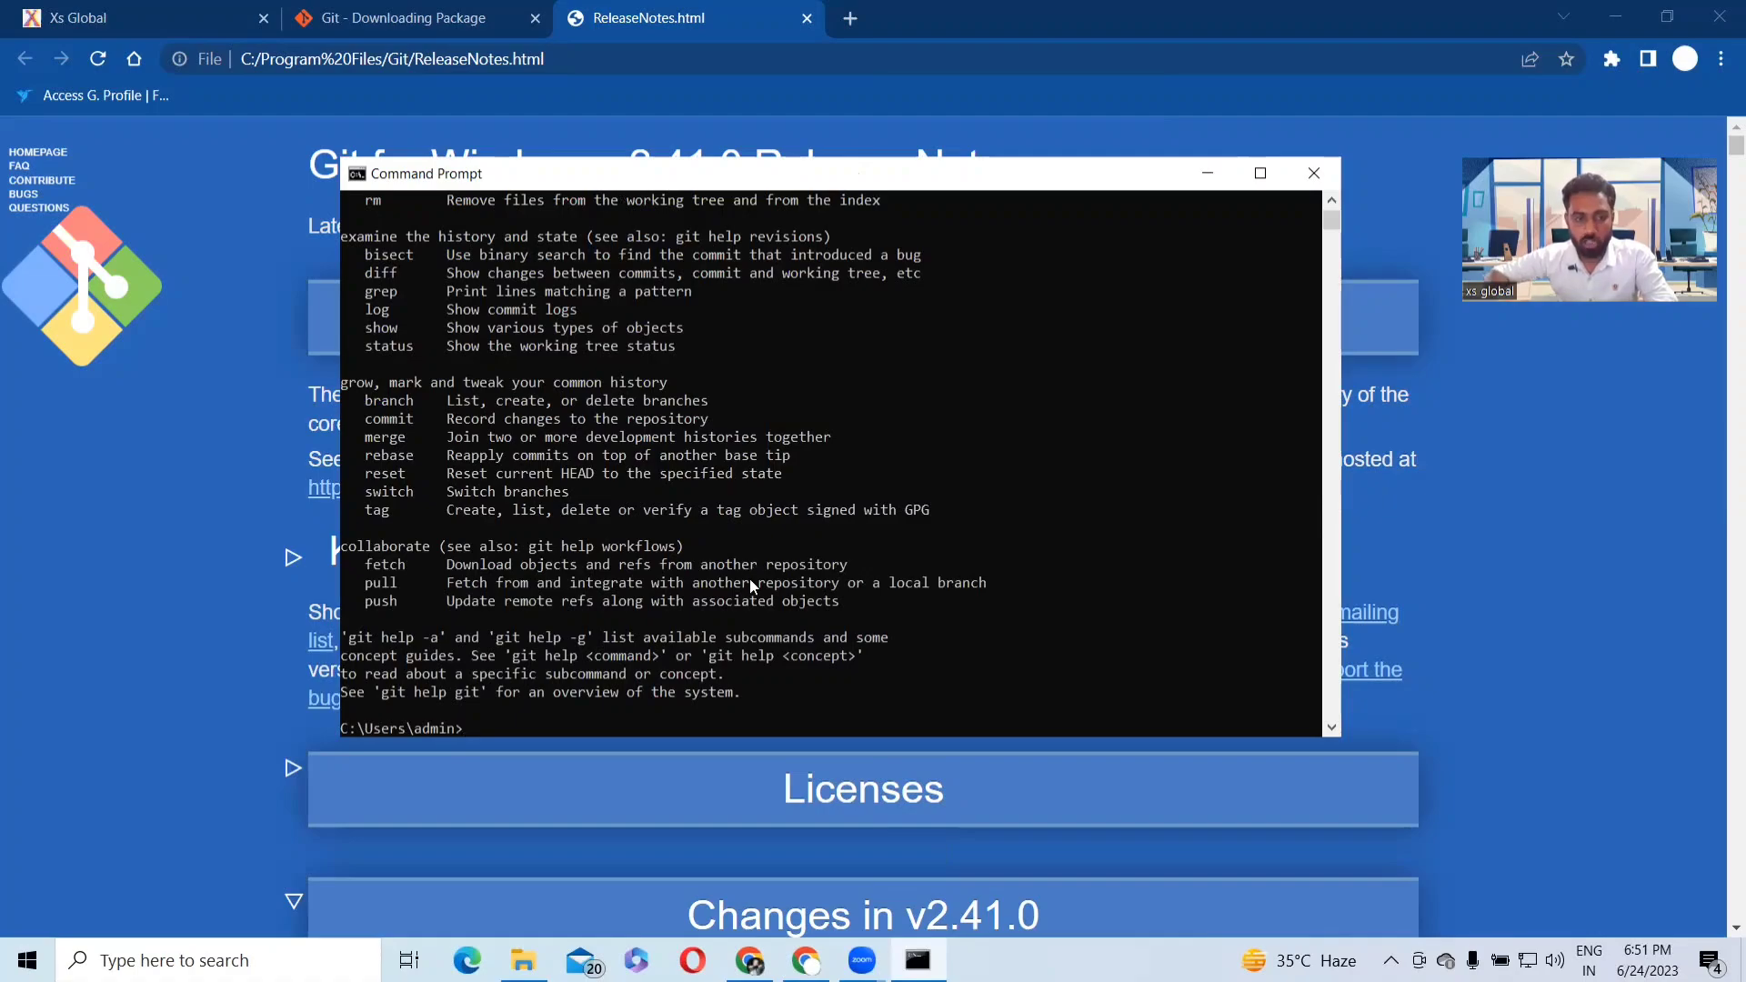
# - Read through the git usage and common commands output, and close the Command Prompt
pyautogui.scroll(5, 750, 582)
pyautogui.scroll(2, 751, 582)
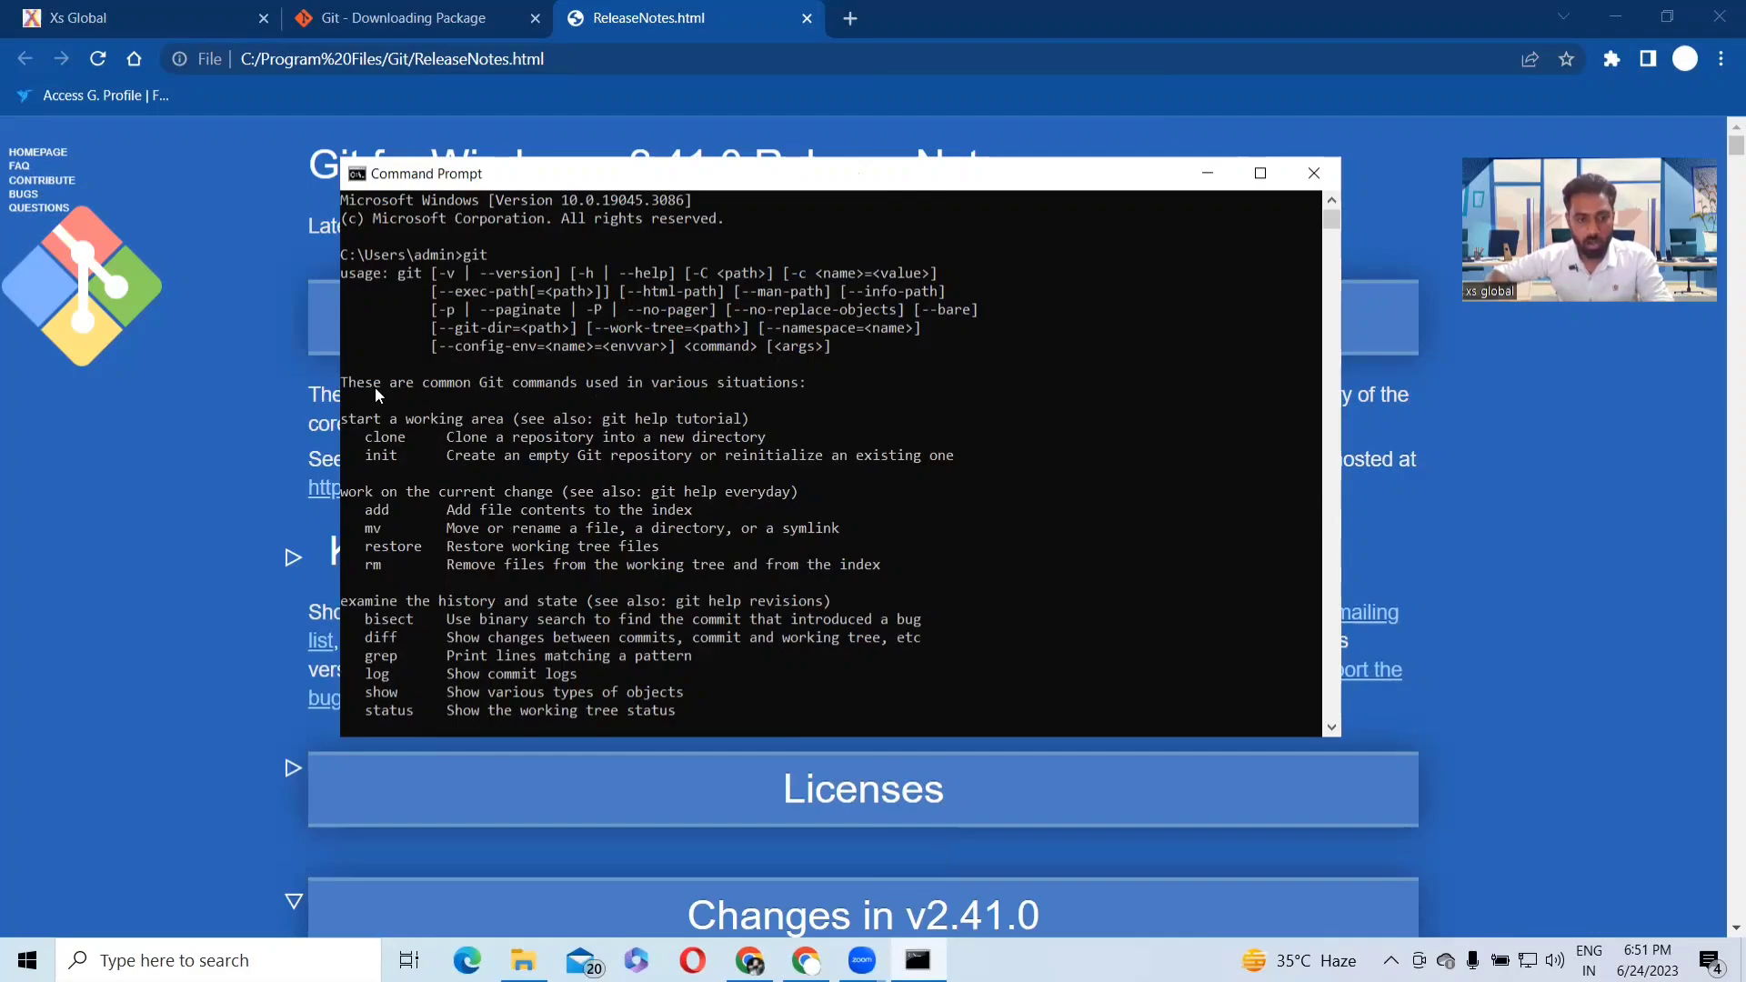
pyautogui.scroll(-8, 719, 429)
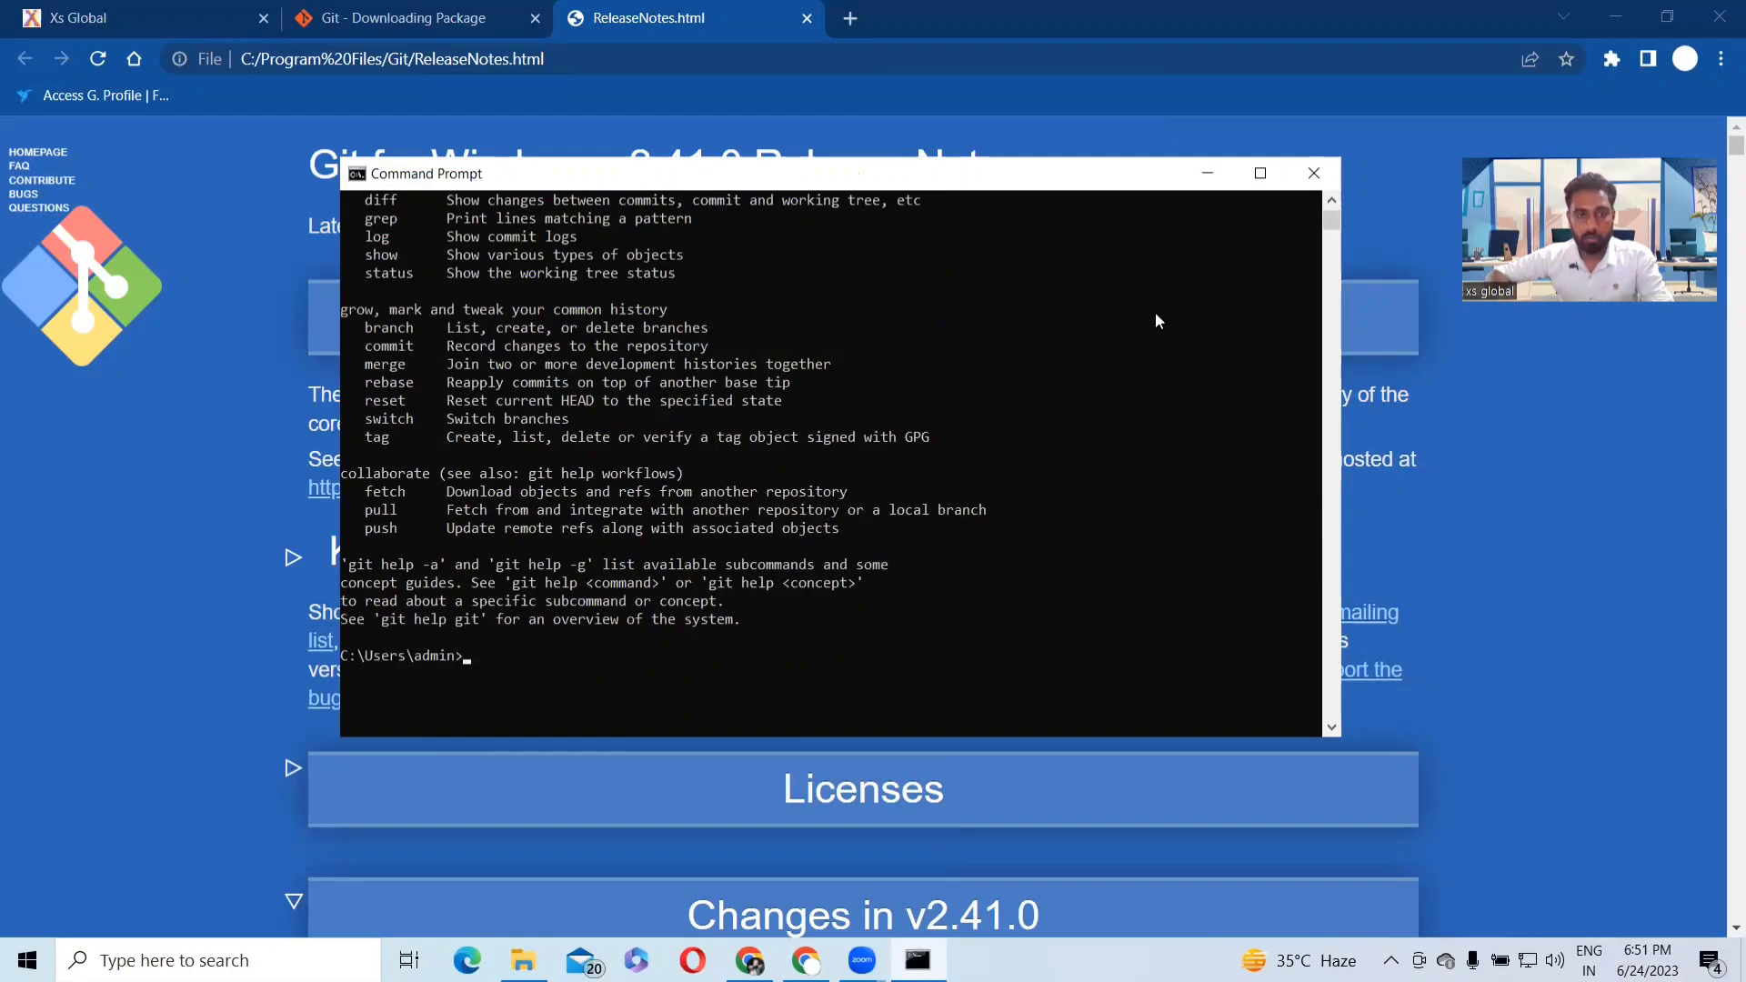
pyautogui.scroll(3, 1155, 312)
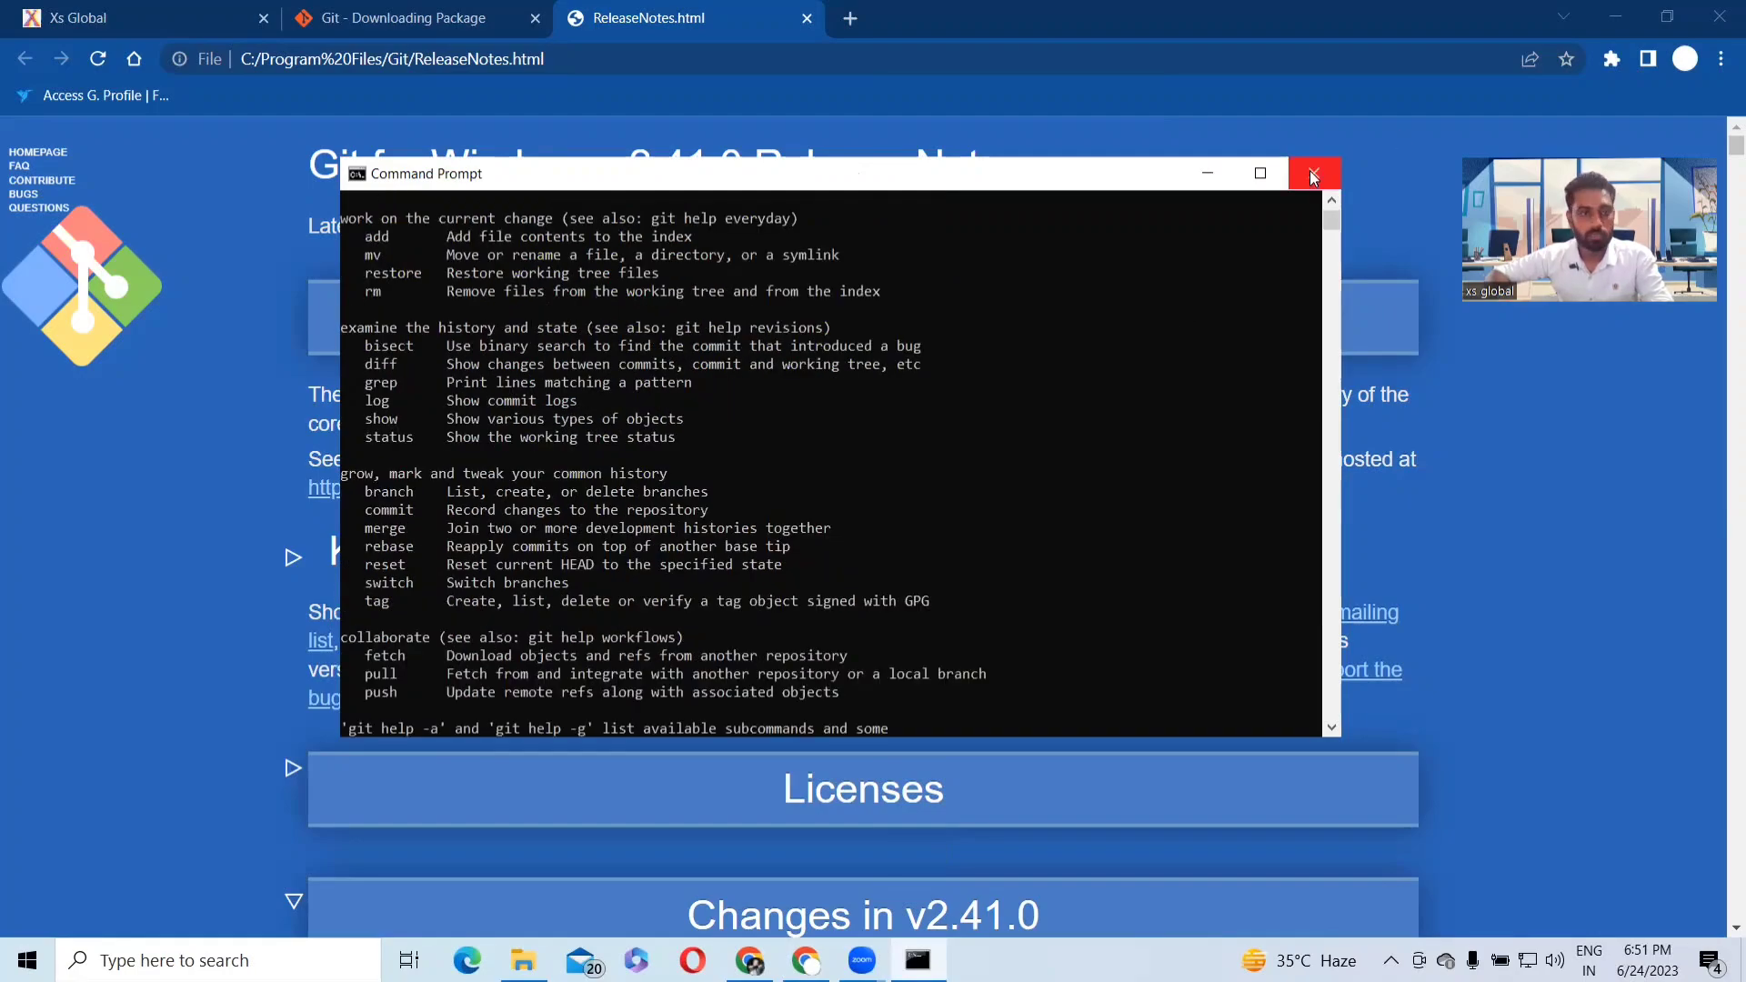
pyautogui.click(1313, 175)
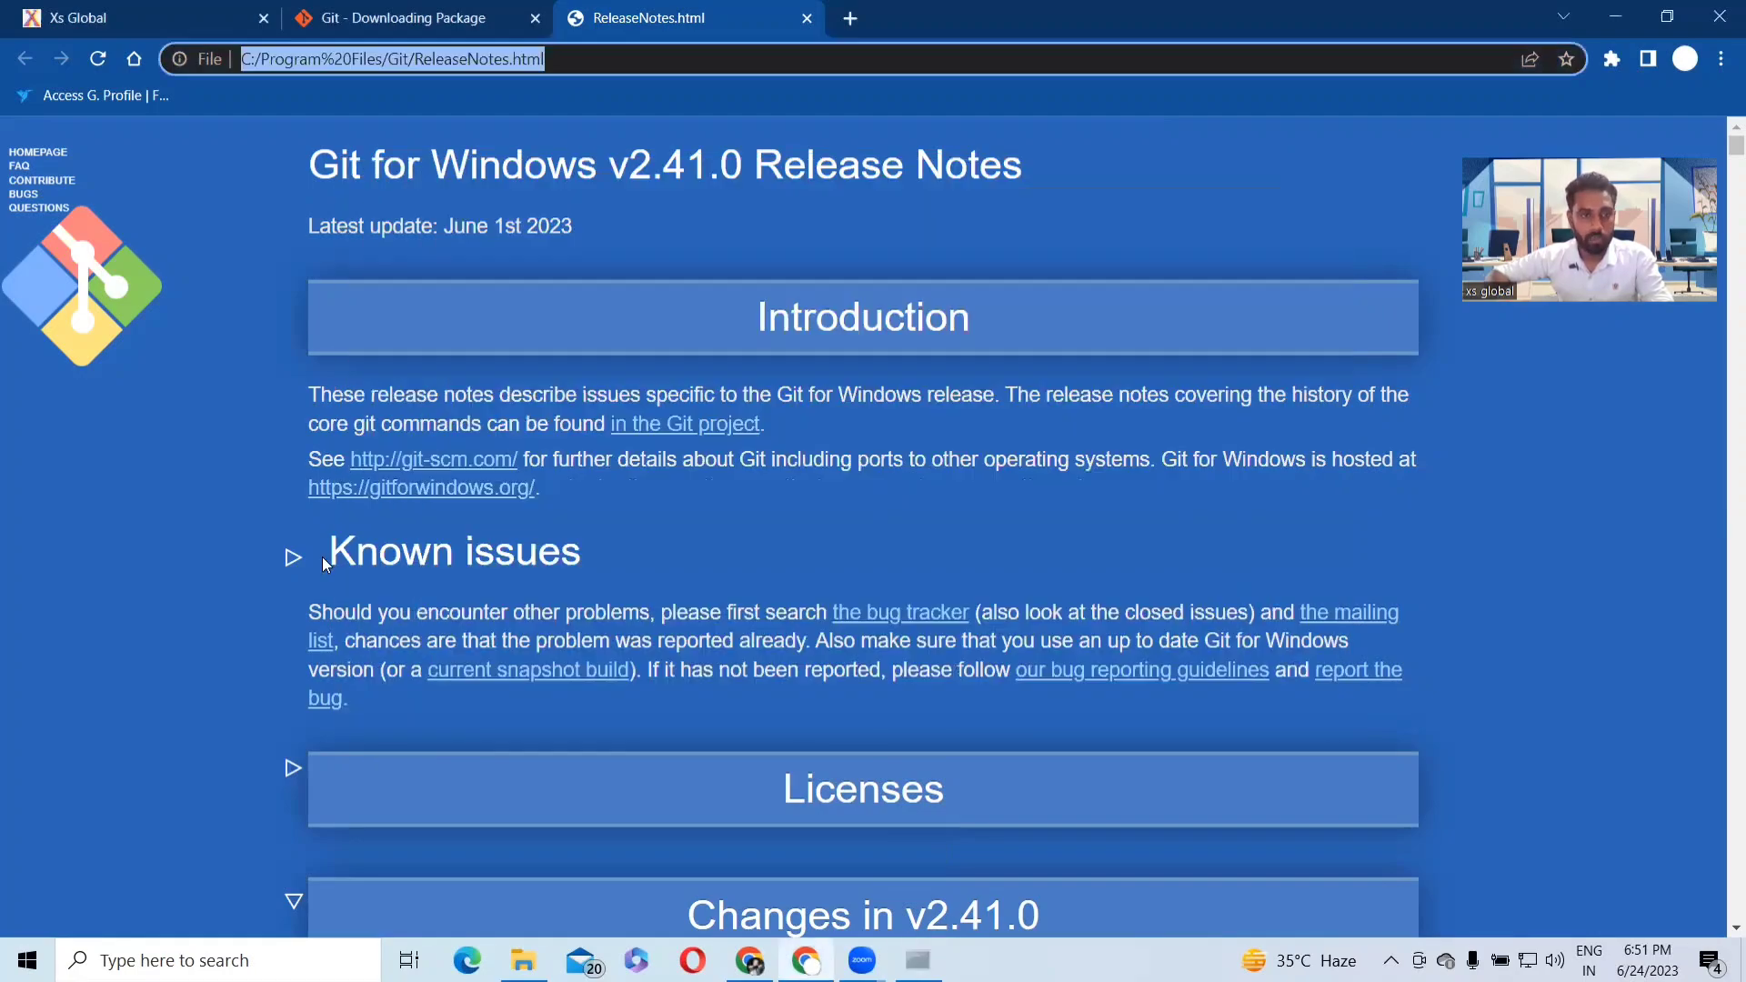
pyautogui.click(229, 504)
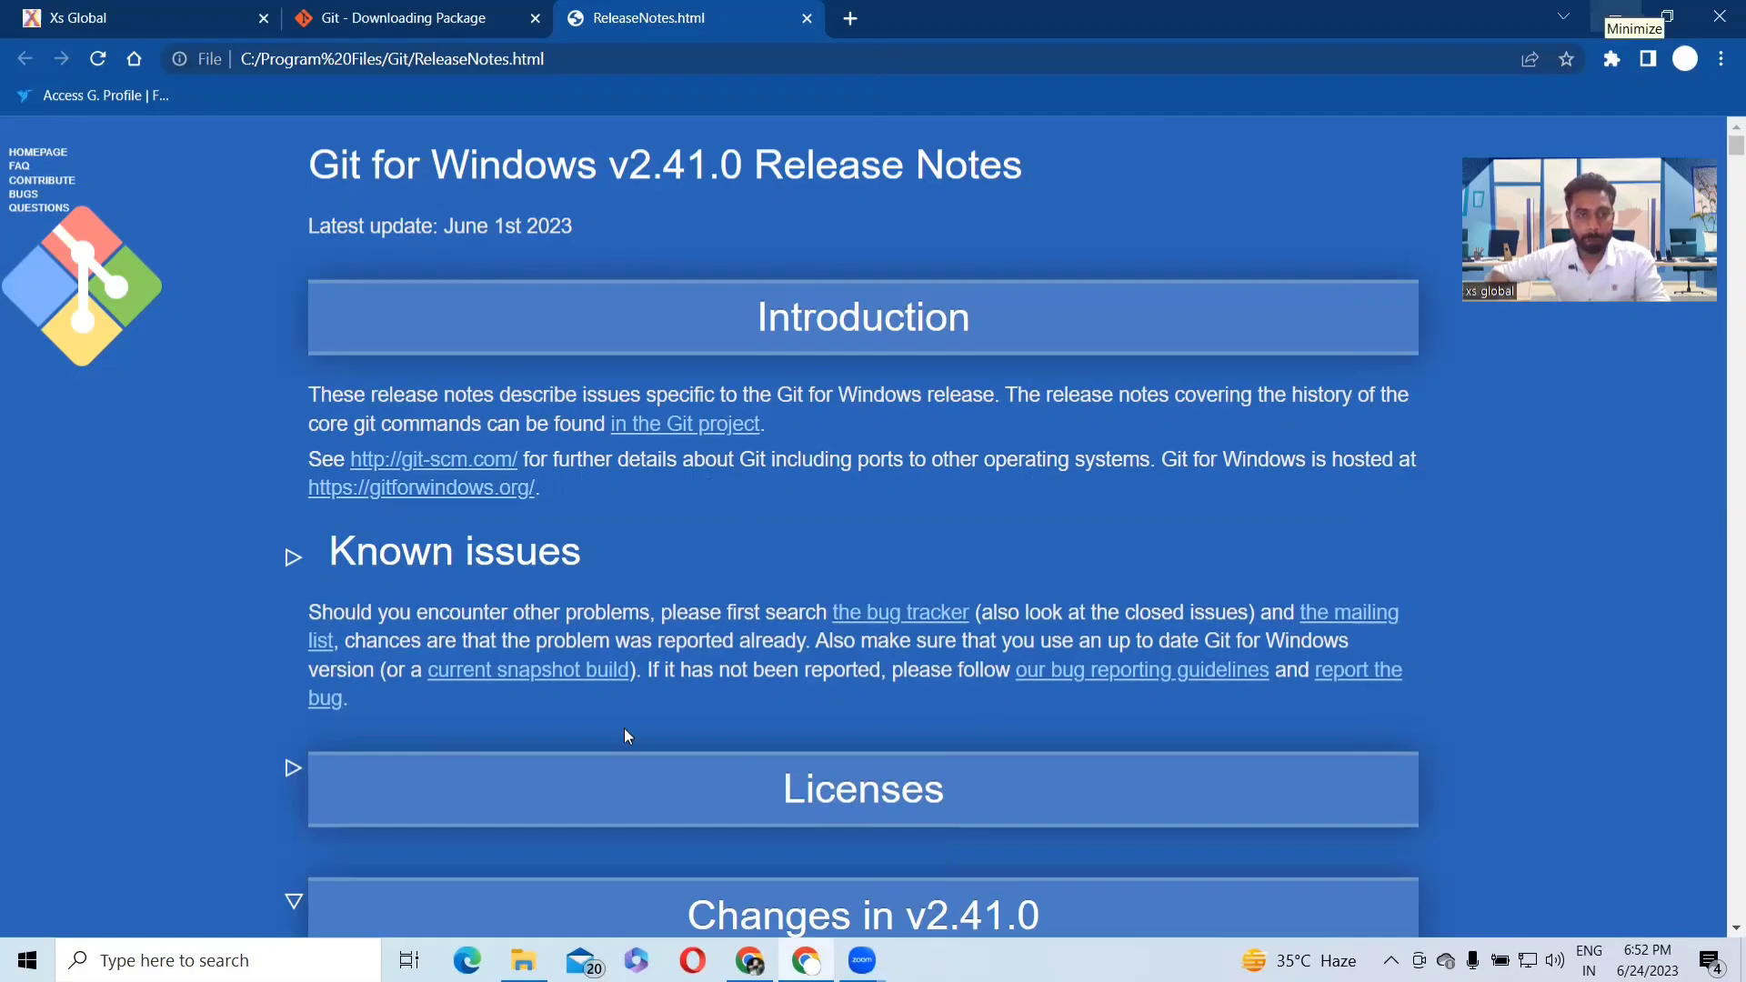
pyautogui.scroll(-2, 722, 437)
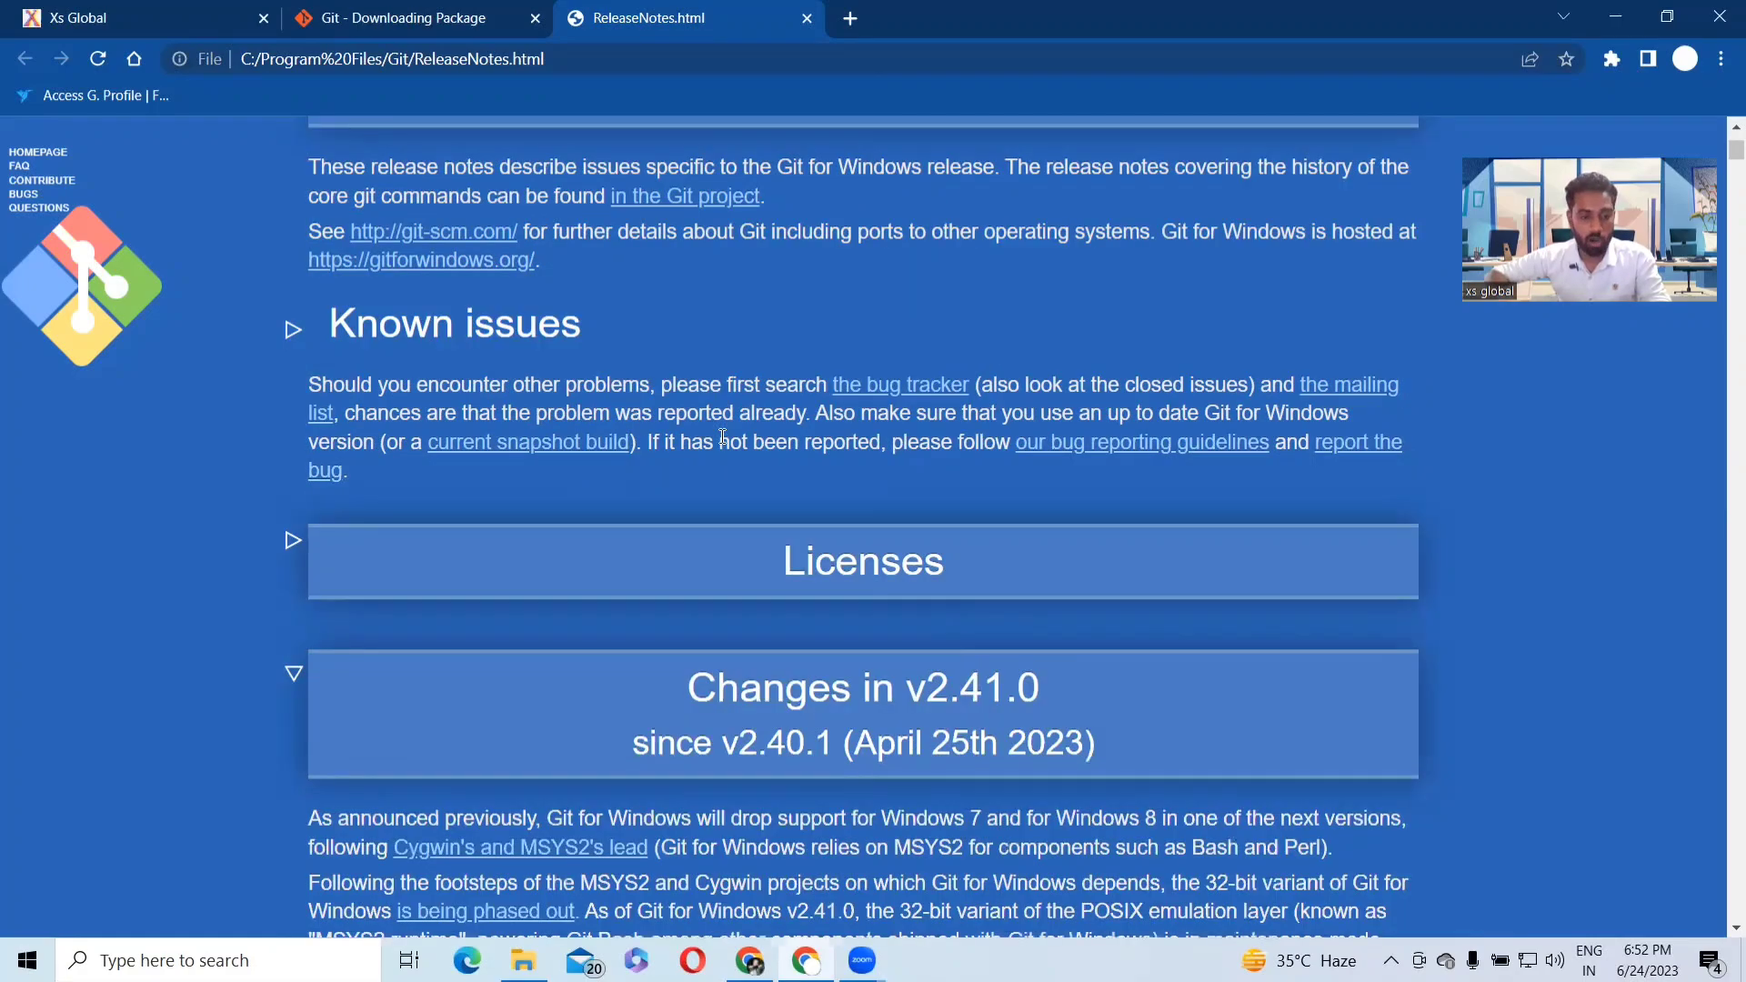
pyautogui.scroll(-1, 723, 438)
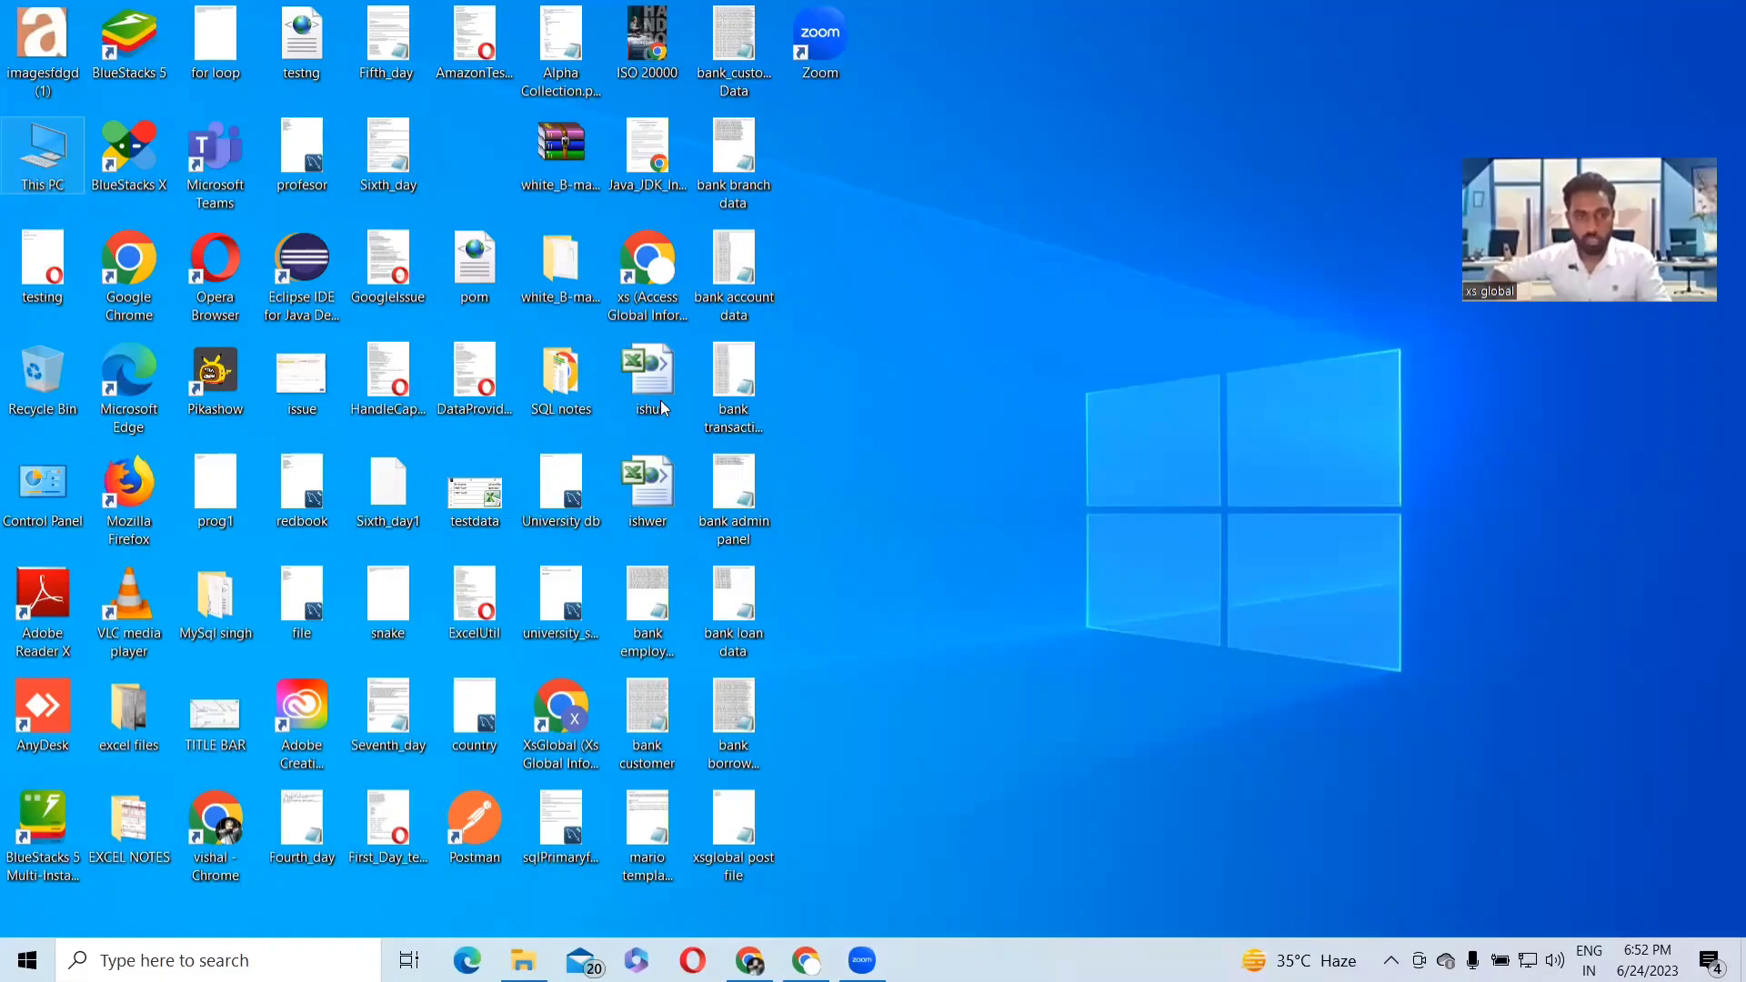
# - Open Local Disk (C:) from This PC and launch Git Bash there, moving its window clear of the folder list
pyautogui.press('Return')
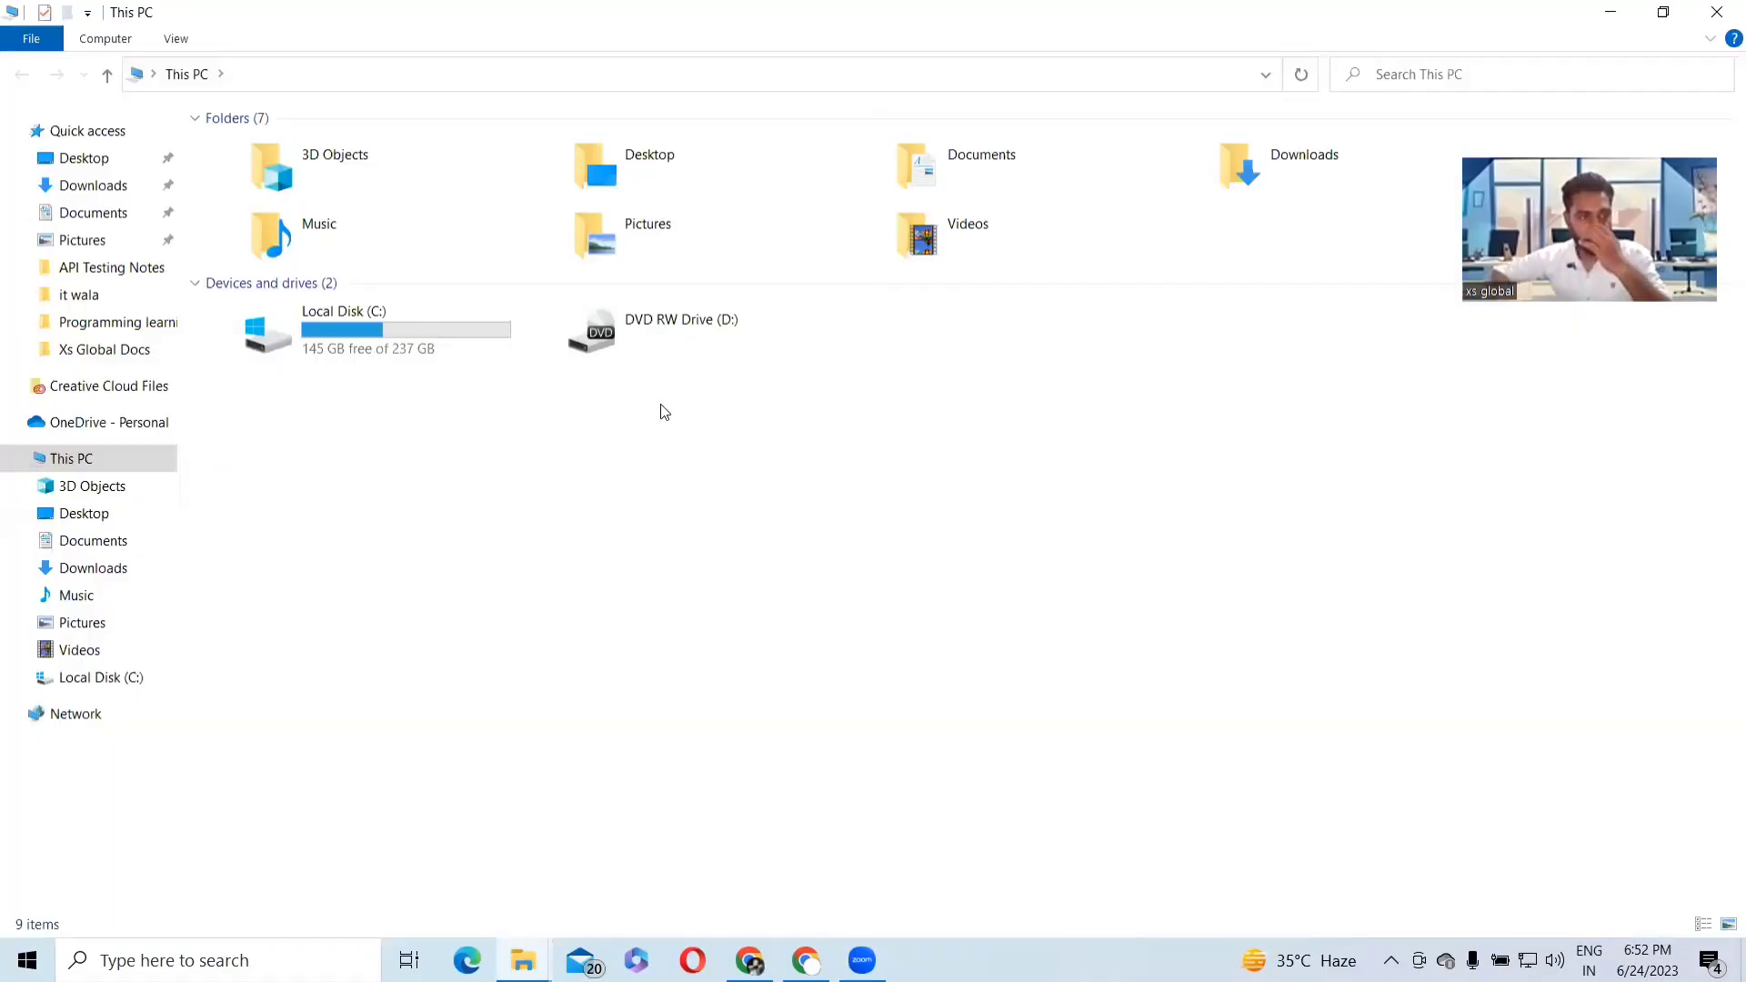
pyautogui.doubleClick(415, 329)
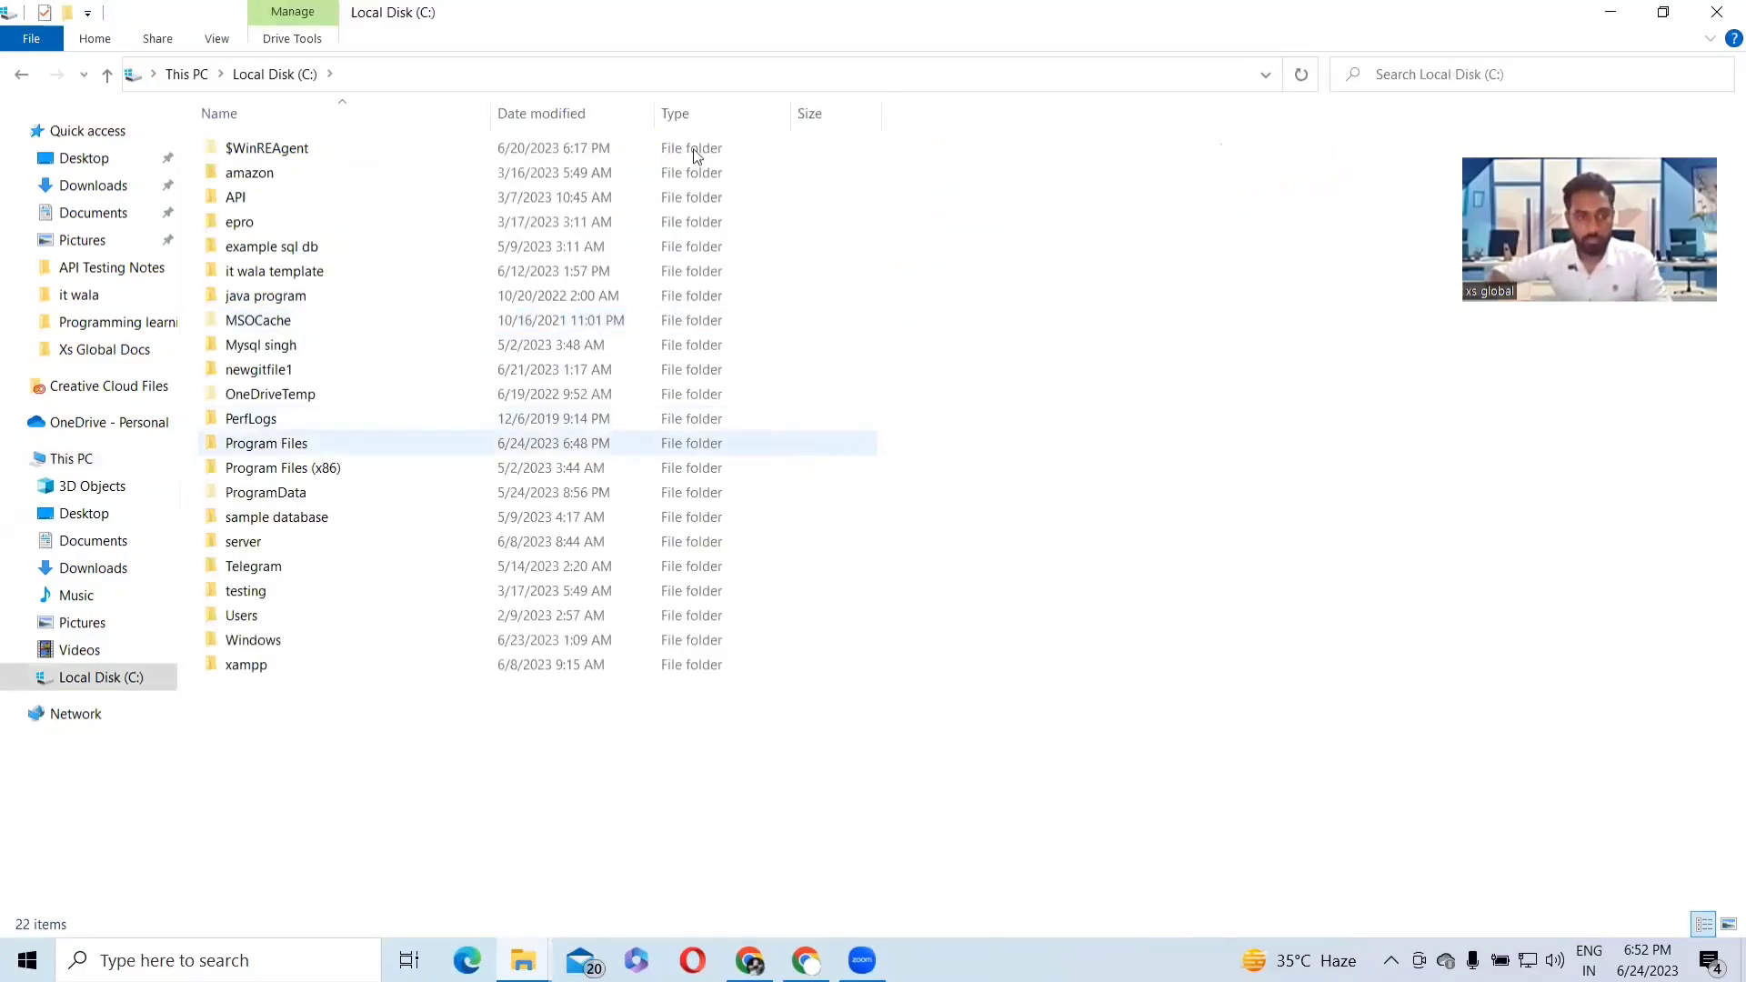
pyautogui.rightClick(1082, 315)
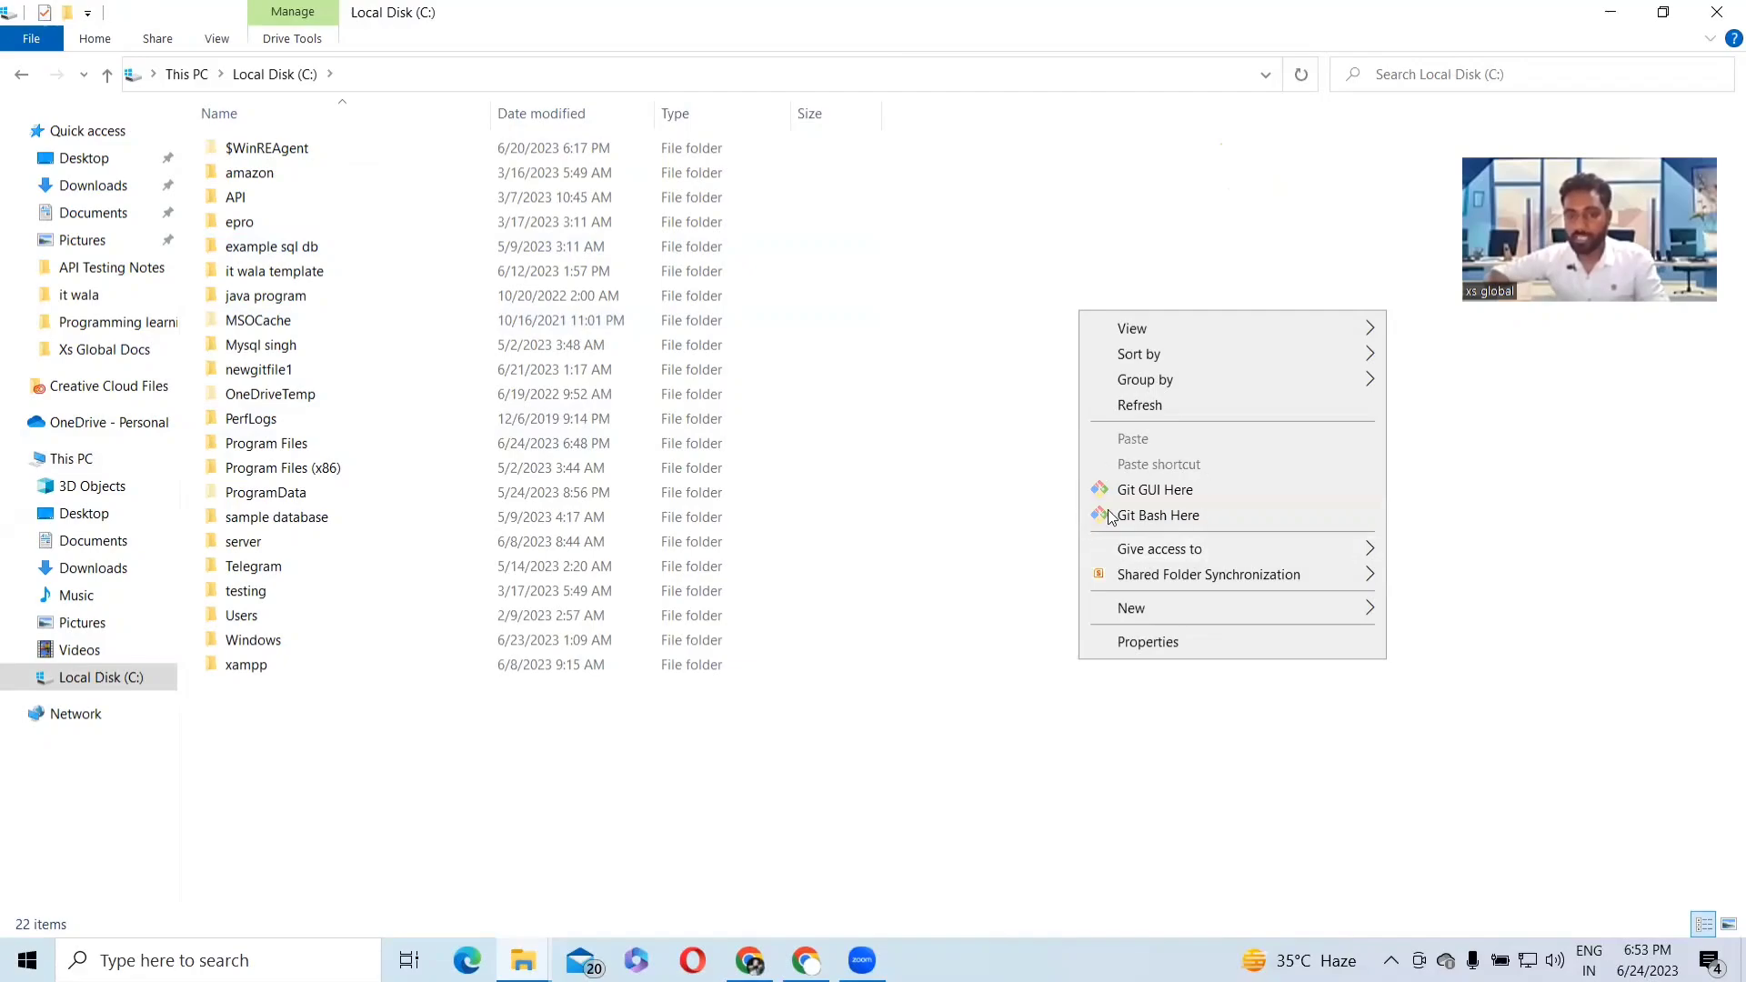
pyautogui.click(1155, 515)
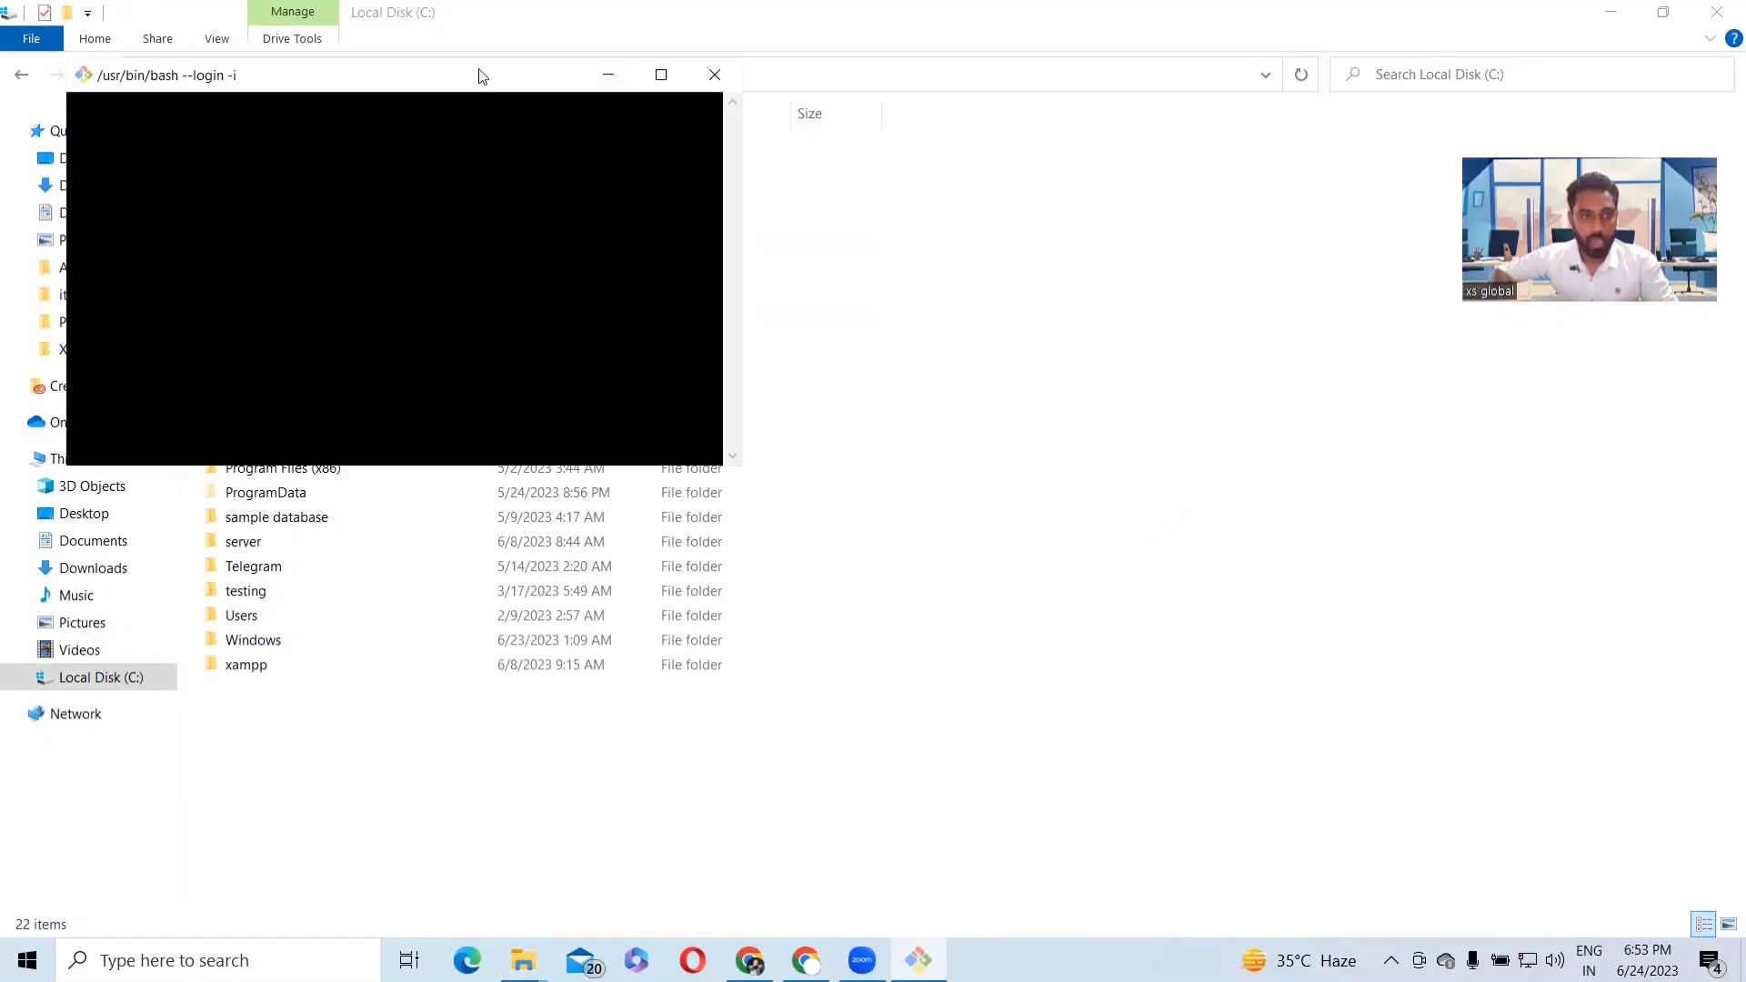
pyautogui.moveTo(482, 76); pyautogui.dragTo(1004, 225)
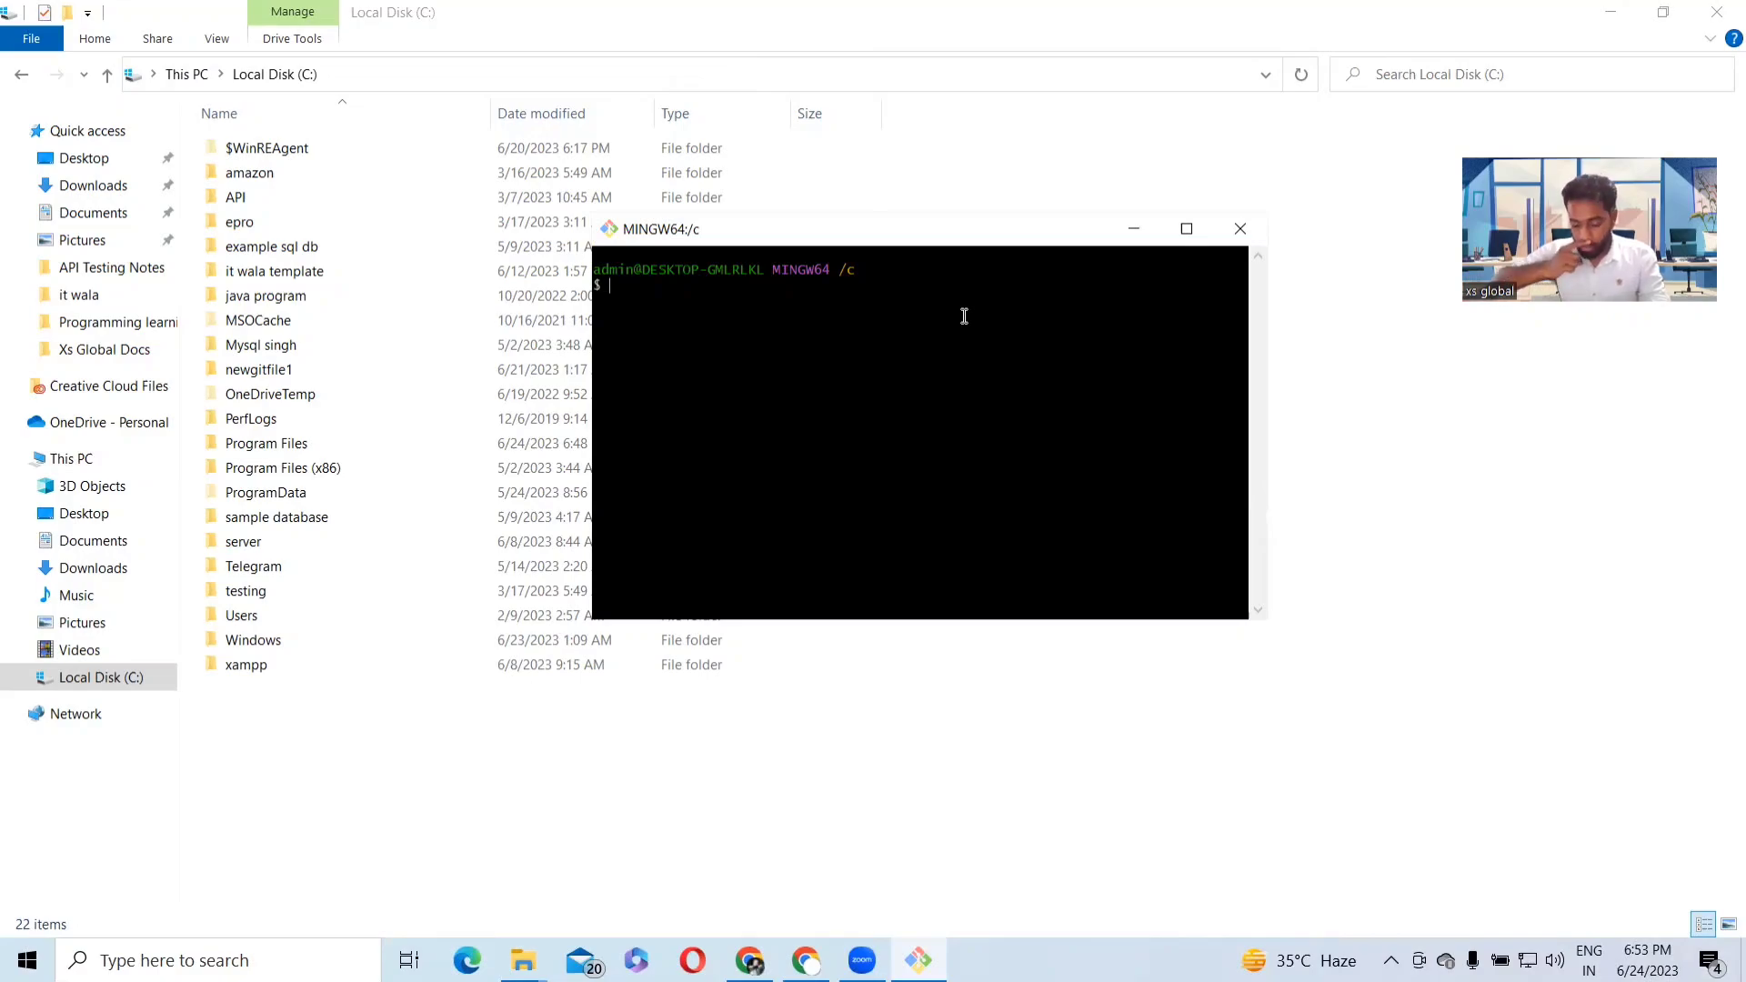
# - List the contents of the C: drive with ls and change into the api folder with cd api
pyautogui.write('ls')
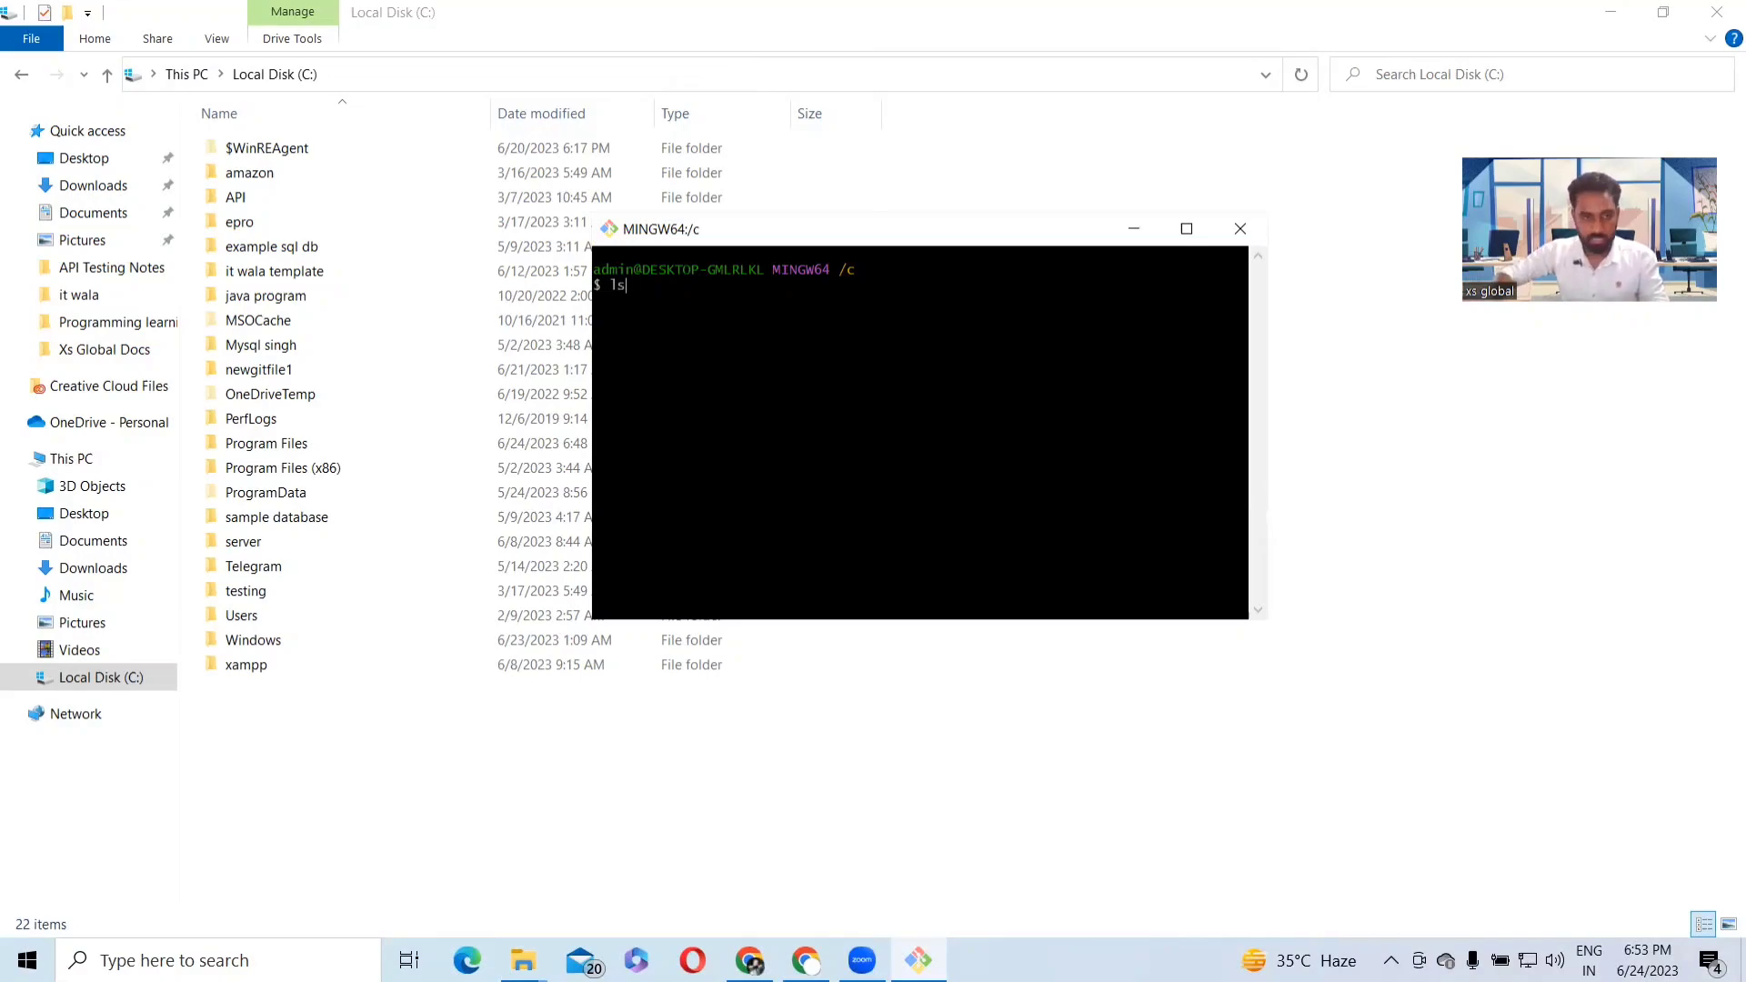
pyautogui.press('Return')
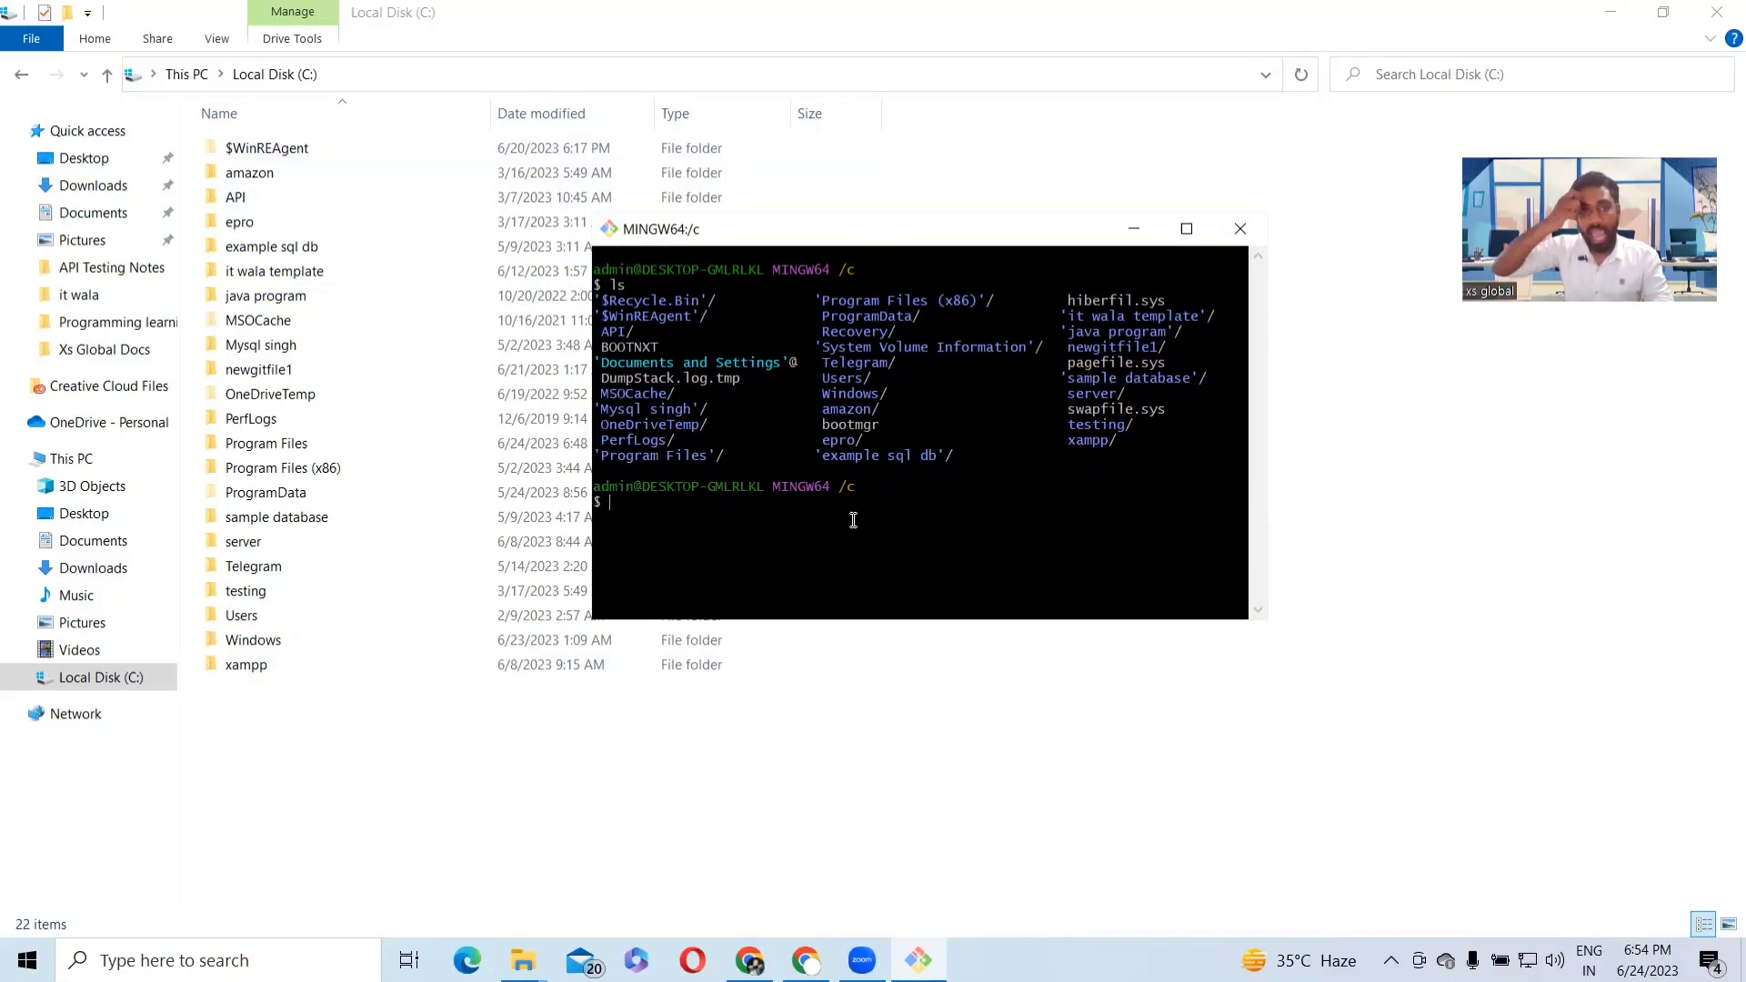
pyautogui.write('cd')
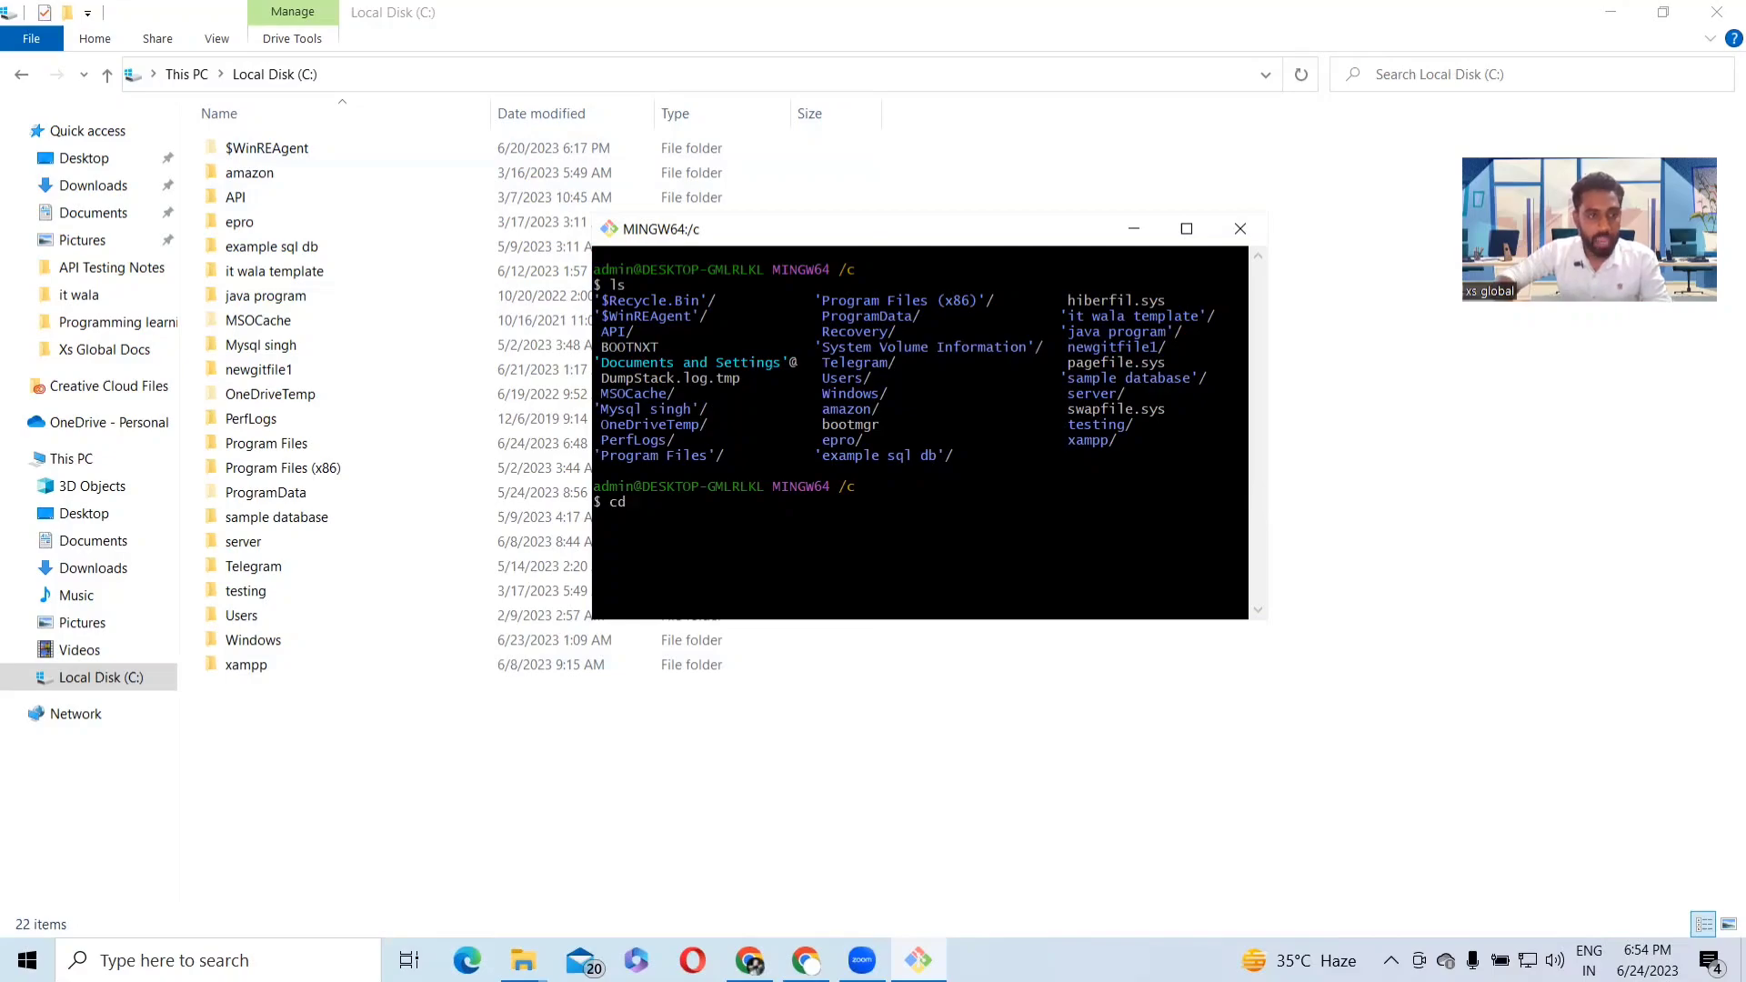
pyautogui.write(' api')
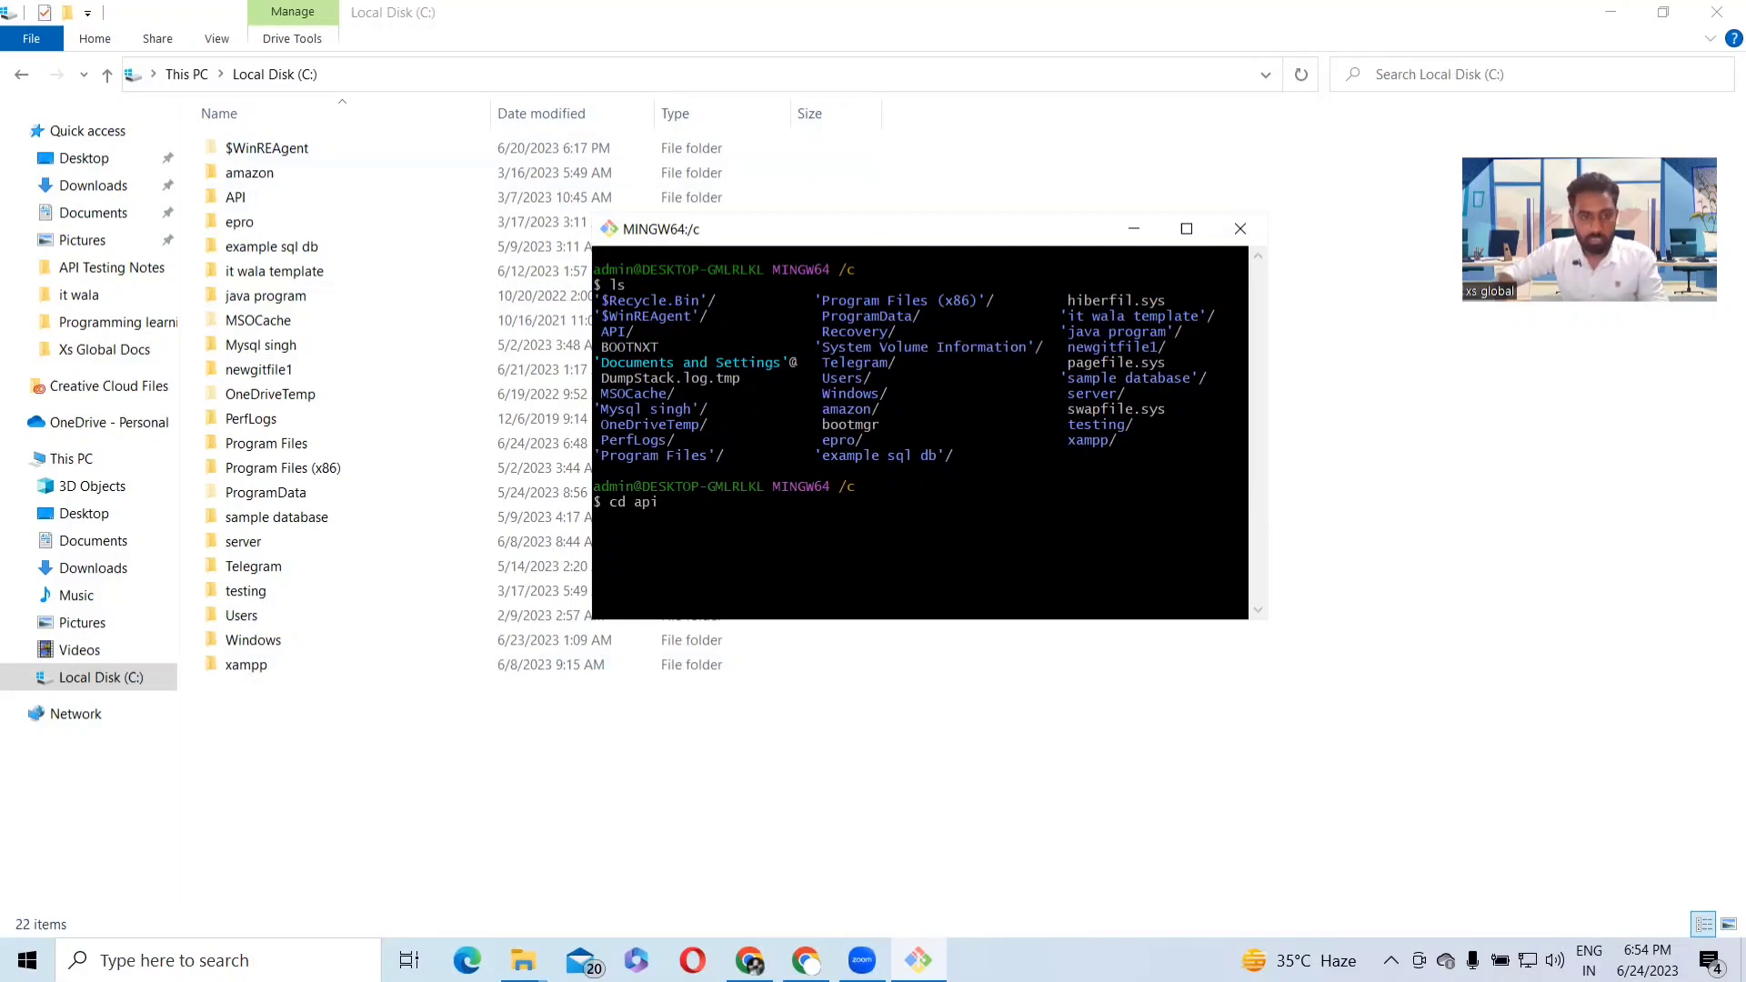
pyautogui.press('Return')
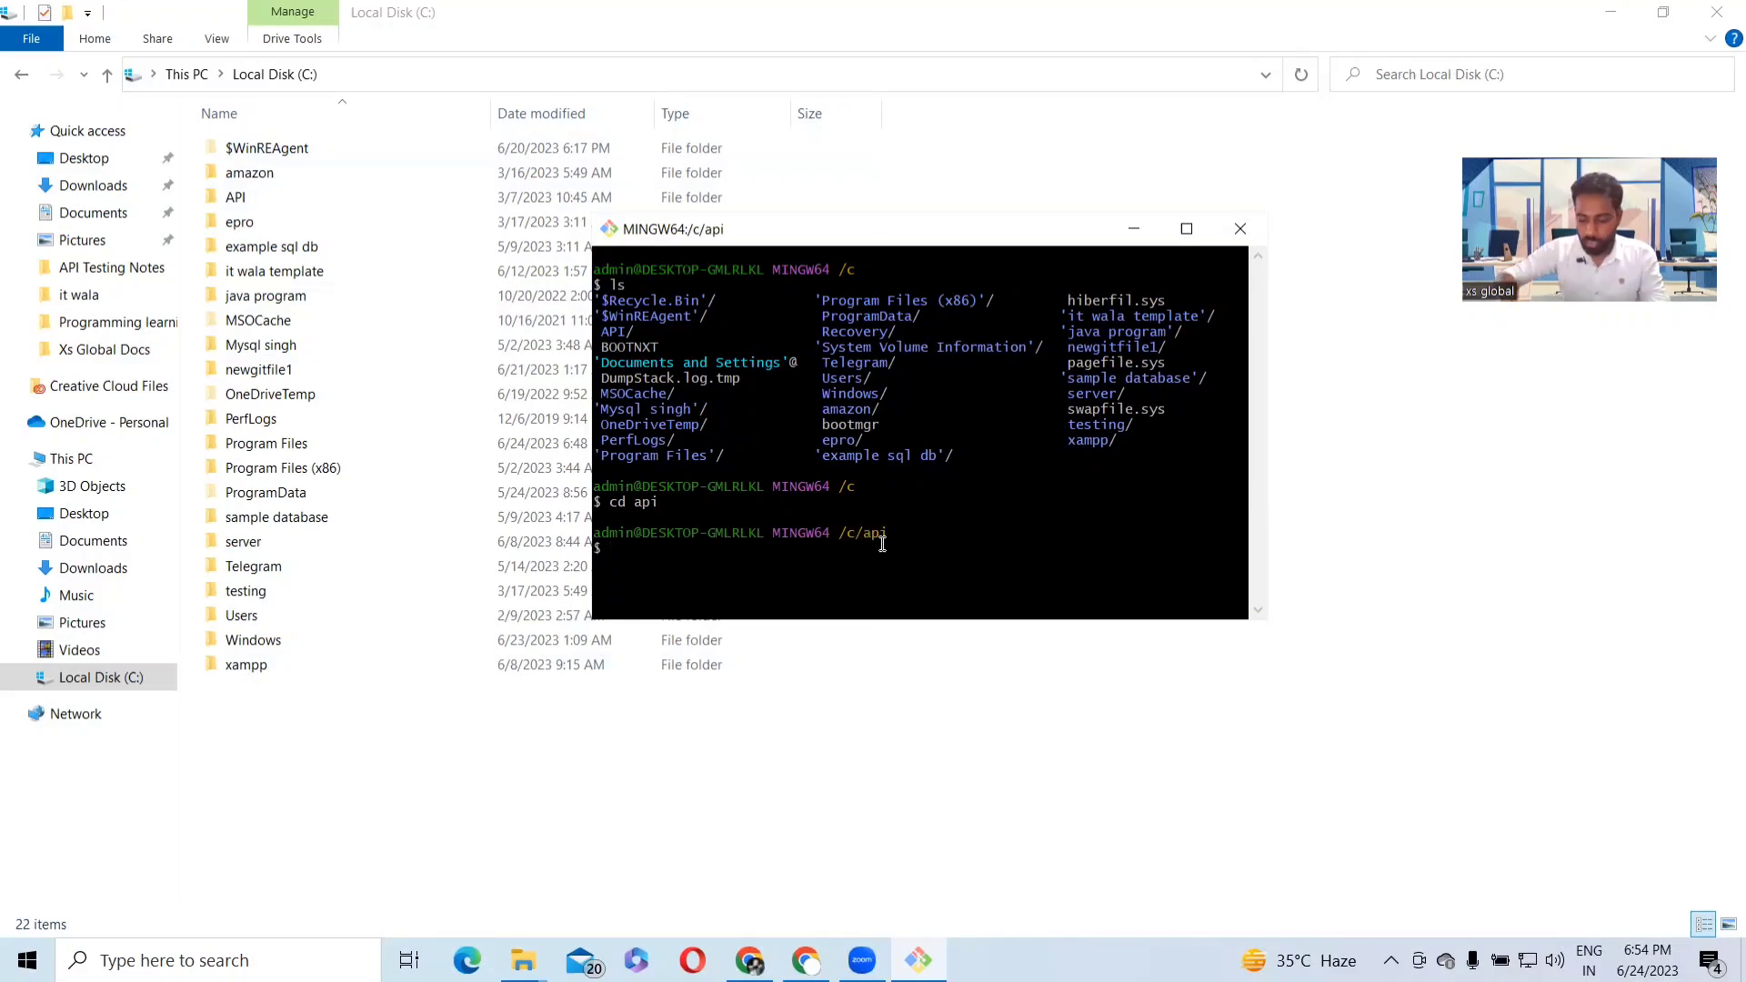
# - List the files in the api folder with ls and clear the Git Bash terminal
pyautogui.write('ls')
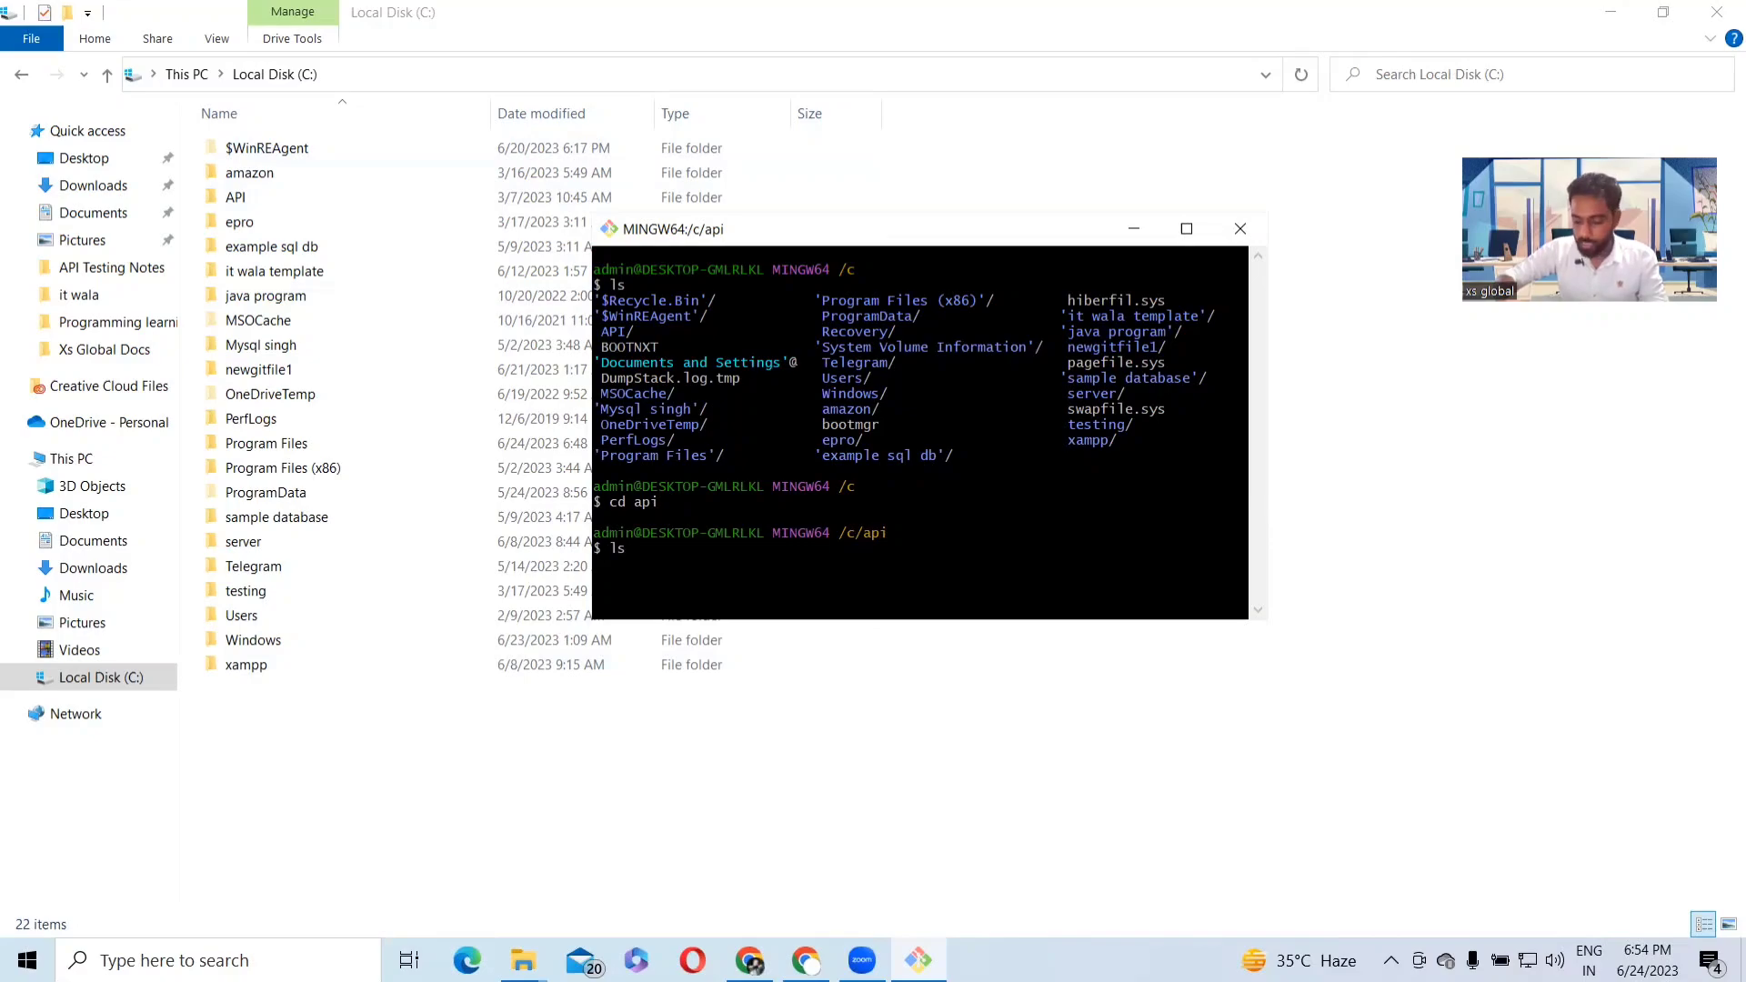
pyautogui.press('Return')
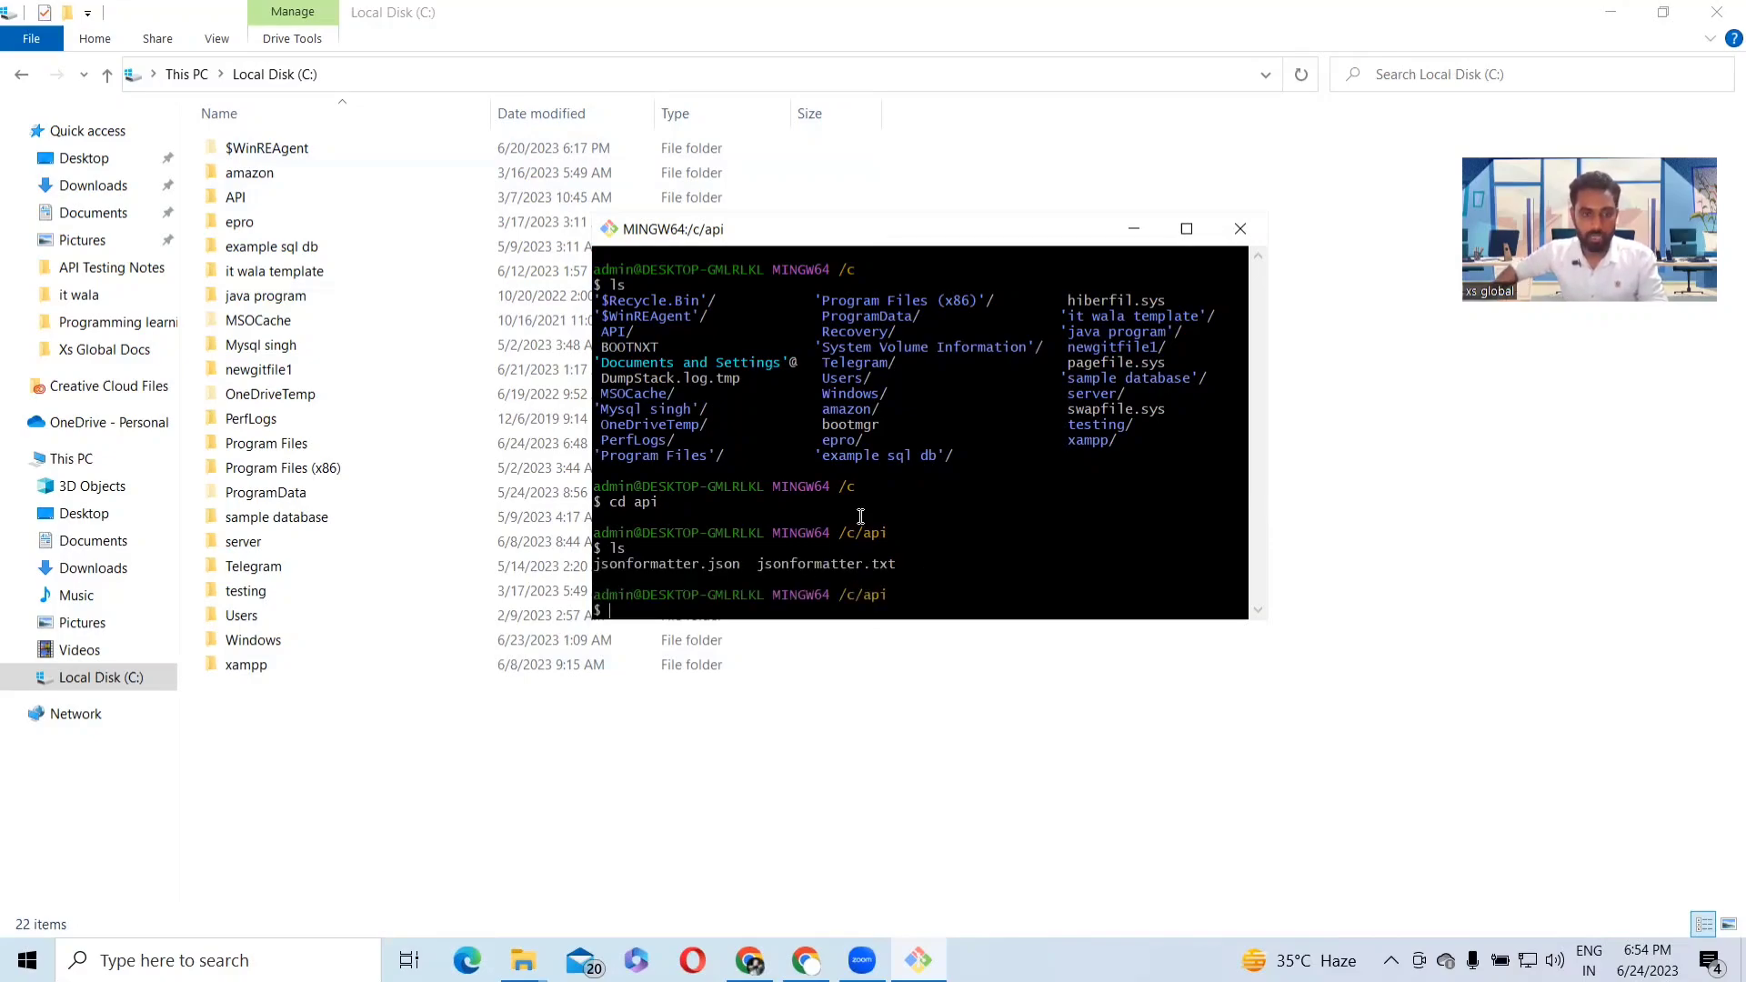
pyautogui.write('clear')
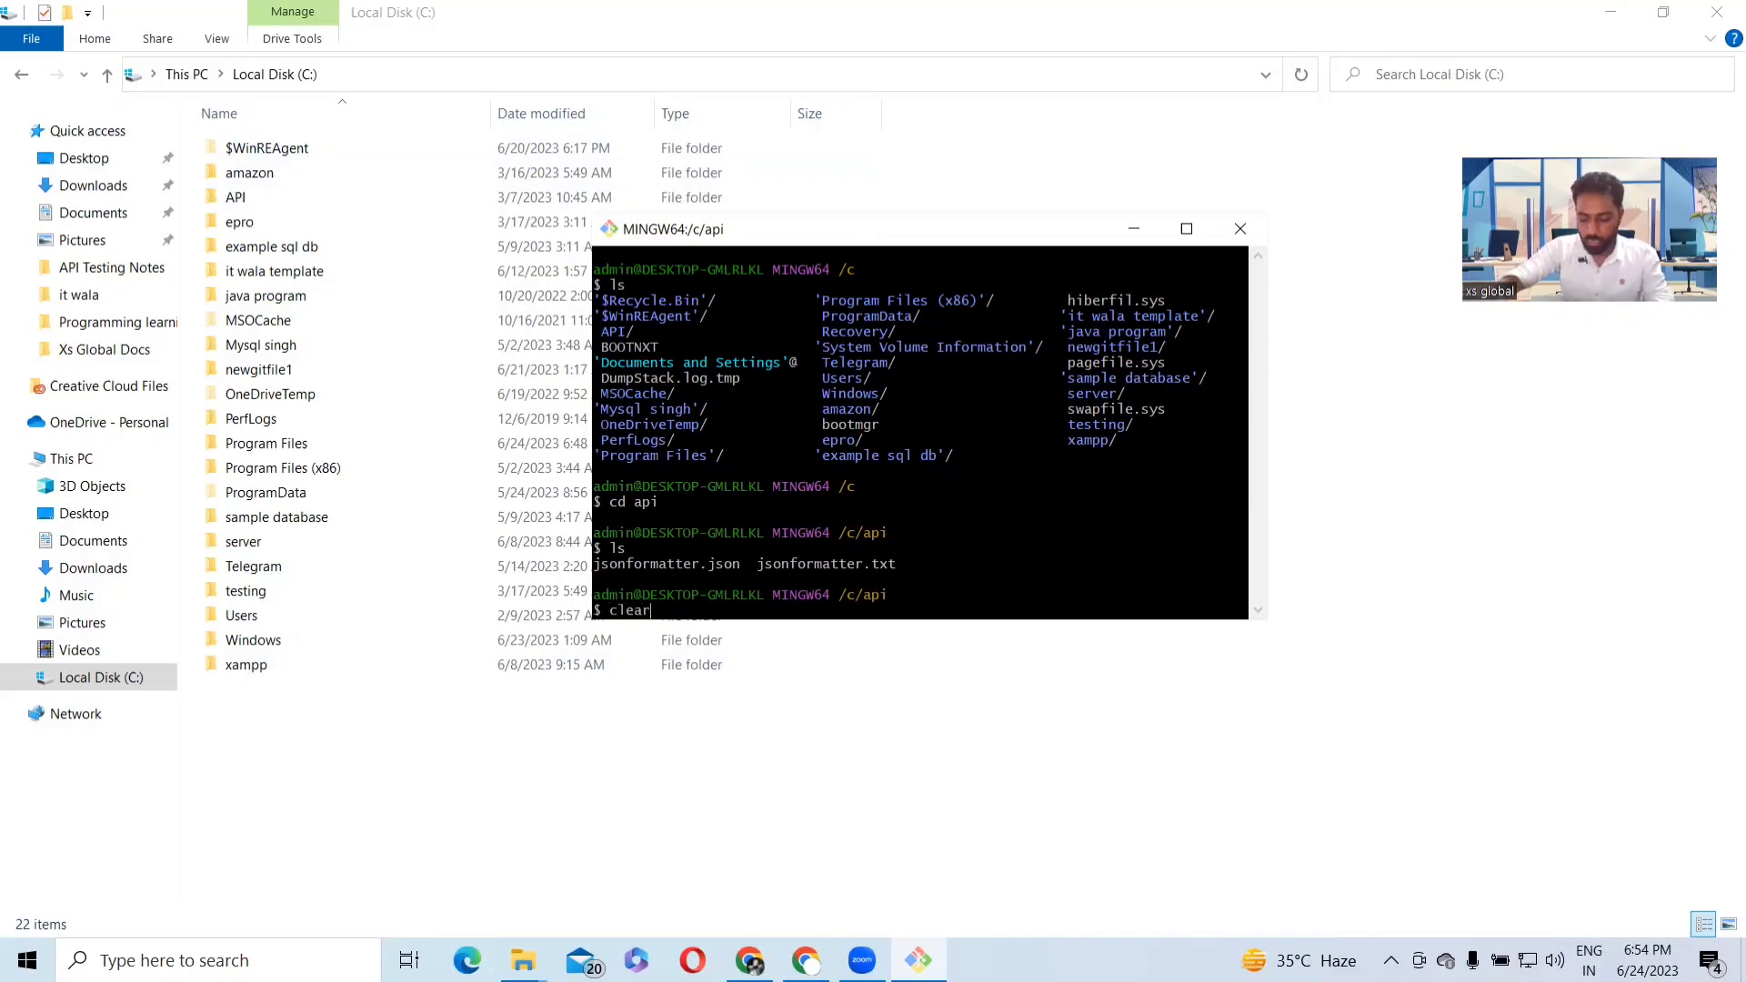
pyautogui.press('Return')
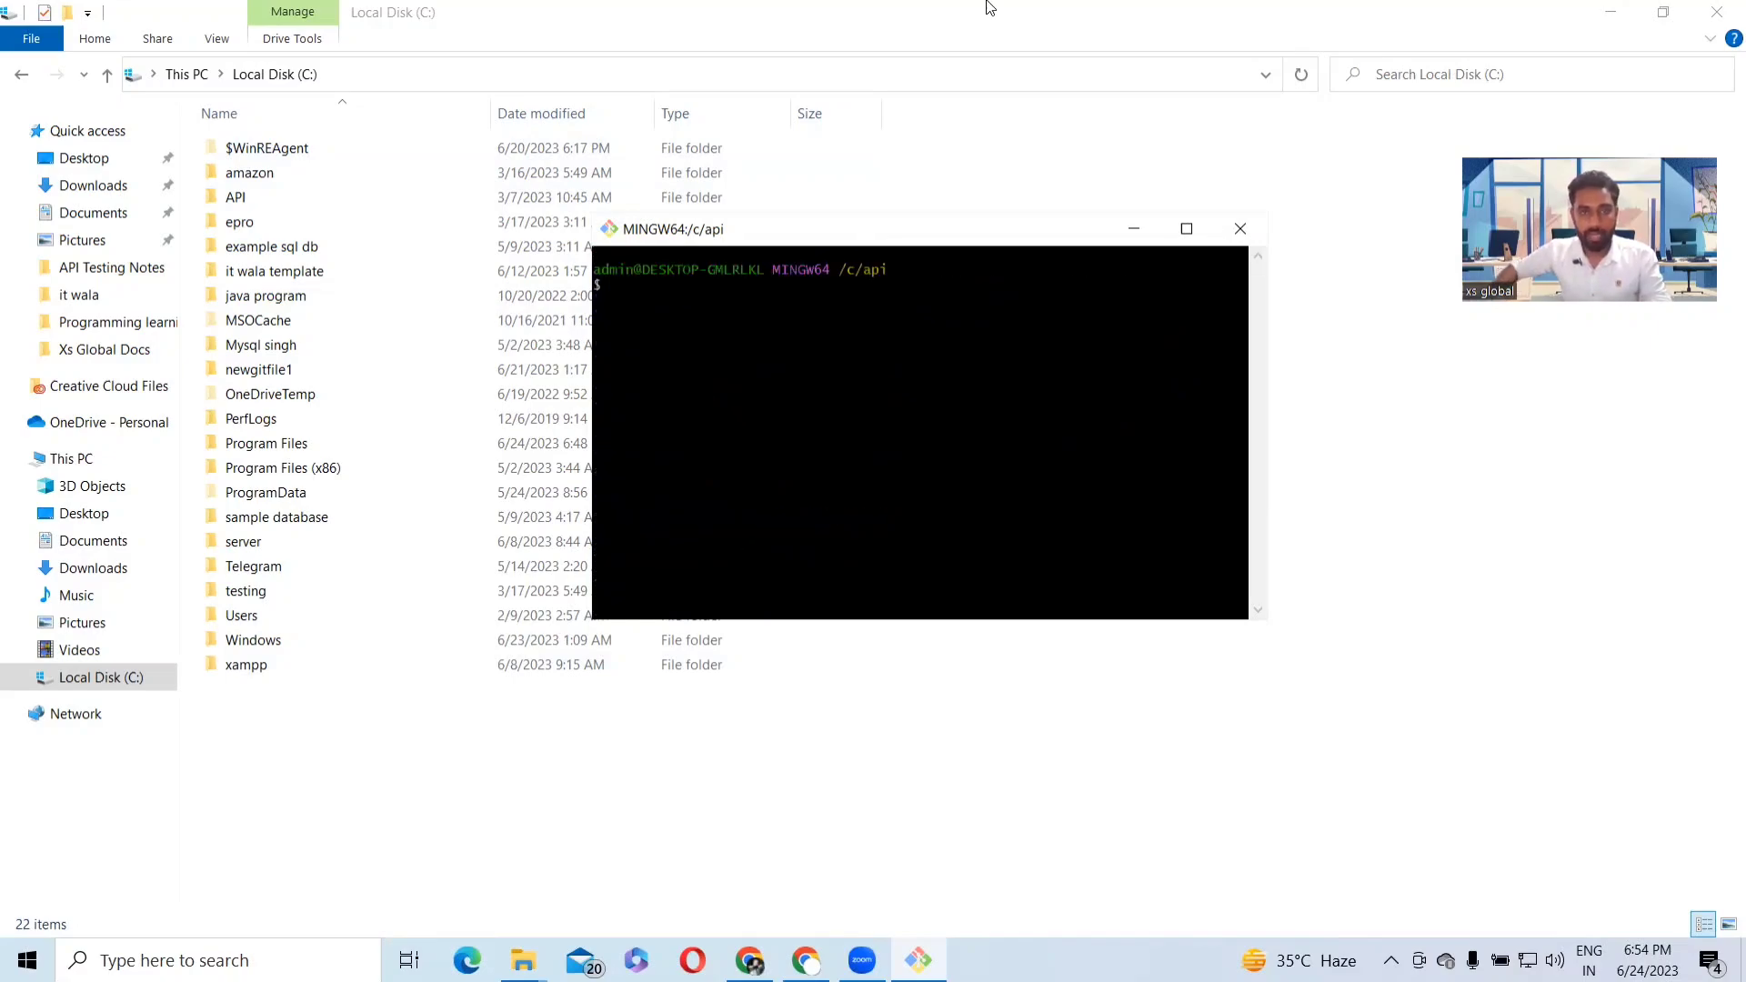